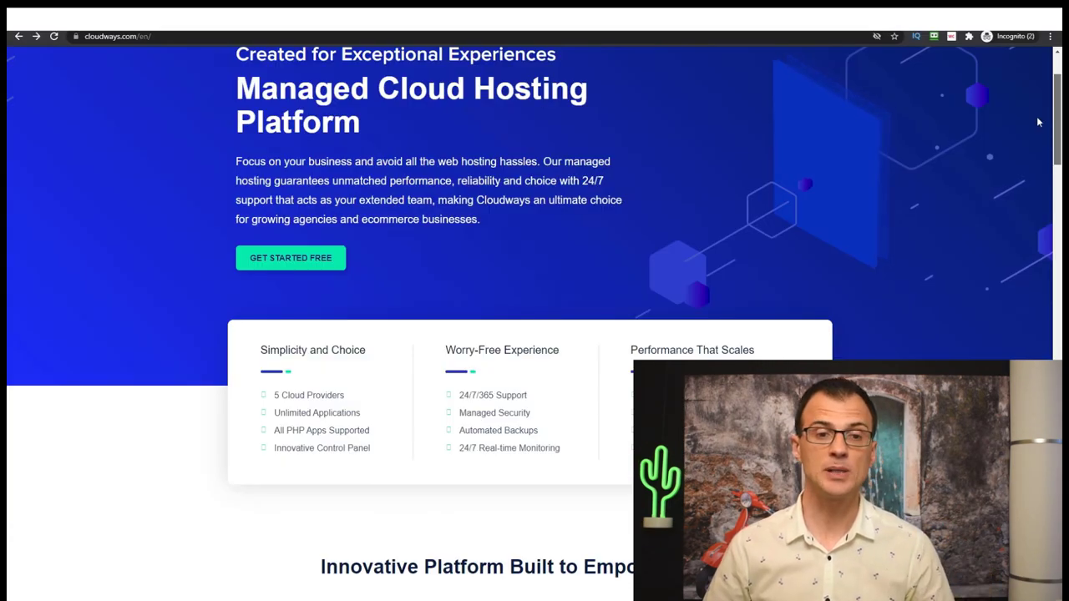
Start the Cloudways free trial signup and enter the promo code CB20.
{"action": "scroll", "coordinate": [1038, 122], "scroll_direction": "down", "scroll_amount": 10}
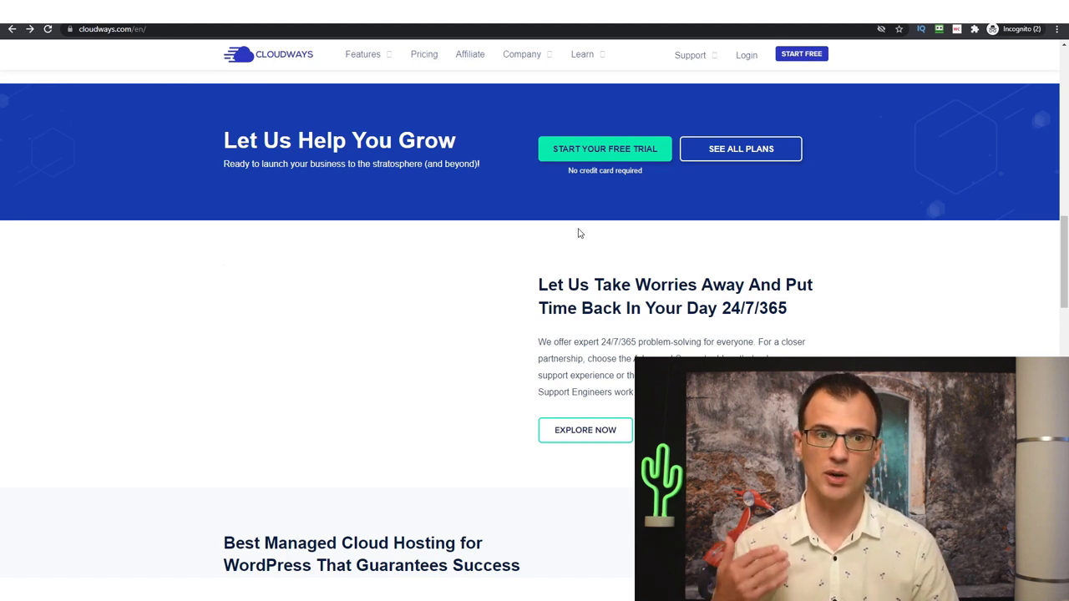
{"action": "left_click", "coordinate": [587, 151]}
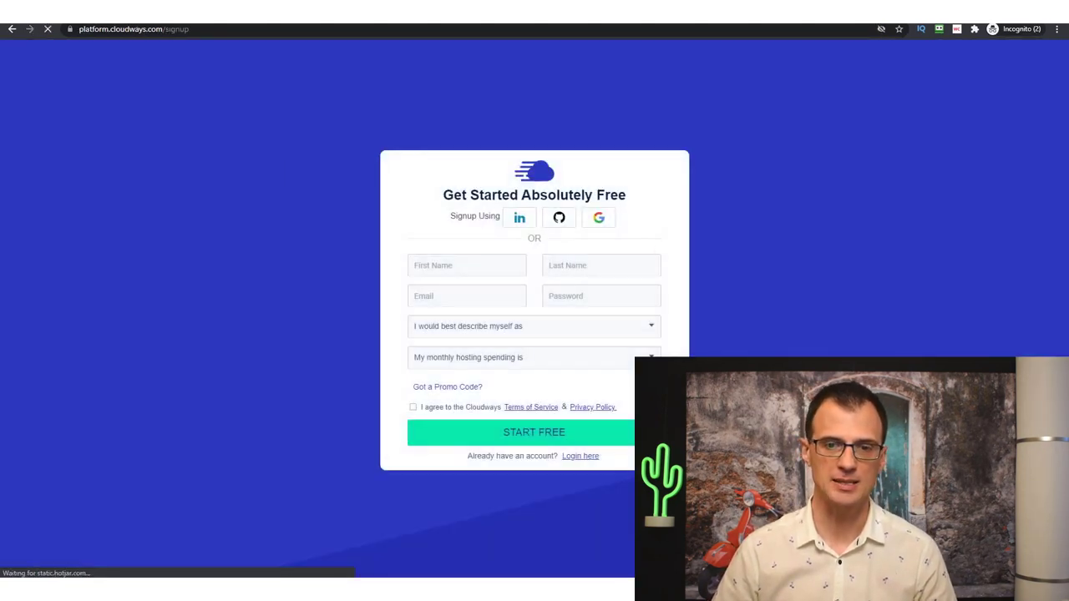
{"action": "key", "text": "ctrl+plus"}
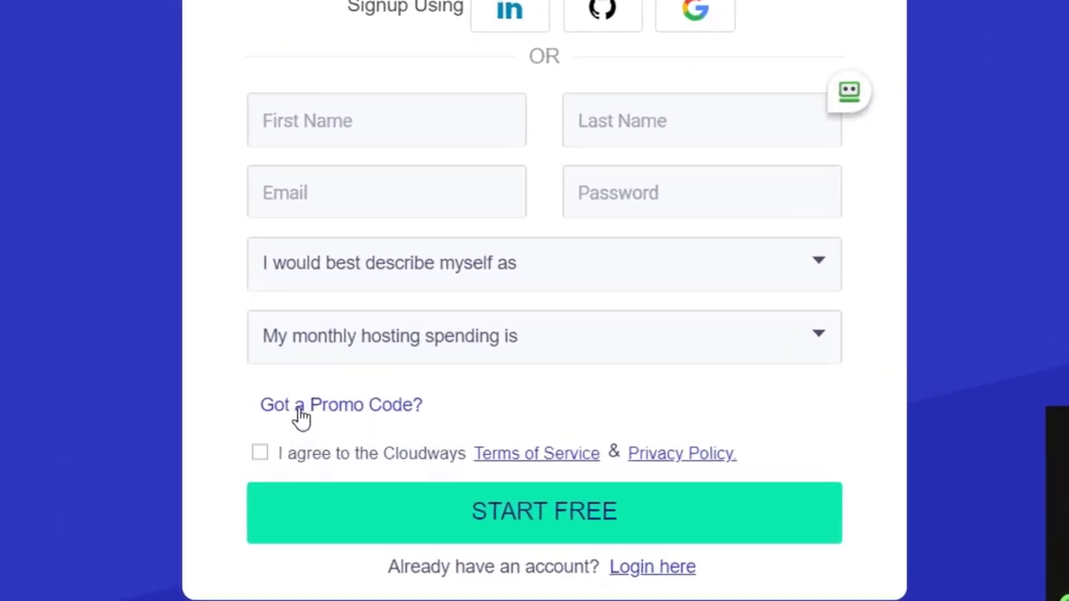
{"action": "left_click", "coordinate": [256, 367]}
{"action": "left_click", "coordinate": [501, 426]}
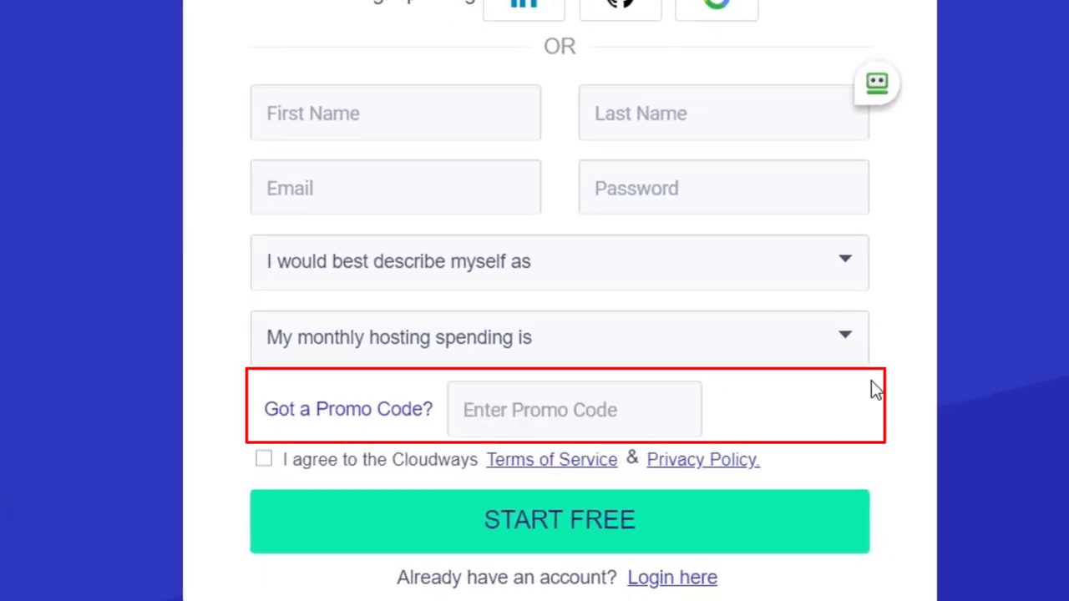
{"action": "type", "text": "CB20"}
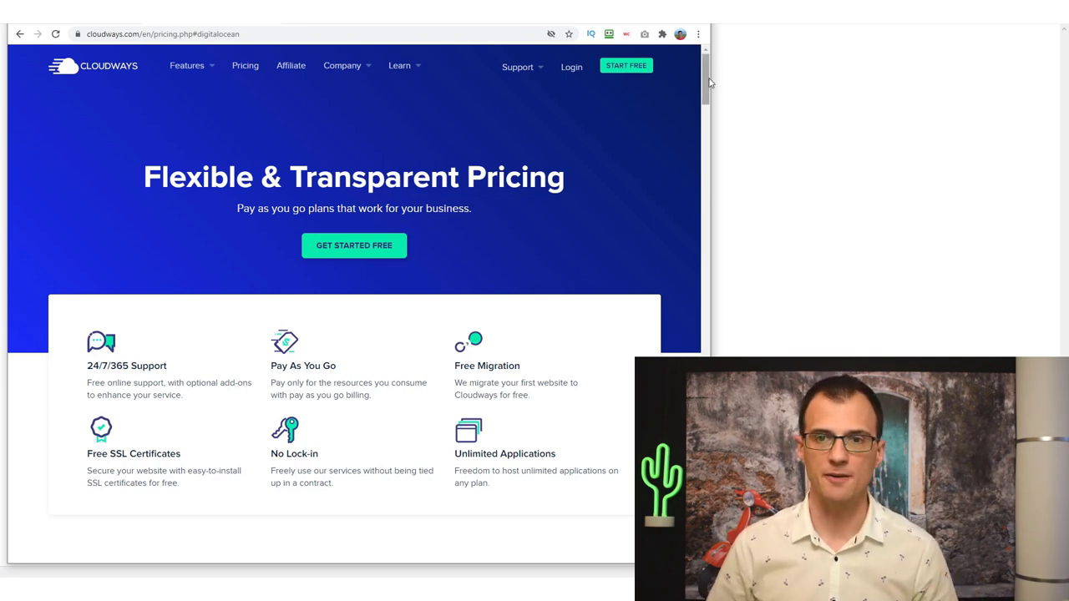
Review the Cloudways pricing for Vultr High Frequency servers on monthly billing, focusing on the 1GB plan.
{"action": "left_click_drag", "start_coordinate": [710, 82], "coordinate": [692, 141]}
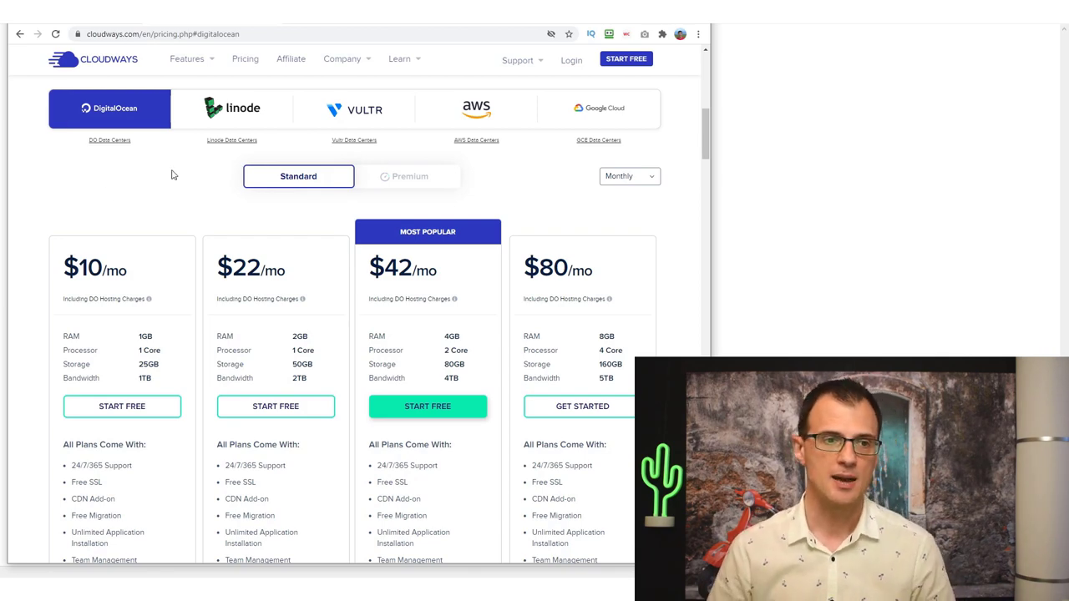
{"action": "left_click", "coordinate": [366, 116]}
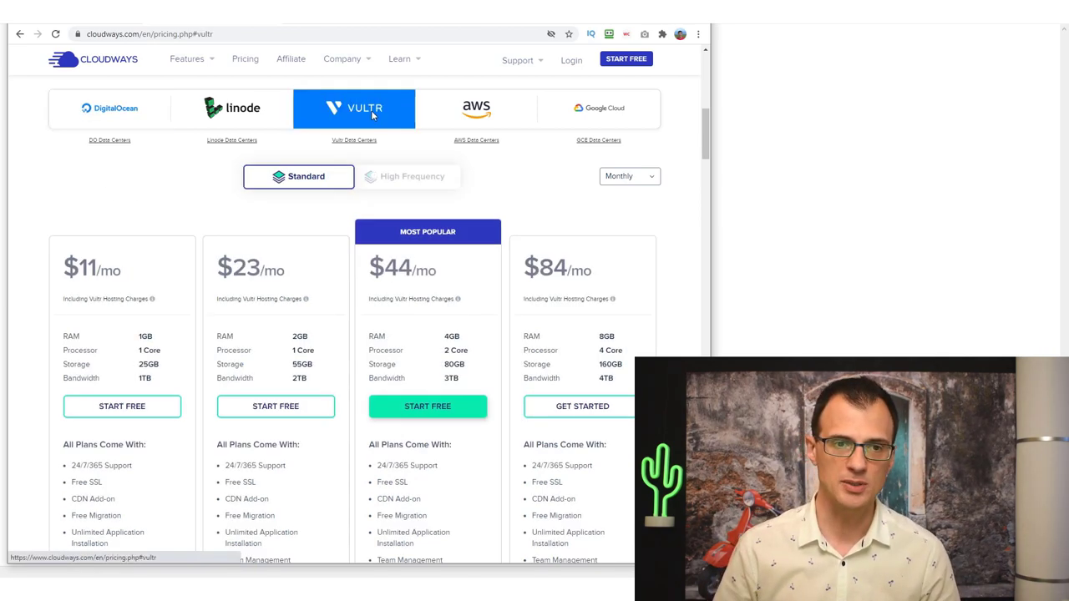
{"action": "left_click", "coordinate": [392, 176]}
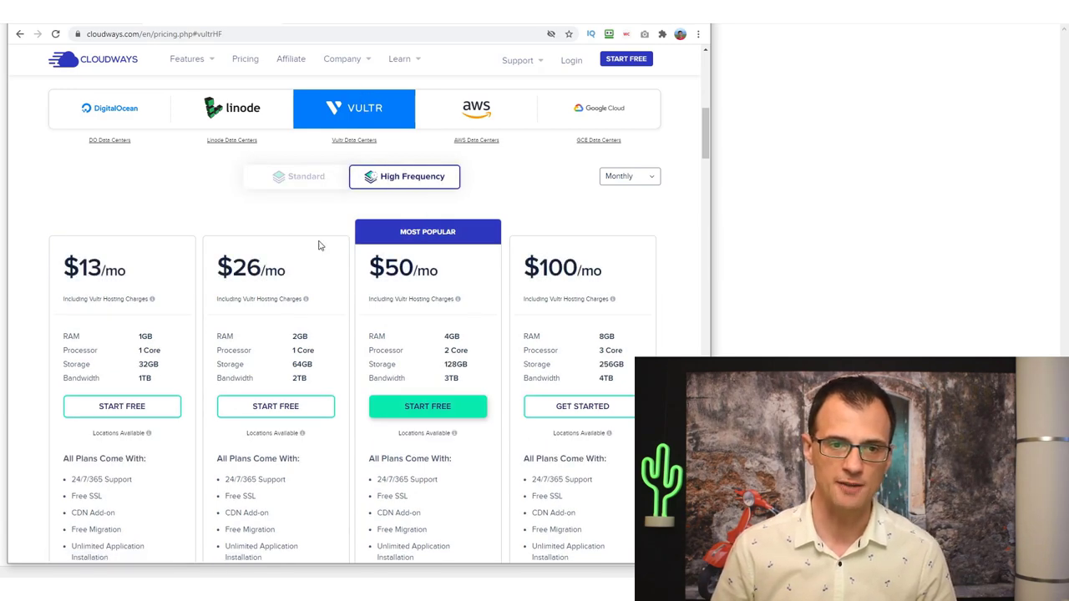
{"action": "scroll", "coordinate": [137, 277], "scroll_direction": "down", "scroll_amount": 3}
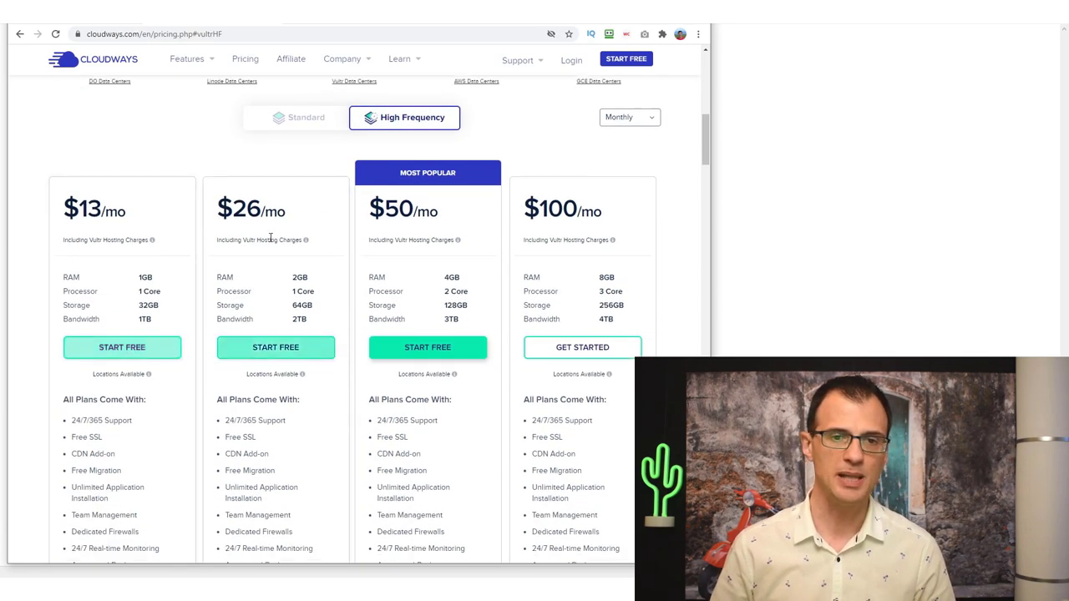
{"action": "scroll", "coordinate": [82, 191], "scroll_direction": "up", "scroll_amount": 2}
{"action": "mouse_move", "coordinate": [133, 225]}
{"action": "left_mouse_down"}
{"action": "mouse_move", "coordinate": [61, 212]}
{"action": "mouse_move", "coordinate": [127, 223]}
{"action": "left_mouse_up"}
{"action": "left_click", "coordinate": [127, 223]}
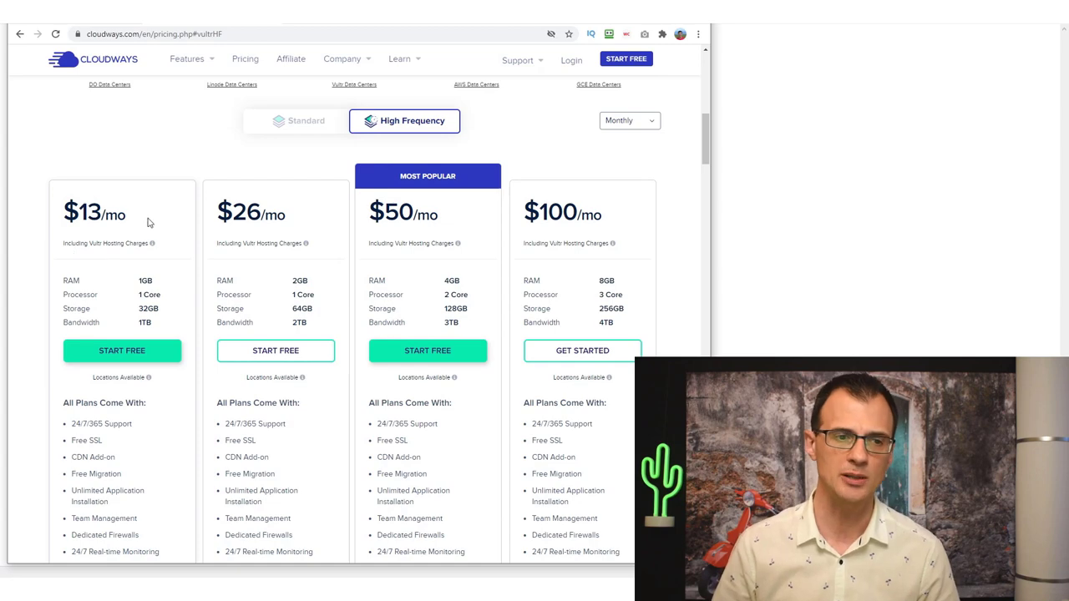
{"action": "left_click_drag", "start_coordinate": [127, 223], "coordinate": [63, 222]}
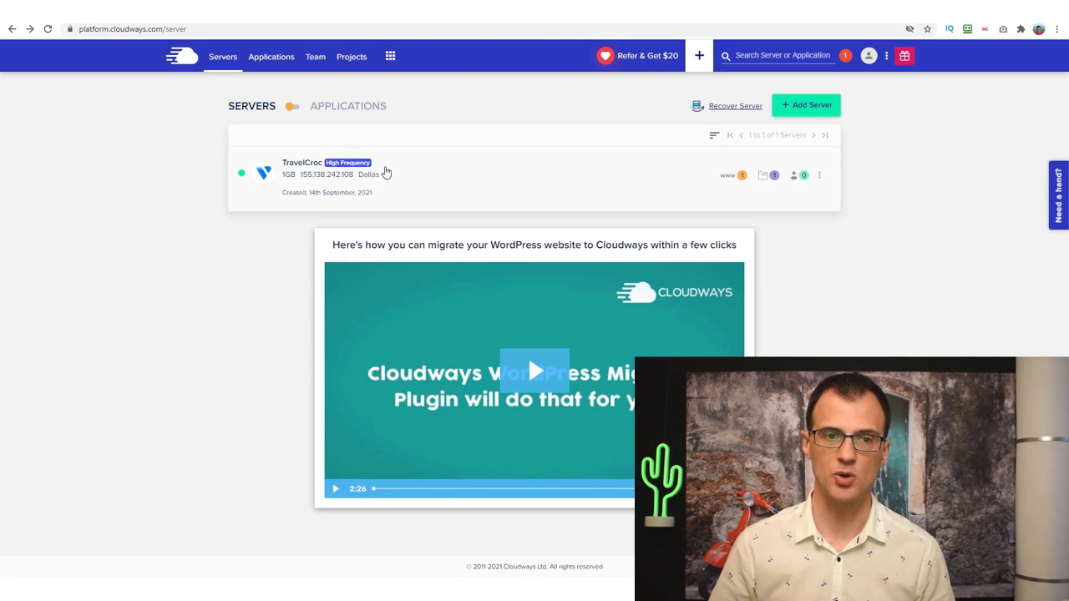
Begin adding a new server and select WordPress Version 5.8 as its application.
{"action": "left_click", "coordinate": [802, 109]}
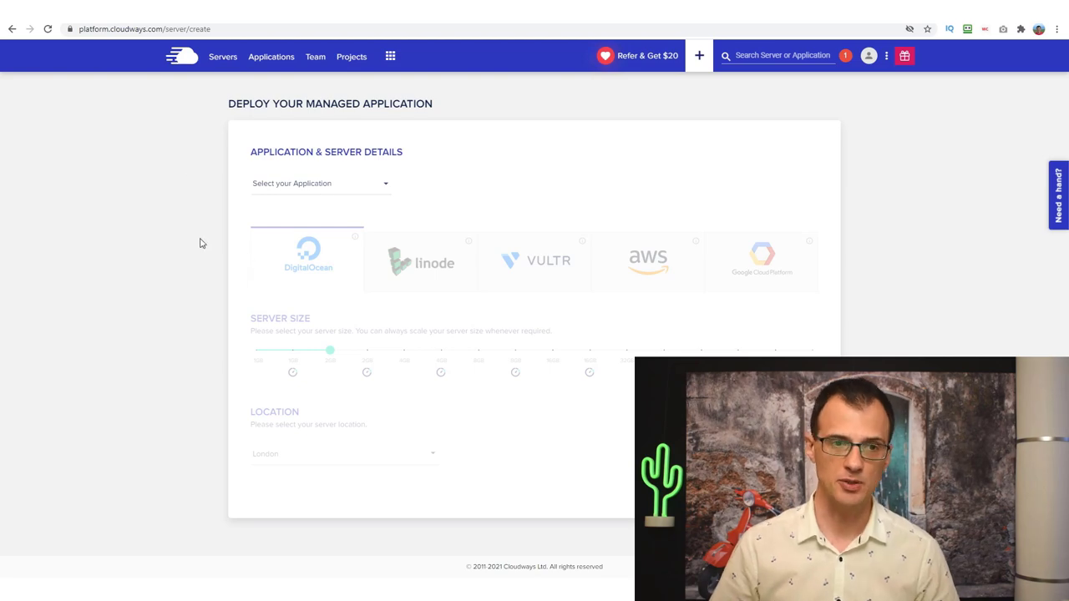
{"action": "left_click", "coordinate": [295, 189]}
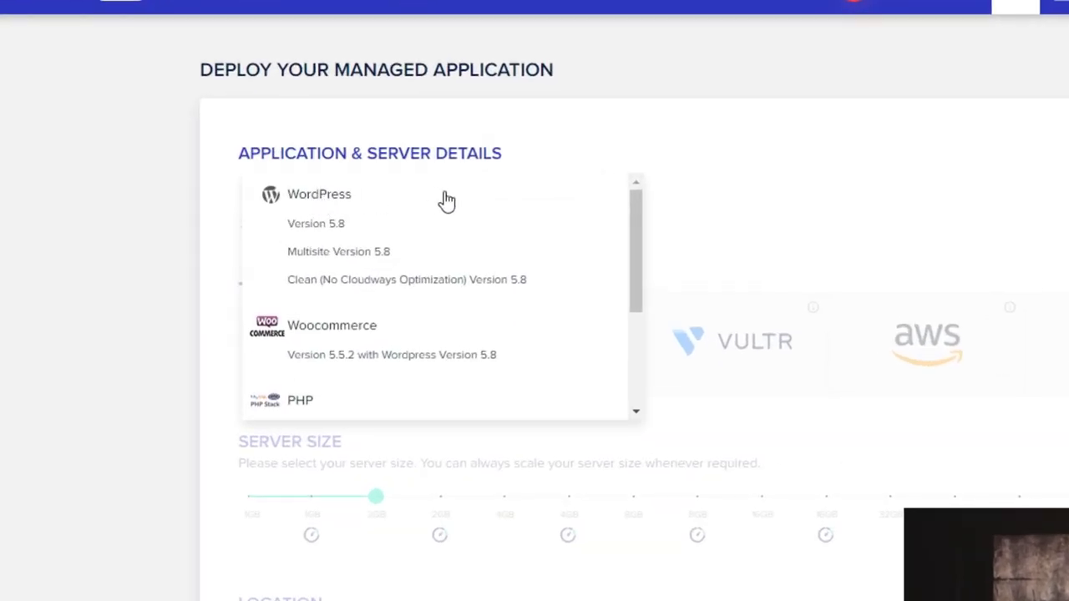
{"action": "left_click", "coordinate": [330, 223]}
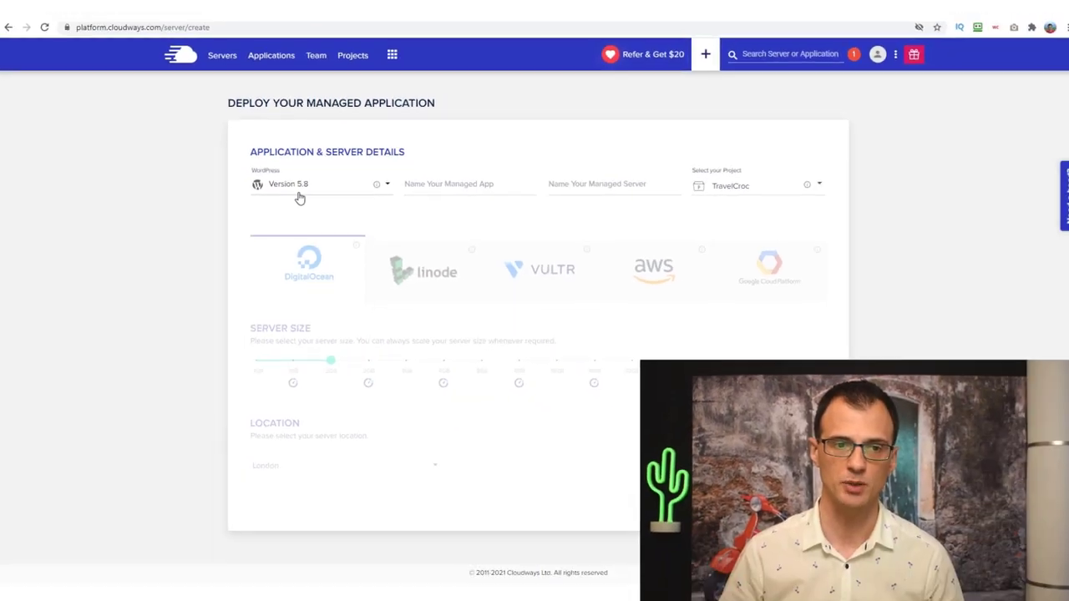
Name both the managed app and the managed server "test" and keep TravelCroc as the project.
{"action": "left_click", "coordinate": [431, 191]}
{"action": "type", "text": "test"}
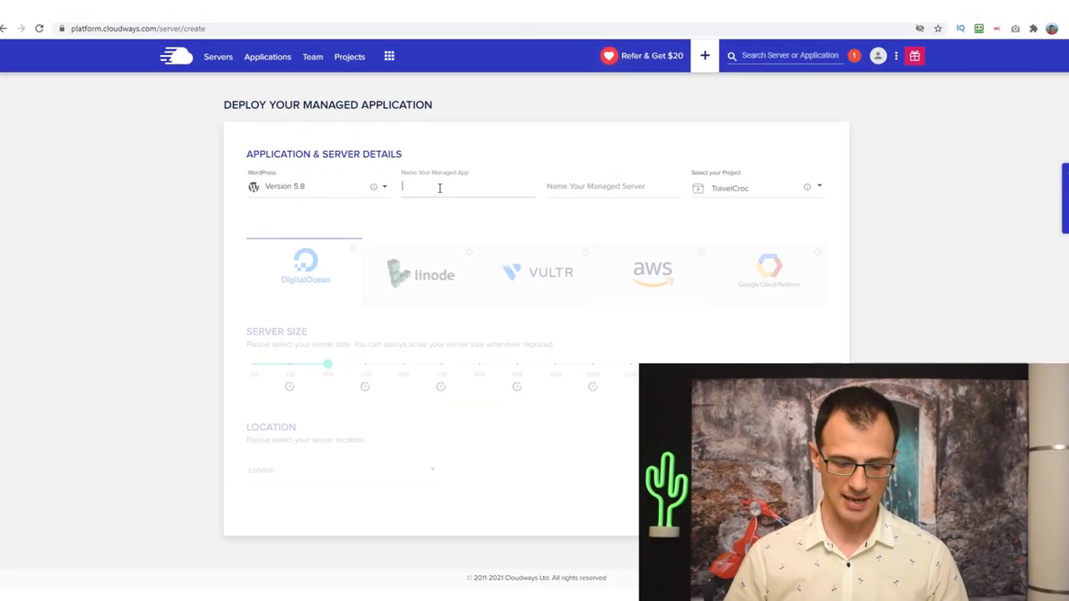
{"action": "left_click", "coordinate": [717, 277]}
{"action": "type", "text": "test"}
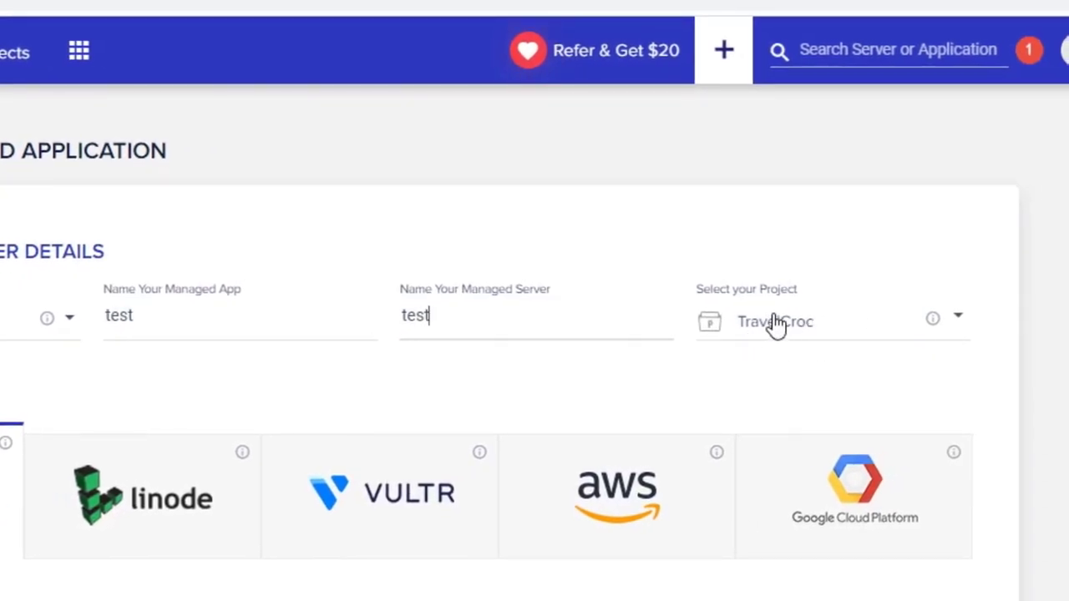
{"action": "left_click", "coordinate": [883, 326]}
{"action": "left_click", "coordinate": [870, 324]}
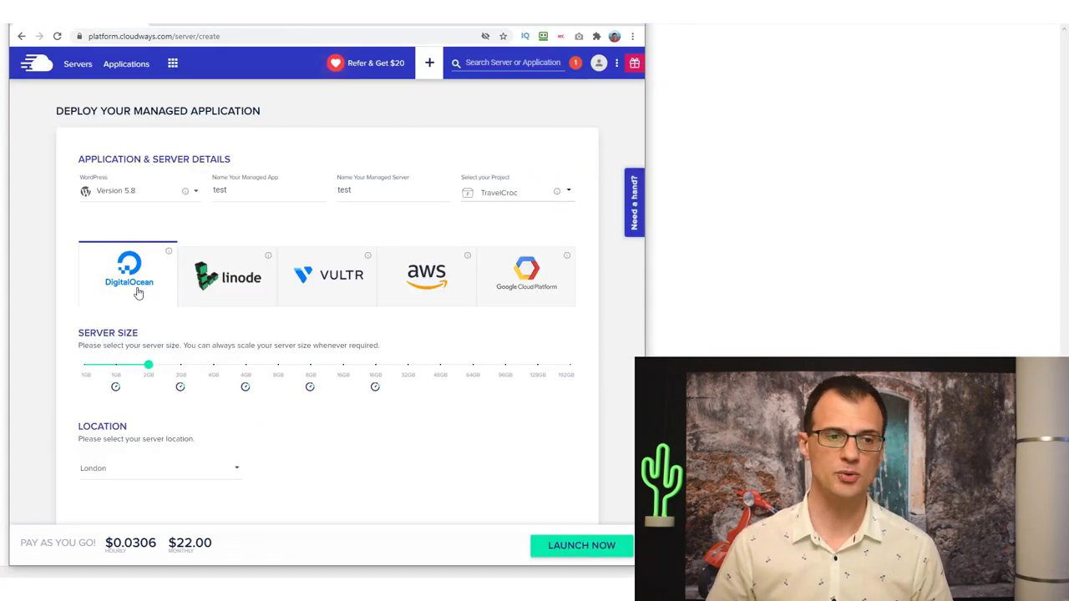
Go through the available cloud providers for the server and choose Vultr.
{"action": "left_click", "coordinate": [237, 290]}
{"action": "left_click", "coordinate": [357, 289]}
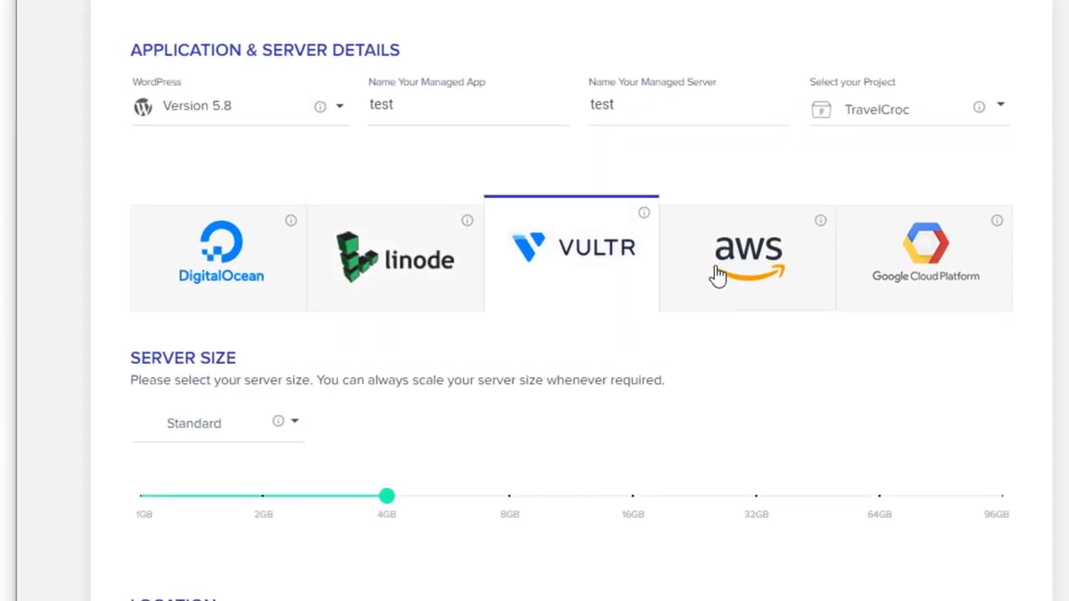
{"action": "left_click", "coordinate": [720, 274]}
{"action": "left_click", "coordinate": [918, 266]}
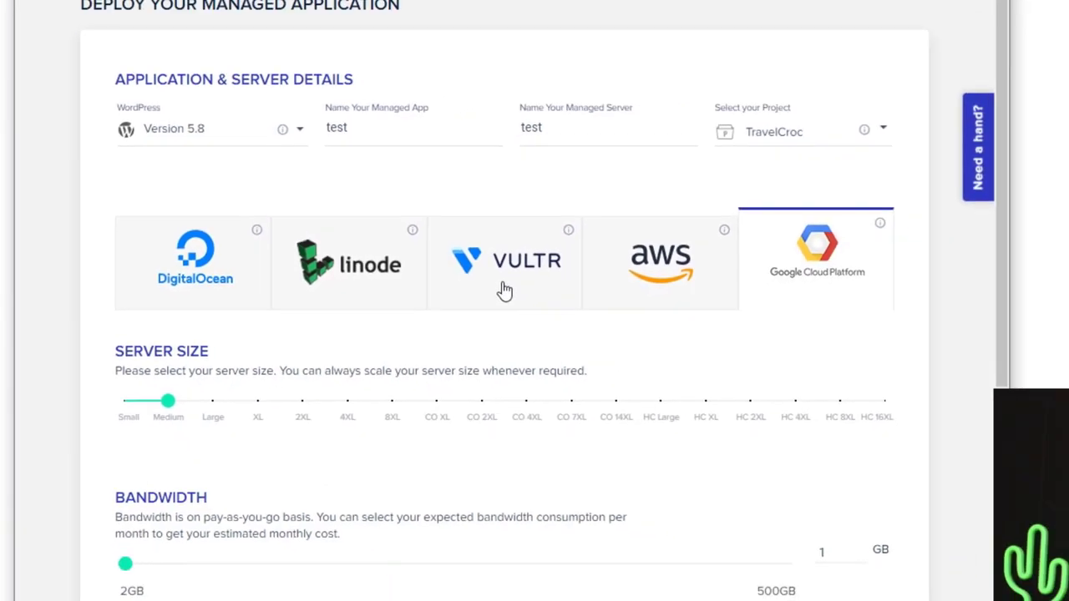
{"action": "left_click", "coordinate": [504, 289]}
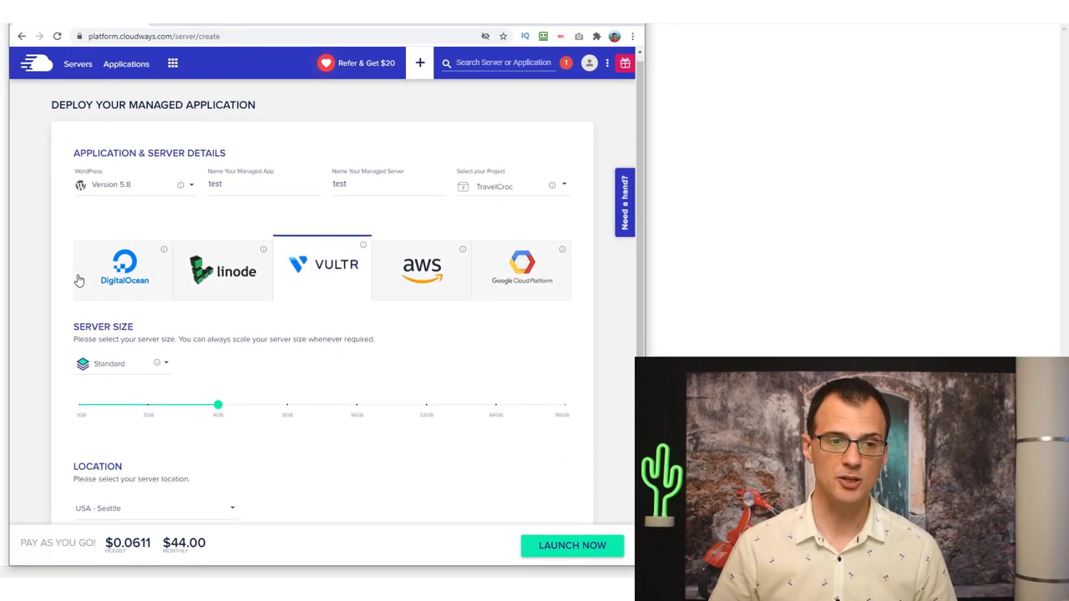
Set the Vultr server type to High Frequency and the server size to 1GB.
{"action": "left_click", "coordinate": [112, 329]}
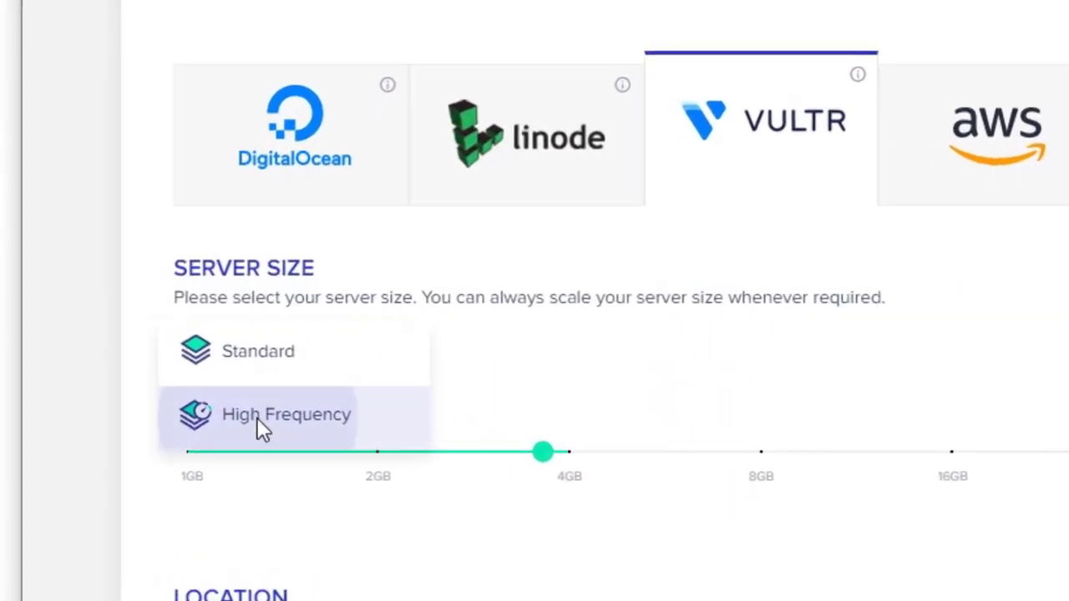
{"action": "left_click", "coordinate": [257, 417]}
{"action": "left_click", "coordinate": [192, 455]}
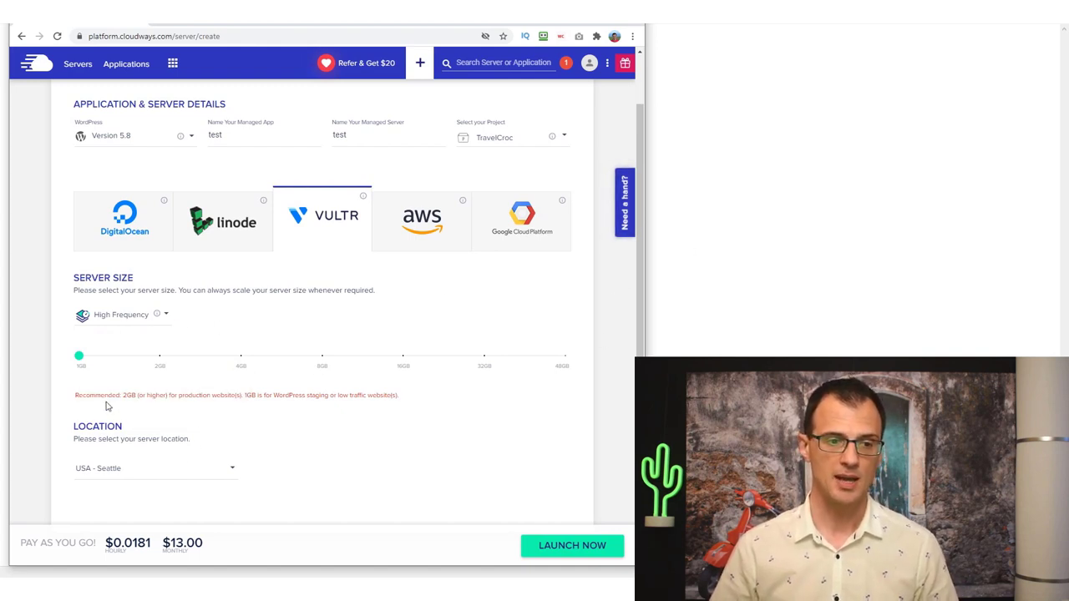
Look through the available server locations, leaving USA - Seattle selected.
{"action": "left_click", "coordinate": [126, 472]}
{"action": "left_click", "coordinate": [288, 463]}
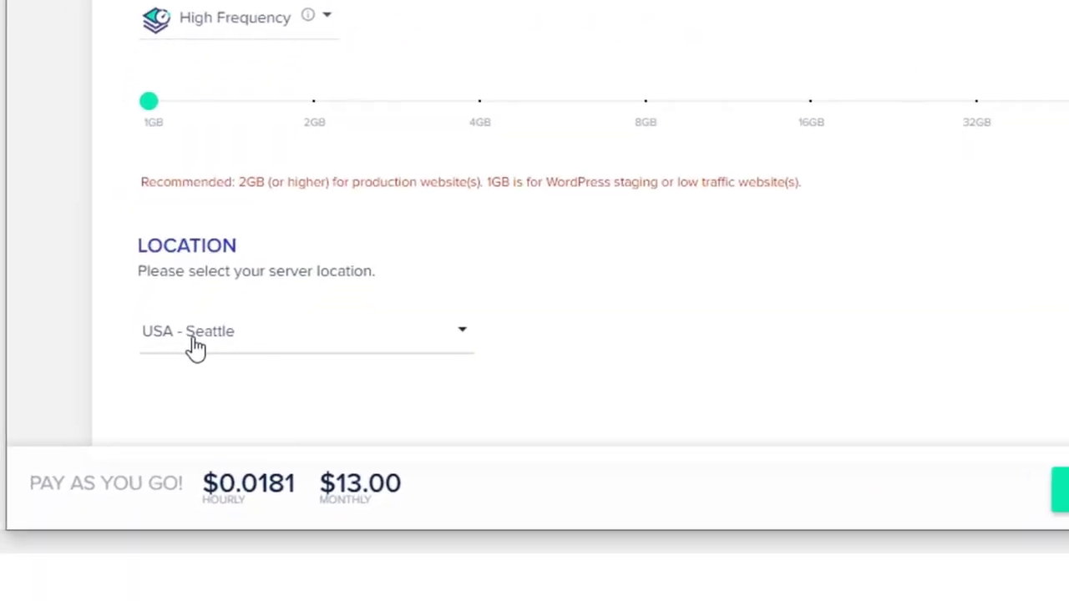
{"action": "left_click", "coordinate": [93, 468]}
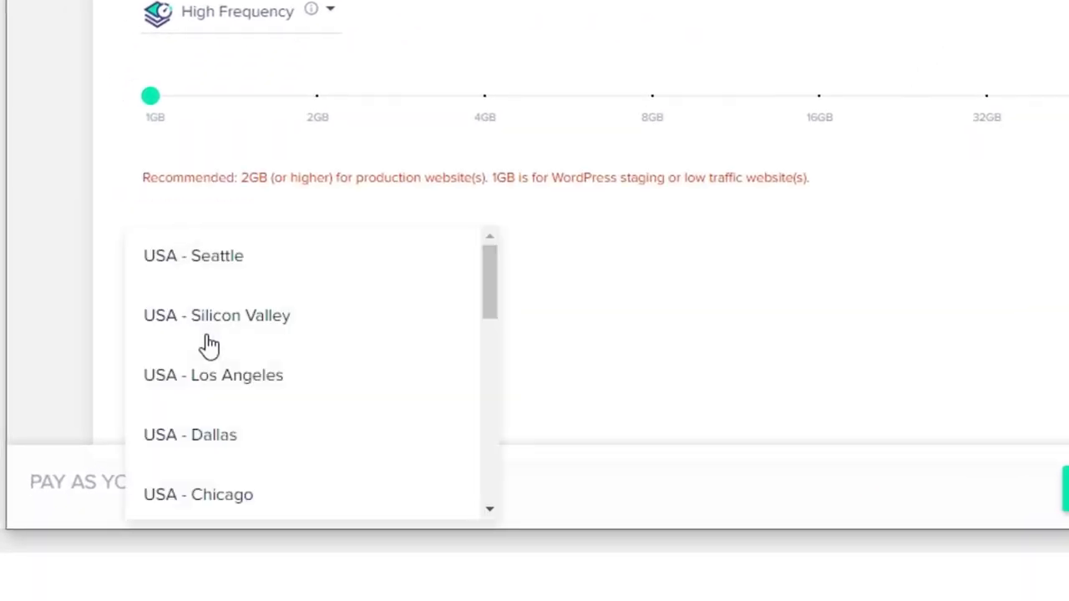
{"action": "left_click", "coordinate": [916, 251]}
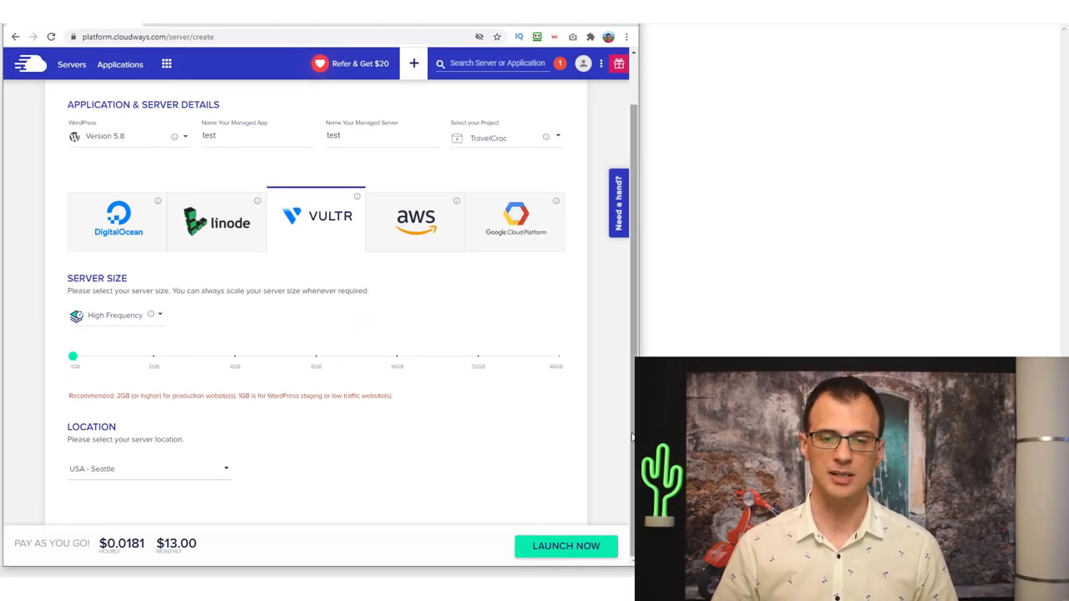
Widen the browser window and review the travelcroc.com GTmetrix report's speed visualization and top issues.
{"action": "left_click_drag", "start_coordinate": [629, 434], "coordinate": [699, 435]}
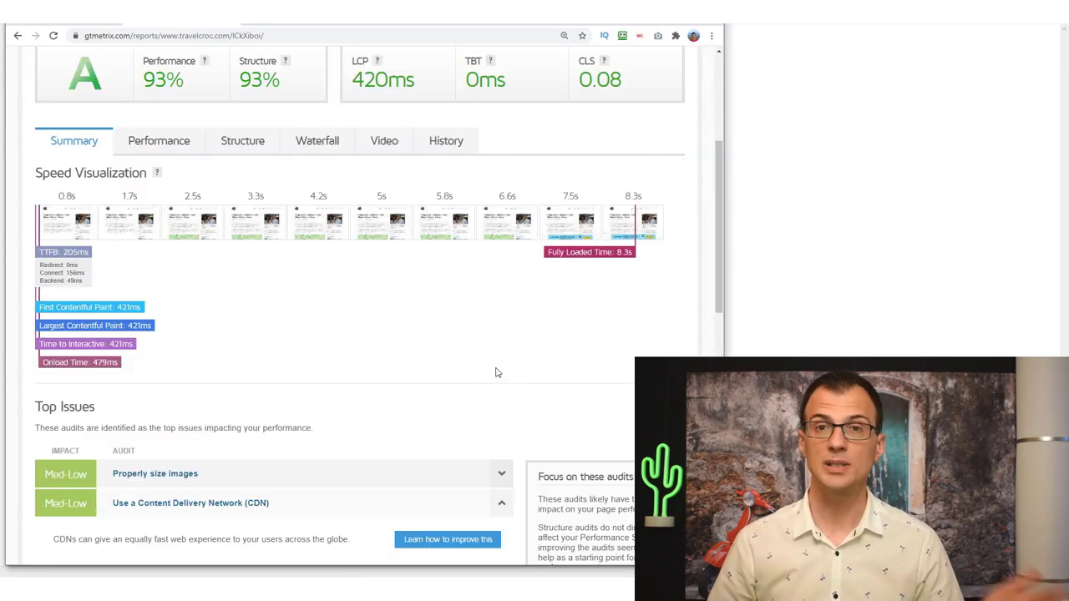
{"action": "scroll", "coordinate": [139, 341], "scroll_direction": "down", "scroll_amount": 3}
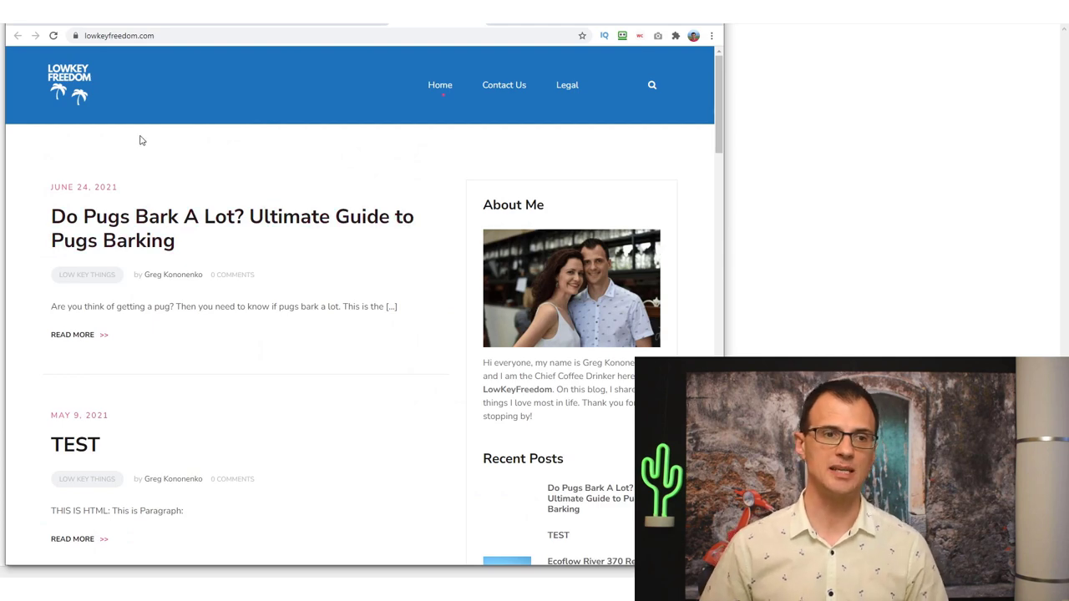
Look over the lowkeyfreedom.com homepage and examine its GTmetrix grades, TTFB and loading times.
{"action": "scroll", "coordinate": [107, 394], "scroll_direction": "down", "scroll_amount": 7}
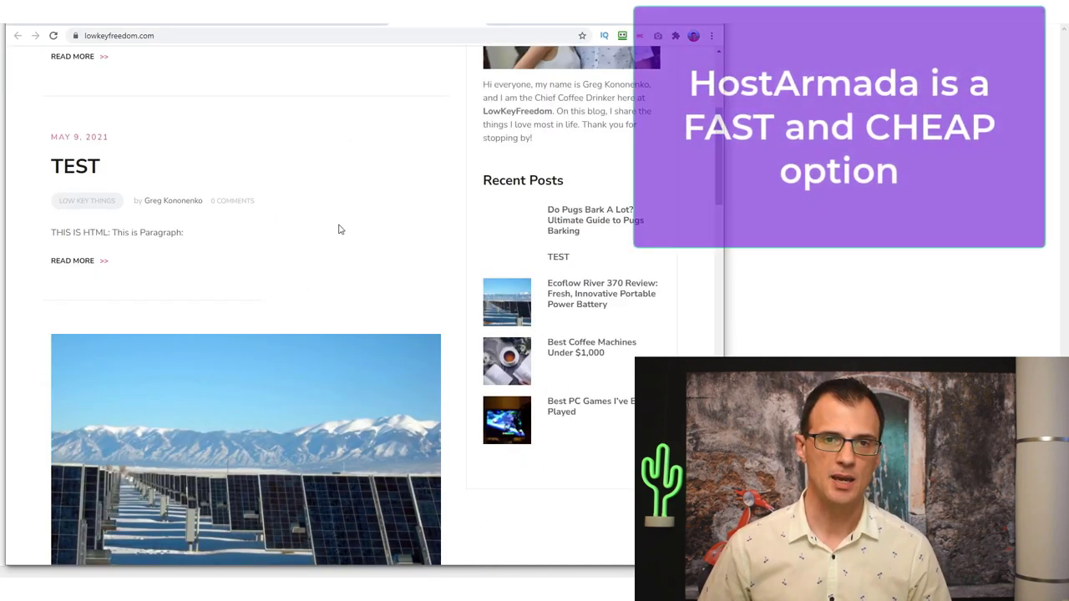
{"action": "scroll", "coordinate": [437, 370], "scroll_direction": "up", "scroll_amount": 7}
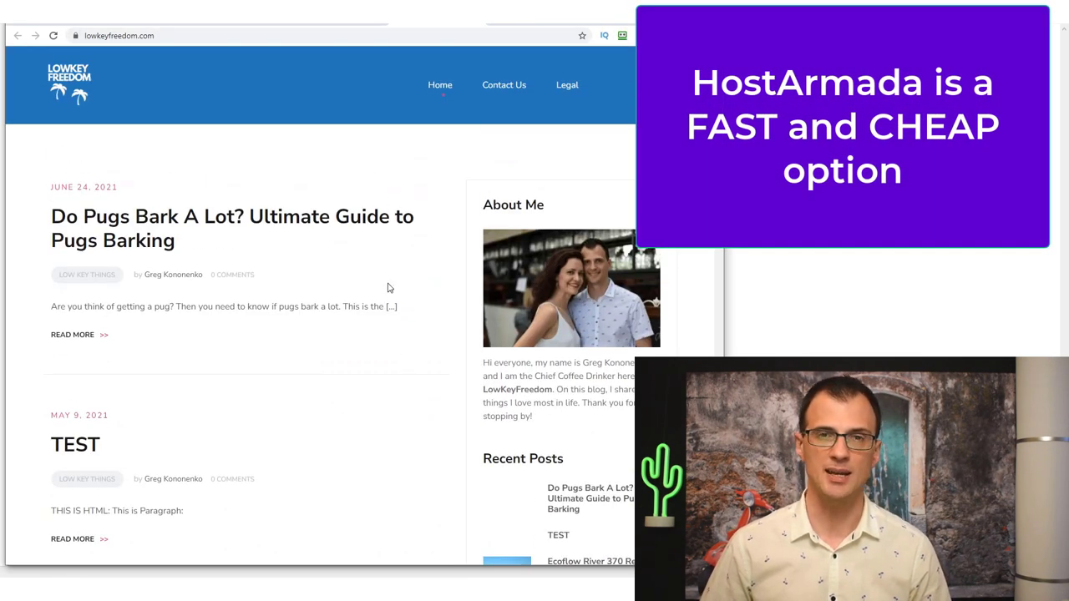
{"action": "left_click", "coordinate": [347, 23]}
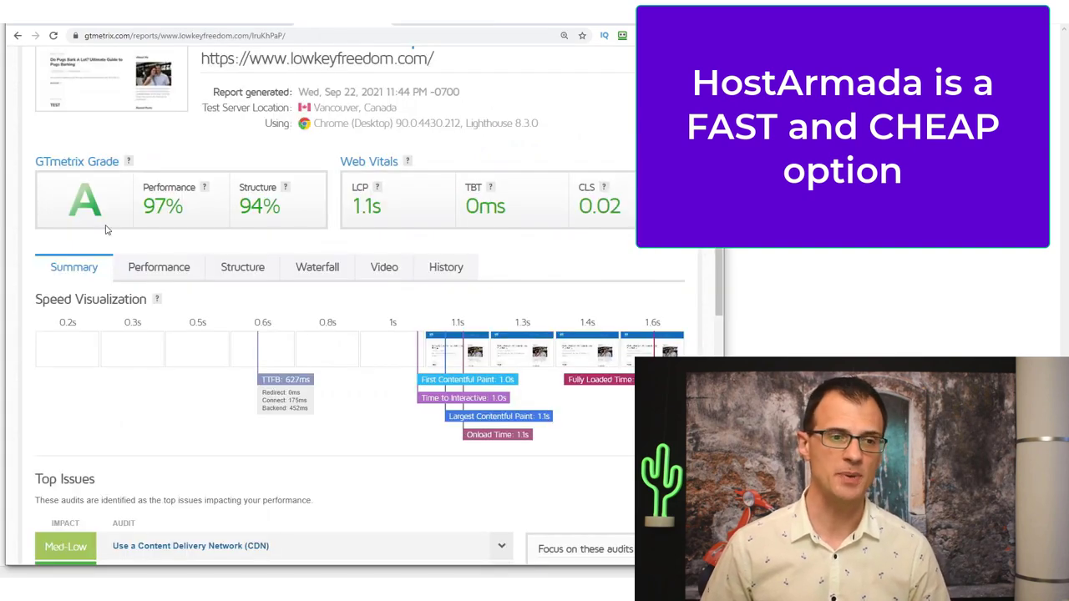
{"action": "scroll", "coordinate": [72, 234], "scroll_direction": "down", "scroll_amount": 3}
{"action": "scroll", "coordinate": [185, 261], "scroll_direction": "up", "scroll_amount": 2}
{"action": "scroll", "coordinate": [188, 284], "scroll_direction": "up", "scroll_amount": 1}
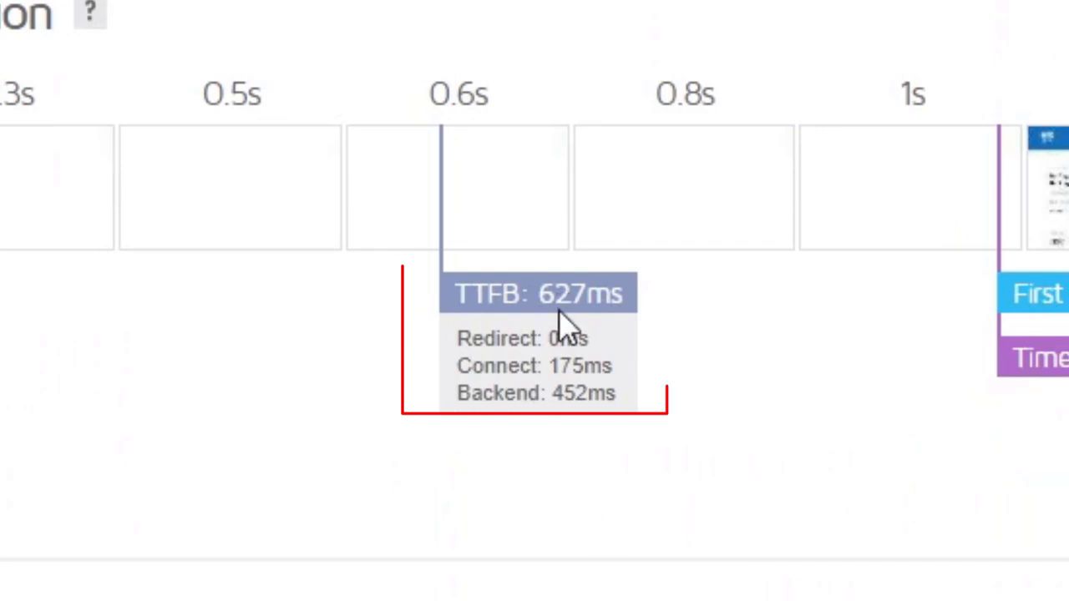
{"action": "mouse_move", "coordinate": [553, 303]}
{"action": "left_mouse_down"}
{"action": "mouse_move", "coordinate": [603, 305]}
{"action": "mouse_move", "coordinate": [634, 322]}
{"action": "mouse_move", "coordinate": [543, 305]}
{"action": "left_mouse_up"}
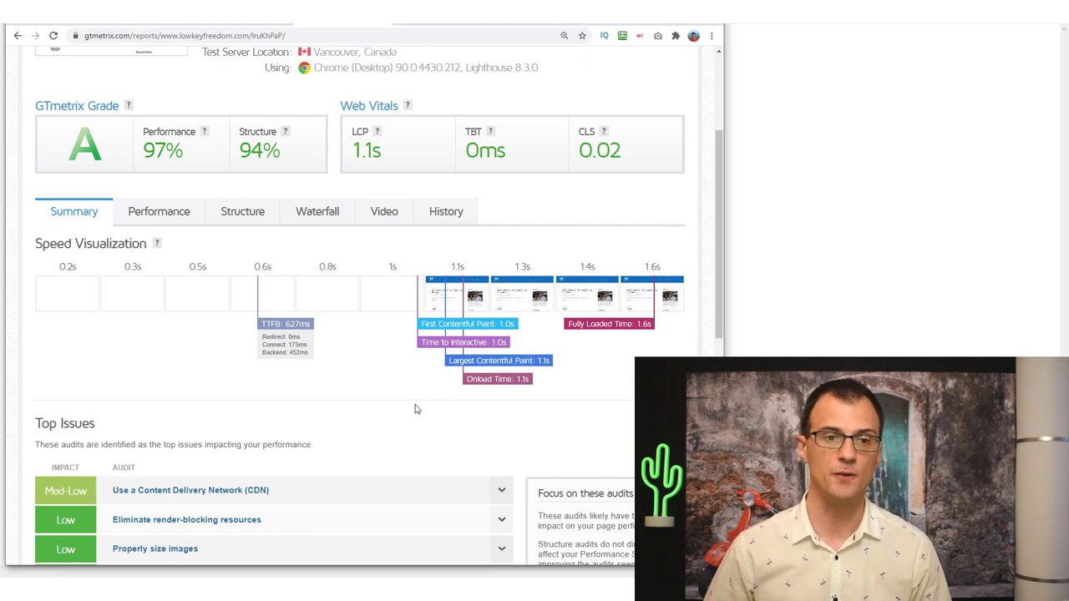
{"action": "scroll", "coordinate": [359, 429], "scroll_direction": "up", "scroll_amount": 1}
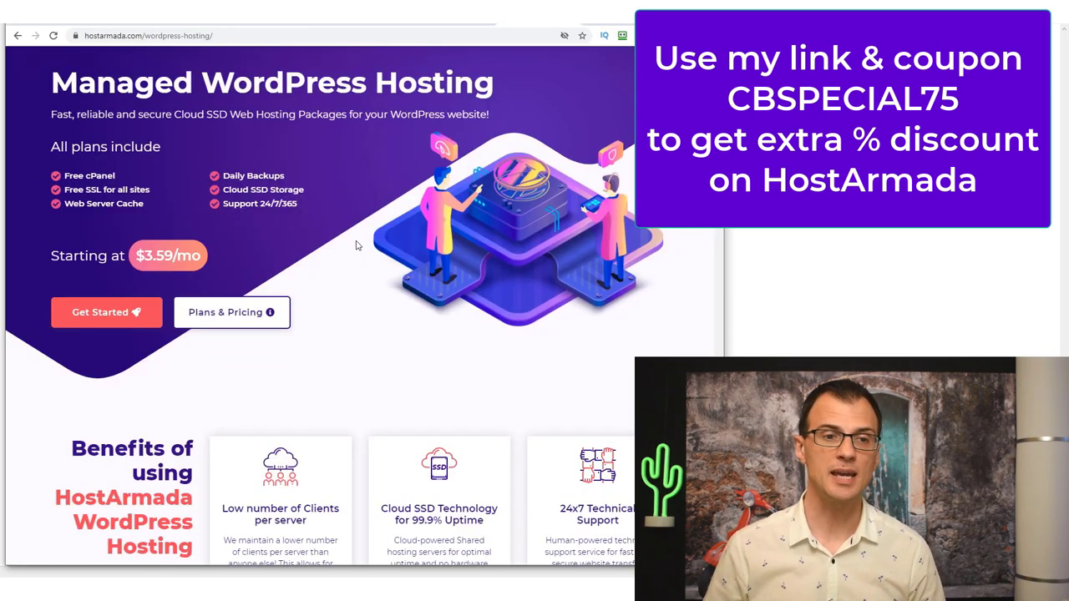
Review the starting price and benefits on HostArmada's managed WordPress hosting page.
{"action": "scroll", "coordinate": [365, 256], "scroll_direction": "up", "scroll_amount": 2}
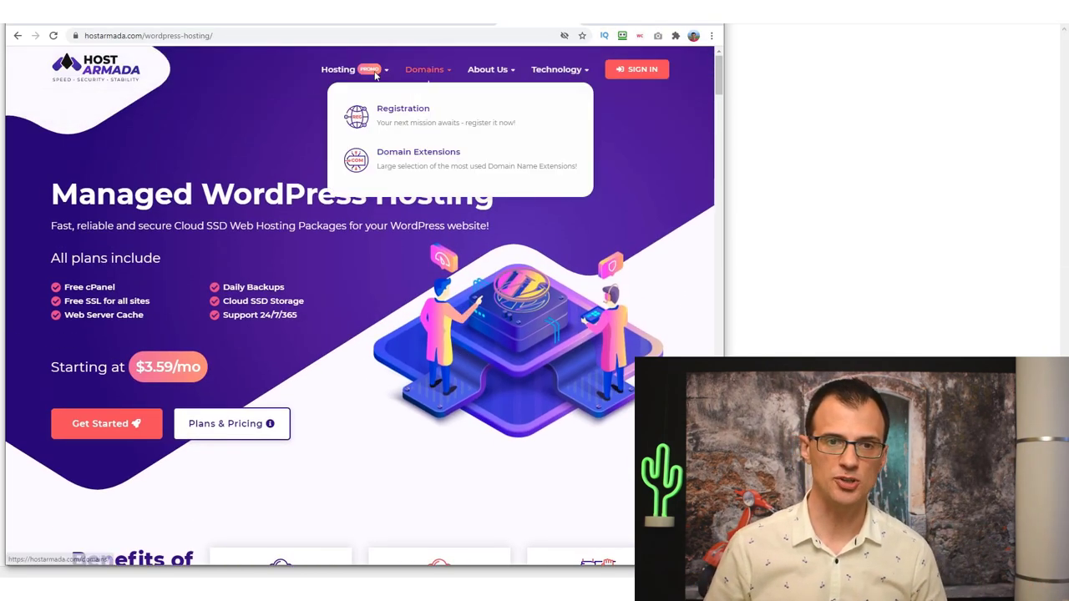
{"action": "scroll", "coordinate": [122, 199], "scroll_direction": "down", "scroll_amount": 4}
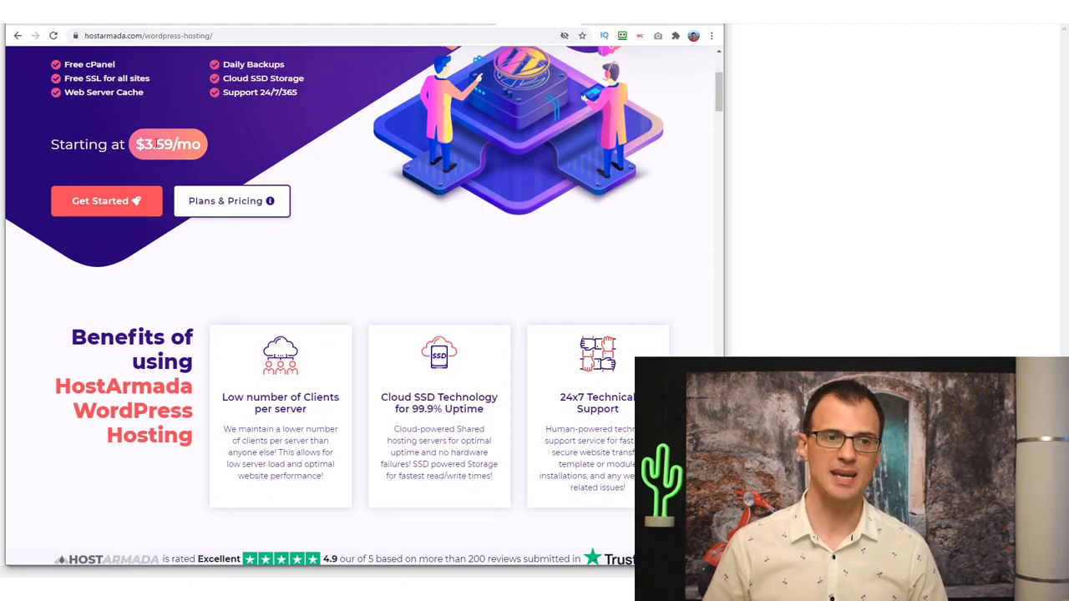
Review the plans included in HostArmada's managed WordPress hosting and highlight the discount code above the Start Dock plan.
{"action": "scroll", "coordinate": [465, 269], "scroll_direction": "up", "scroll_amount": 4}
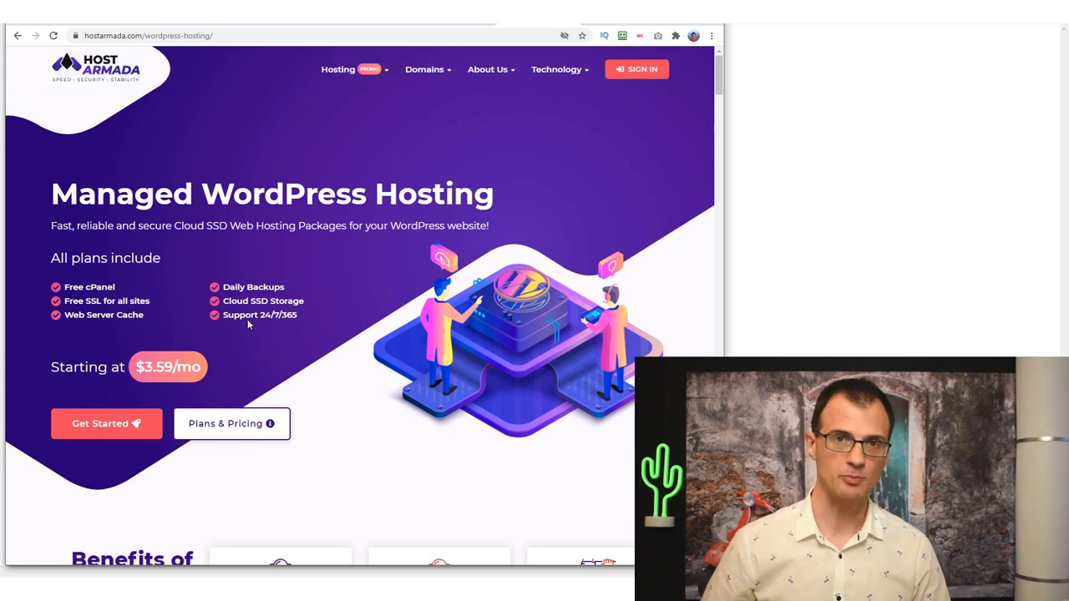
{"action": "scroll", "coordinate": [192, 167], "scroll_direction": "down", "scroll_amount": 3}
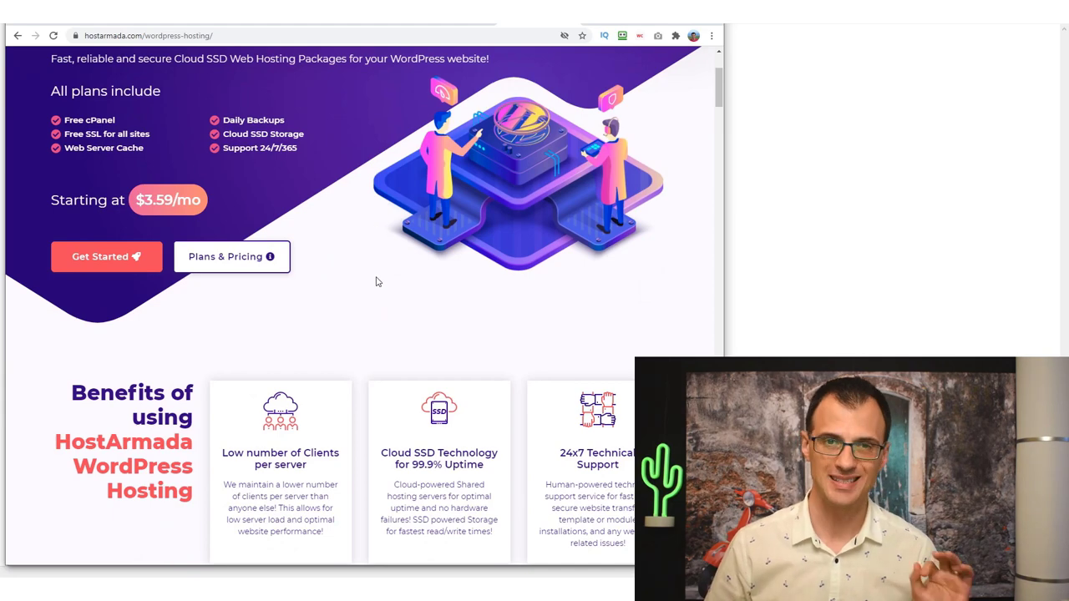
{"action": "scroll", "coordinate": [388, 265], "scroll_direction": "up", "scroll_amount": 3}
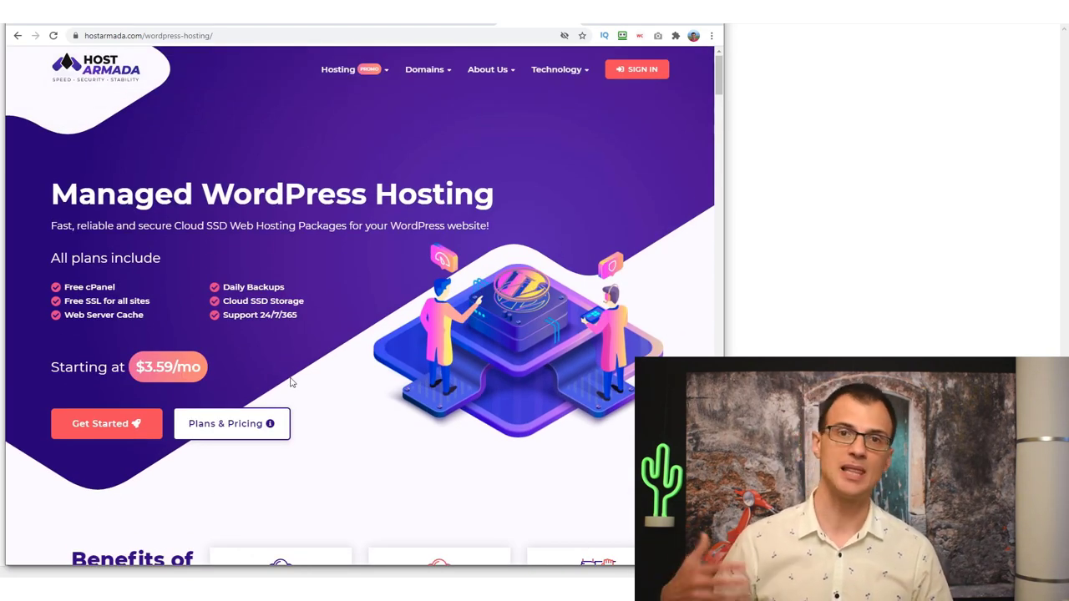
{"action": "scroll", "coordinate": [336, 341], "scroll_direction": "down", "scroll_amount": 7}
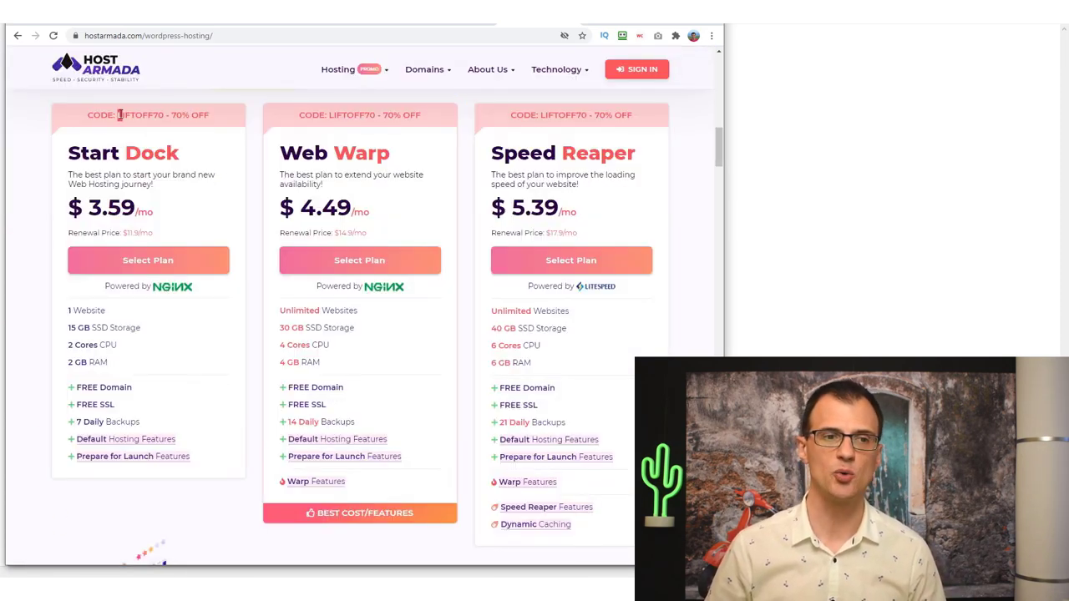
{"action": "left_click_drag", "start_coordinate": [213, 123], "coordinate": [84, 125]}
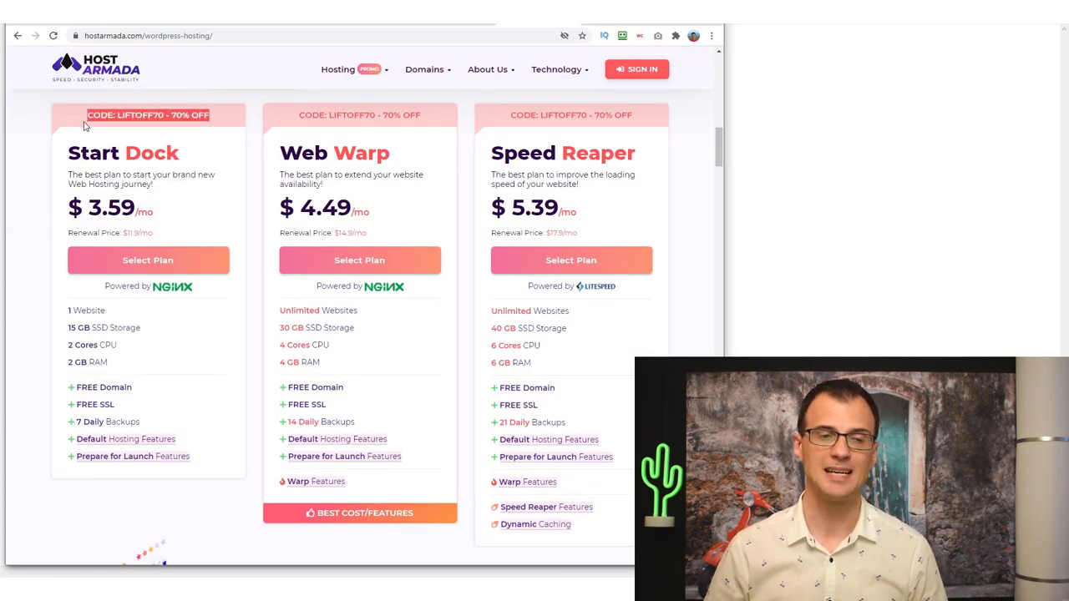
{"action": "left_click", "coordinate": [111, 114]}
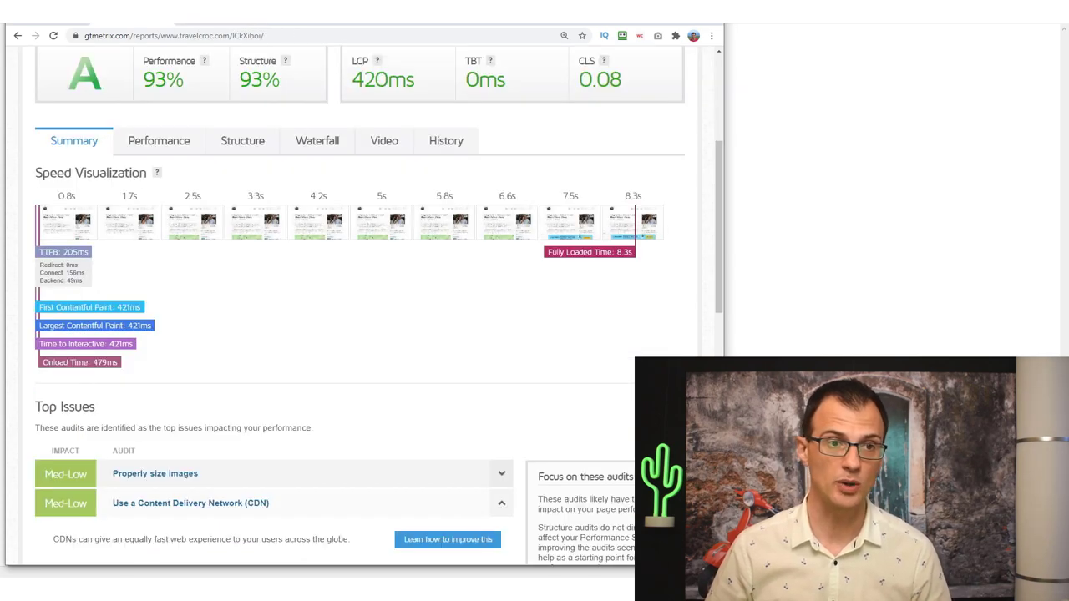
Read the fastest WordPress host article on onlinemediamasters.com and examine its Pingdom load times chart for 16 hosts.
{"action": "scroll", "coordinate": [47, 193], "scroll_direction": "down", "scroll_amount": 1}
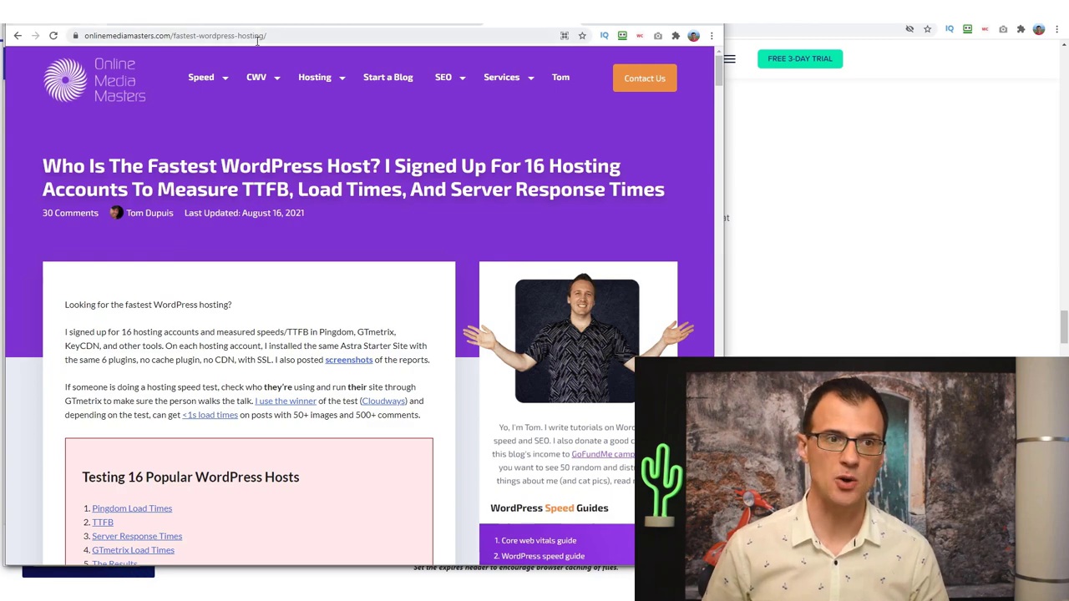
{"action": "scroll", "coordinate": [397, 293], "scroll_direction": "down", "scroll_amount": 6}
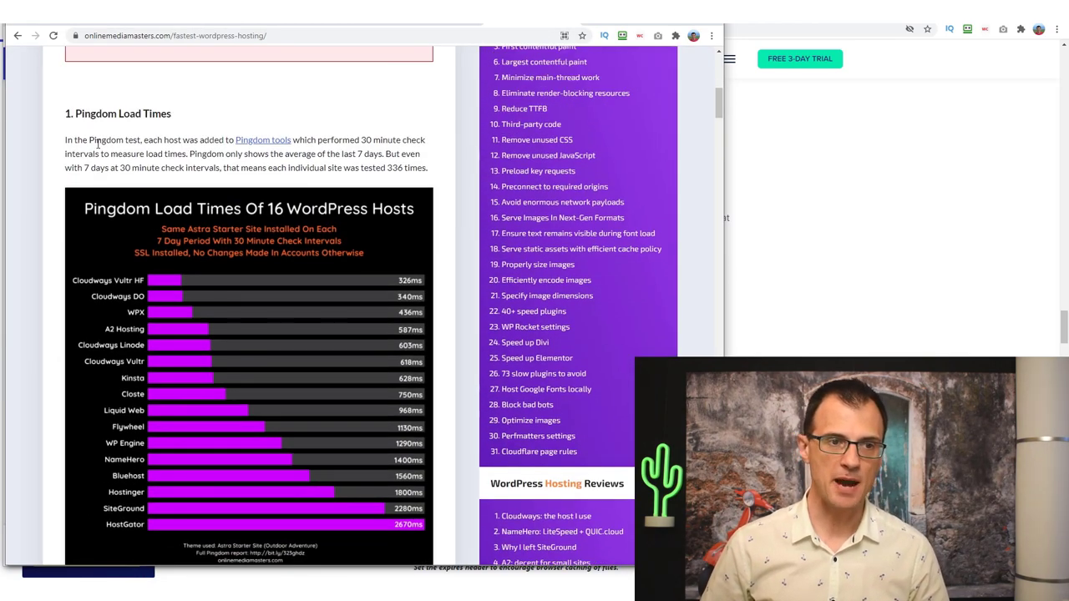
{"action": "scroll", "coordinate": [43, 146], "scroll_direction": "down", "scroll_amount": 1}
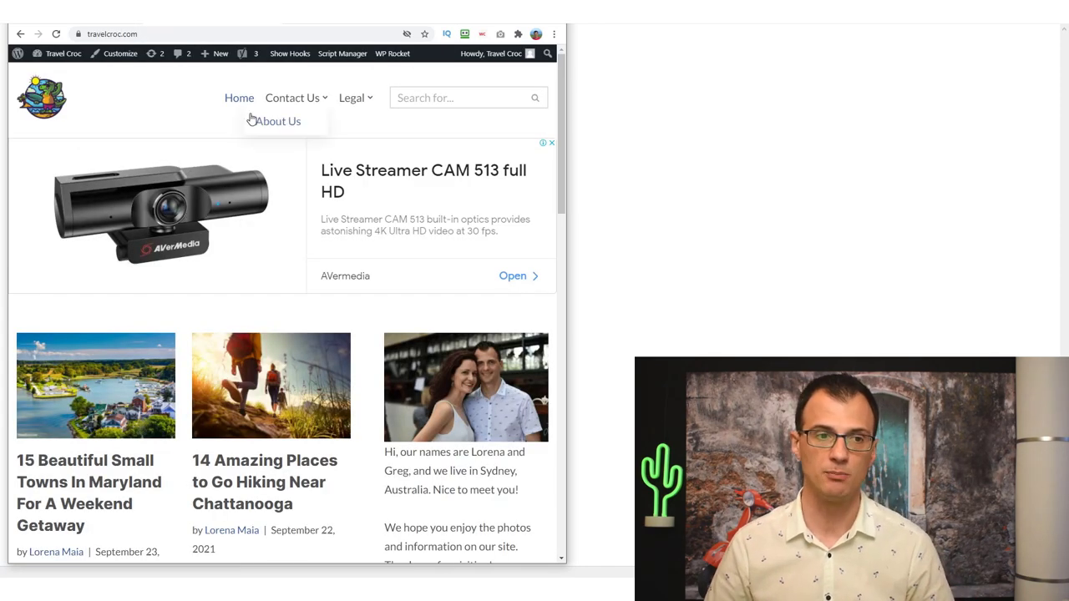
Widen the browser window slightly and look through the posts on the travelcroc.com homepage.
{"action": "scroll", "coordinate": [256, 213], "scroll_direction": "down", "scroll_amount": 2}
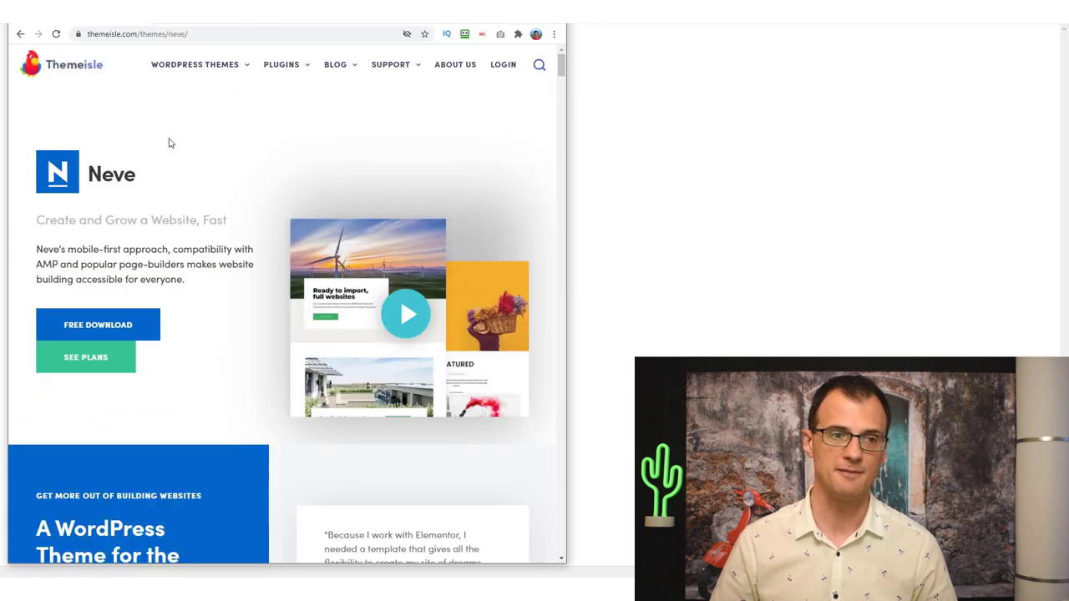
{"action": "scroll", "coordinate": [176, 142], "scroll_direction": "down", "scroll_amount": 5}
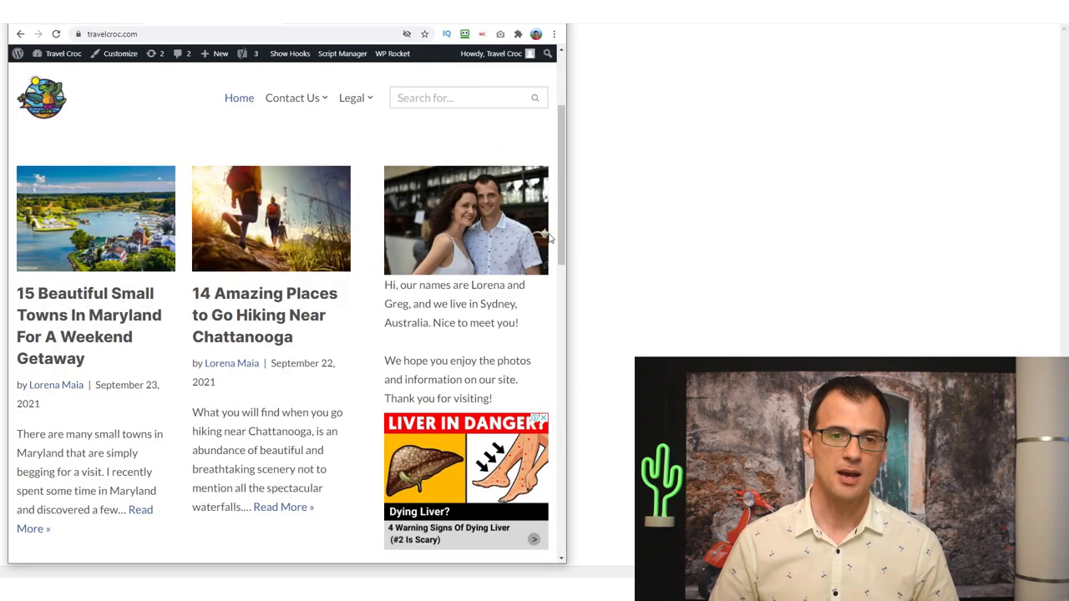
{"action": "left_click_drag", "start_coordinate": [566, 232], "coordinate": [582, 232]}
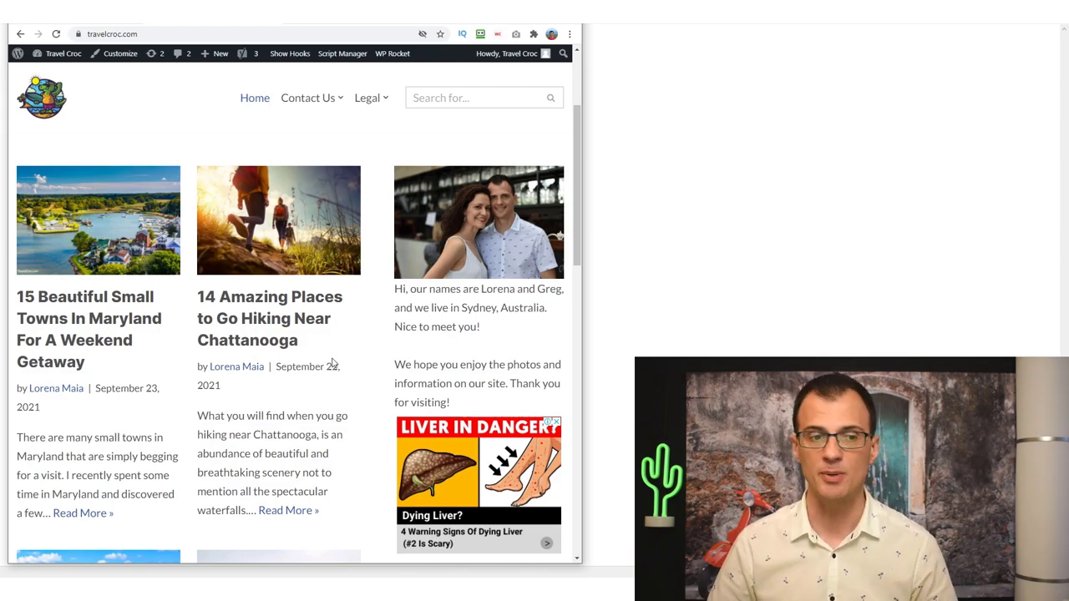
{"action": "scroll", "coordinate": [331, 362], "scroll_direction": "down", "scroll_amount": 8}
{"action": "scroll", "coordinate": [309, 401], "scroll_direction": "down", "scroll_amount": 1}
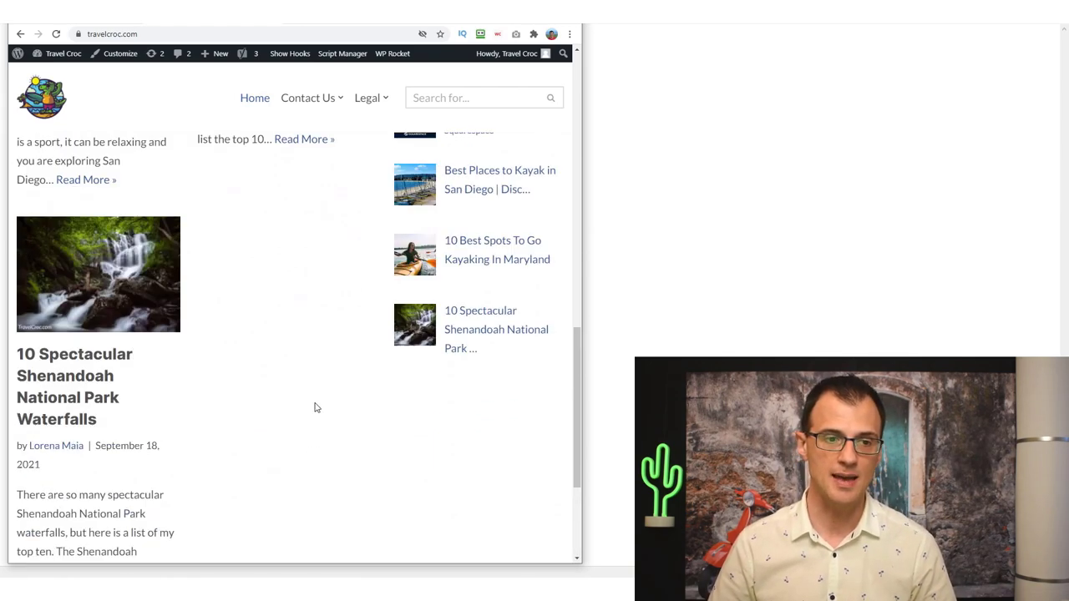
Open the San Diego kayaking post on travelcroc.com, dismiss the full-page ad and look through the article.
{"action": "scroll", "coordinate": [305, 417], "scroll_direction": "up", "scroll_amount": 5}
{"action": "left_click", "coordinate": [106, 370]}
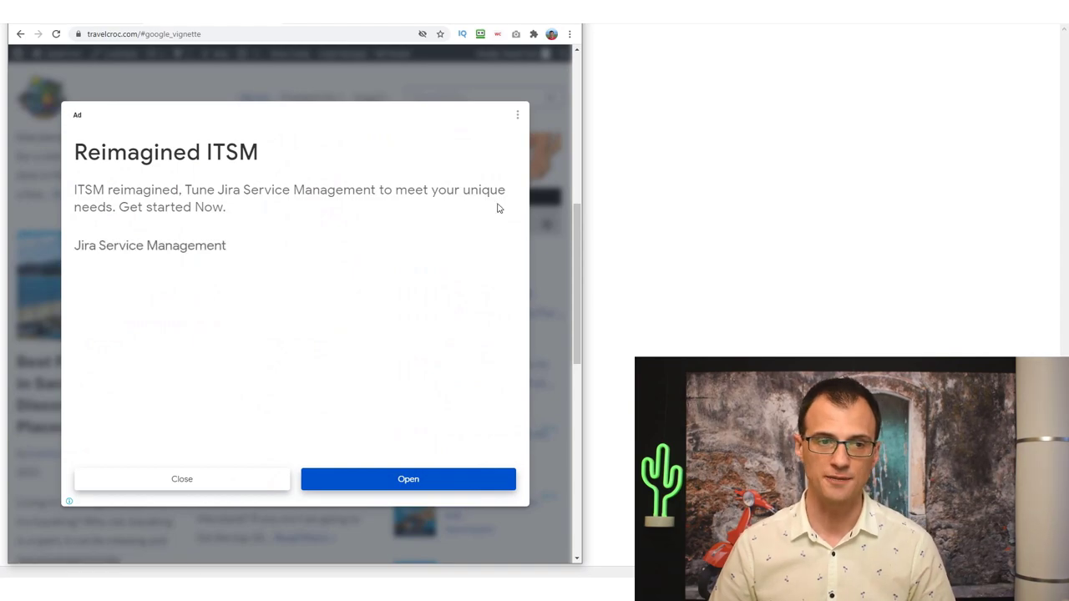
{"action": "left_click", "coordinate": [221, 486]}
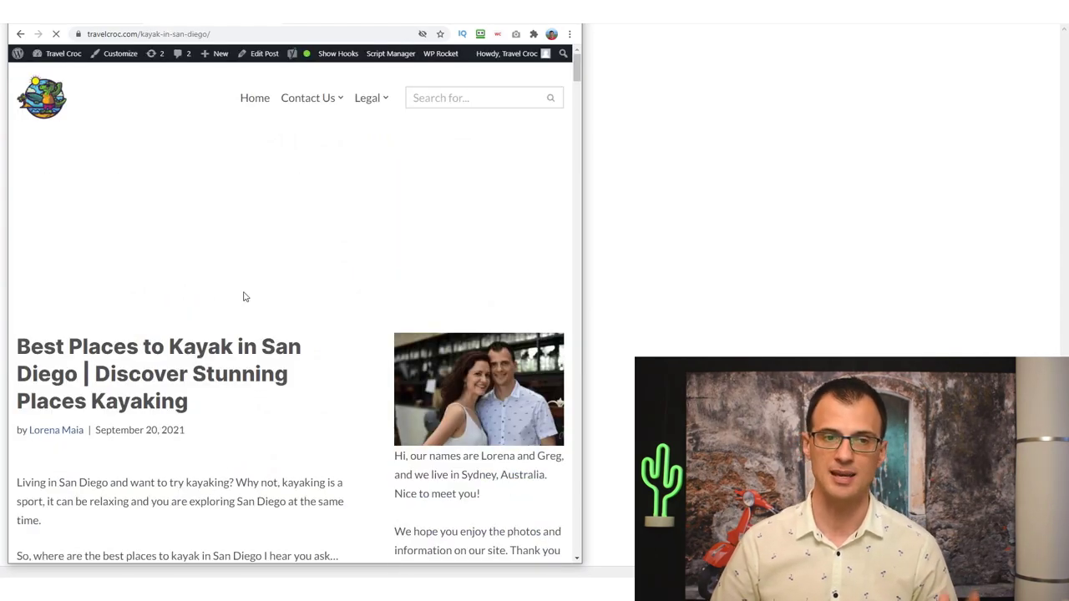
{"action": "scroll", "coordinate": [246, 327], "scroll_direction": "down", "scroll_amount": 15}
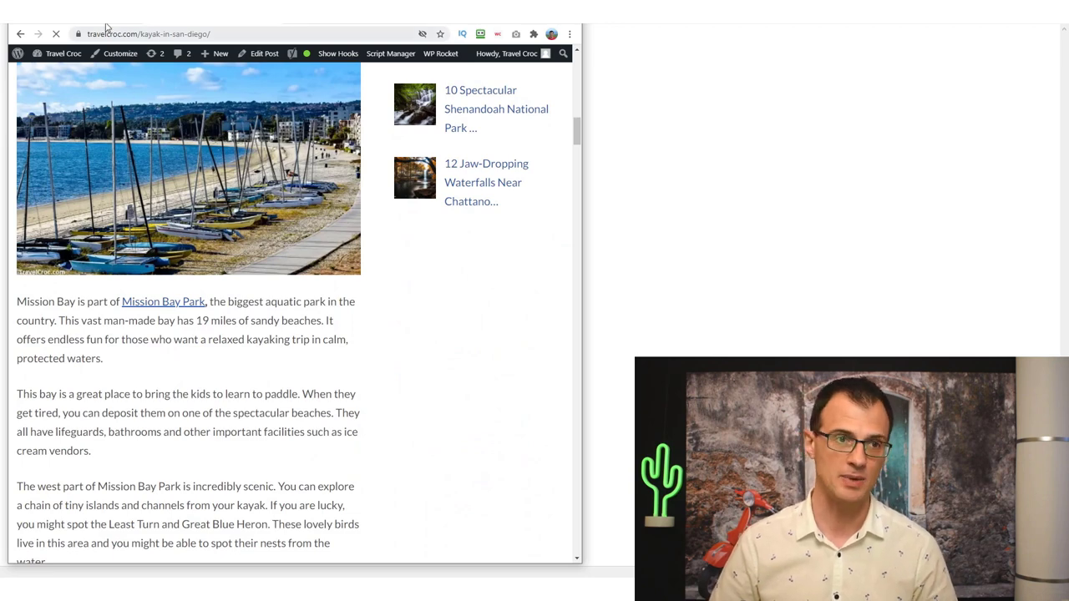
{"action": "scroll", "coordinate": [204, 260], "scroll_direction": "up", "scroll_amount": 5}
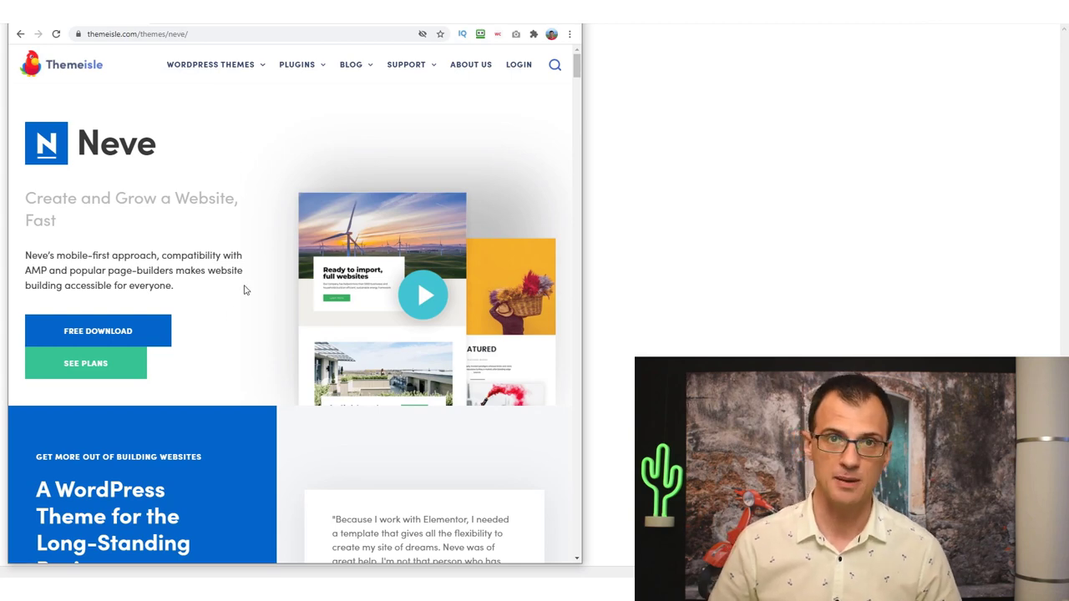
Examine the speed claims on Themeisle's Neve theme page, highlighting the 100 Speed Grade heading.
{"action": "scroll", "coordinate": [250, 278], "scroll_direction": "down", "scroll_amount": 3}
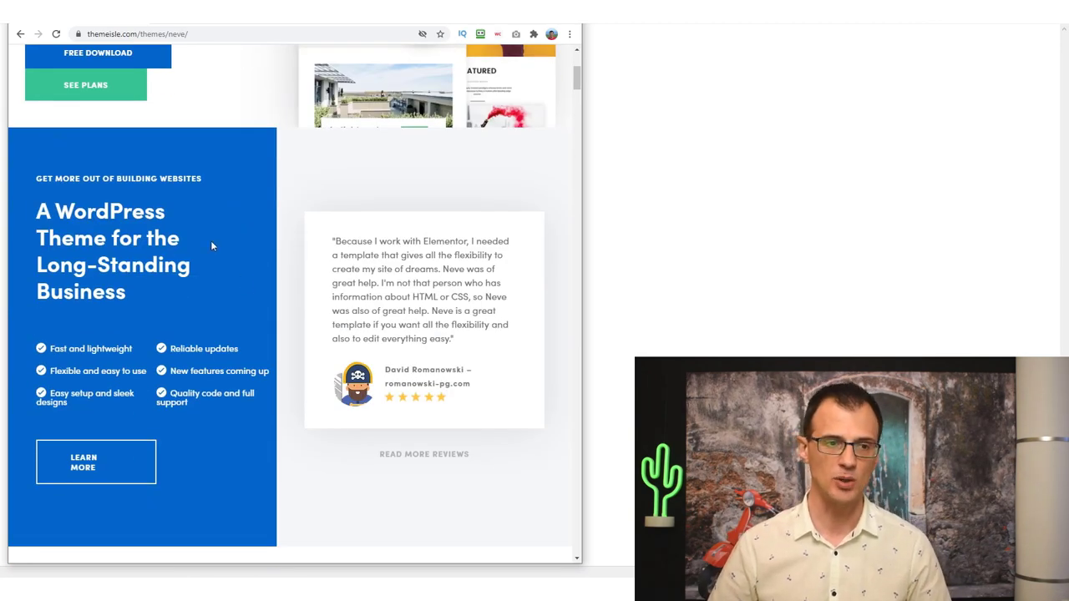
{"action": "scroll", "coordinate": [222, 243], "scroll_direction": "down", "scroll_amount": 6}
{"action": "scroll", "coordinate": [100, 152], "scroll_direction": "up", "scroll_amount": 2}
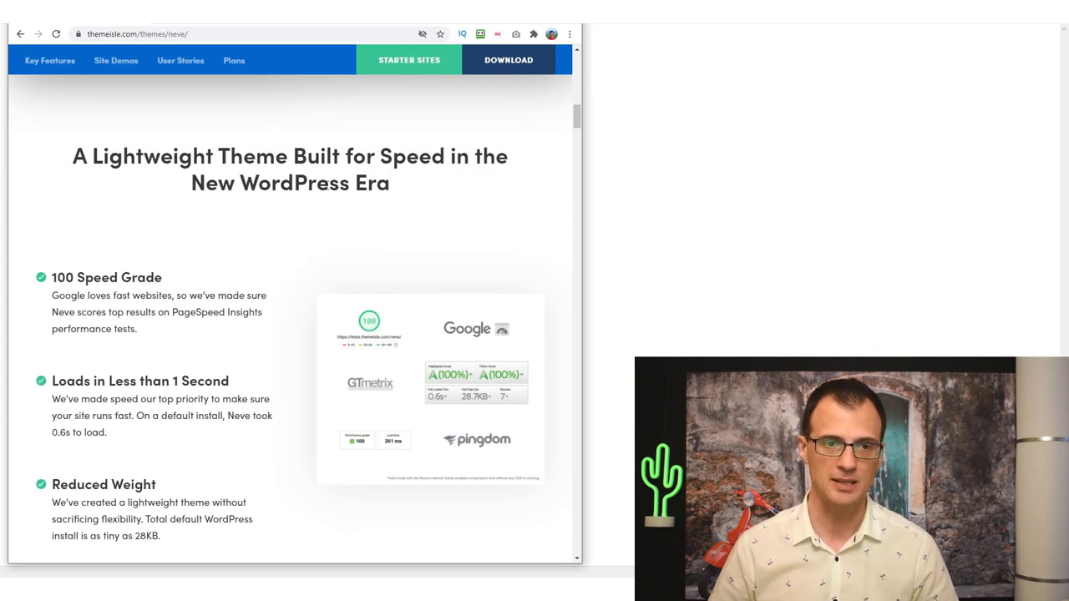
{"action": "scroll", "coordinate": [127, 272], "scroll_direction": "down", "scroll_amount": 1}
{"action": "left_click_drag", "start_coordinate": [50, 165], "coordinate": [162, 165]}
{"action": "left_click", "coordinate": [178, 223]}
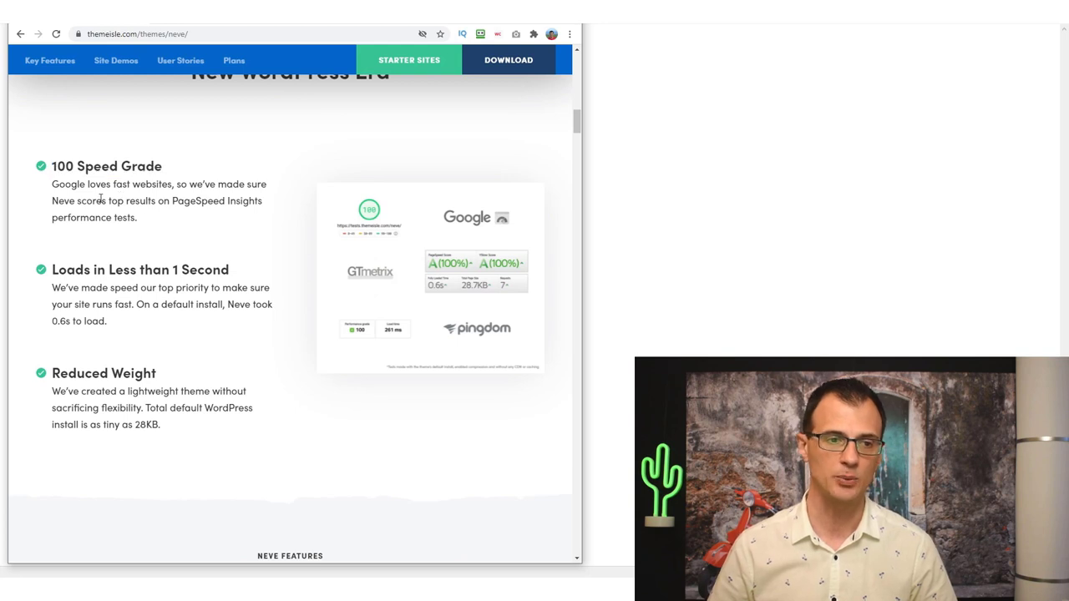
Highlight the Reduced Weight paragraph on the Neve theme page and return to the page's start.
{"action": "scroll", "coordinate": [100, 198], "scroll_direction": "down", "scroll_amount": 3}
{"action": "left_click_drag", "start_coordinate": [50, 151], "coordinate": [164, 226]}
{"action": "left_click", "coordinate": [167, 230]}
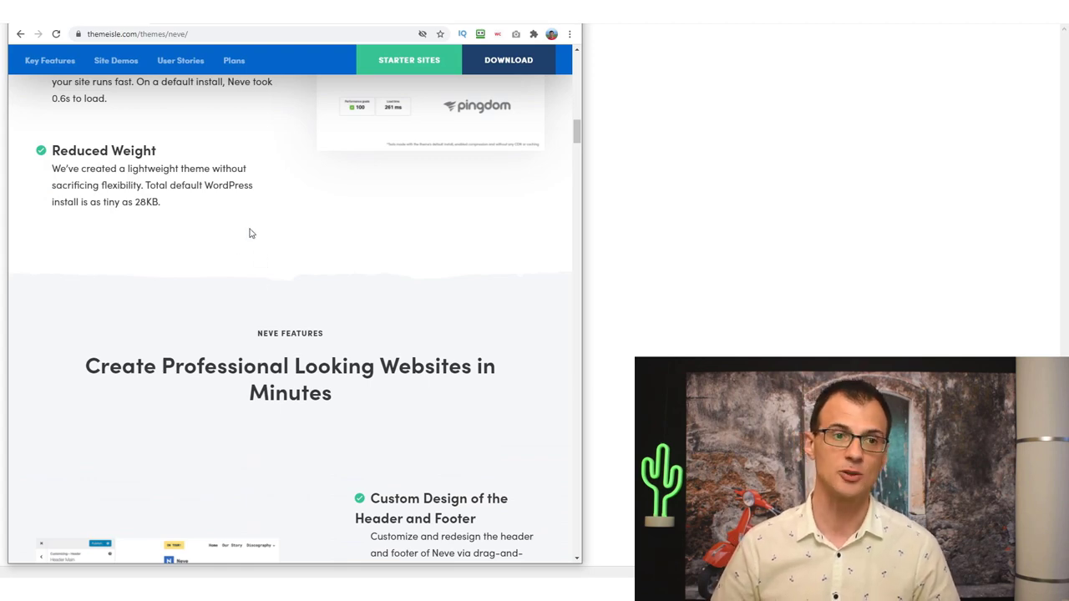
{"action": "scroll", "coordinate": [272, 275], "scroll_direction": "up", "scroll_amount": 15}
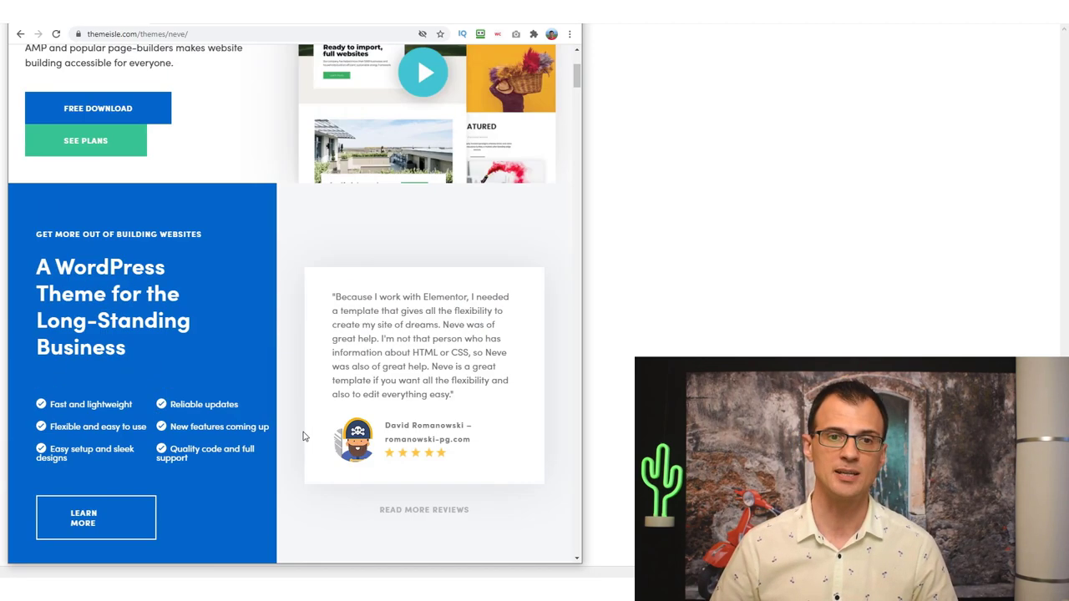
{"action": "scroll", "coordinate": [264, 427], "scroll_direction": "up", "scroll_amount": 3}
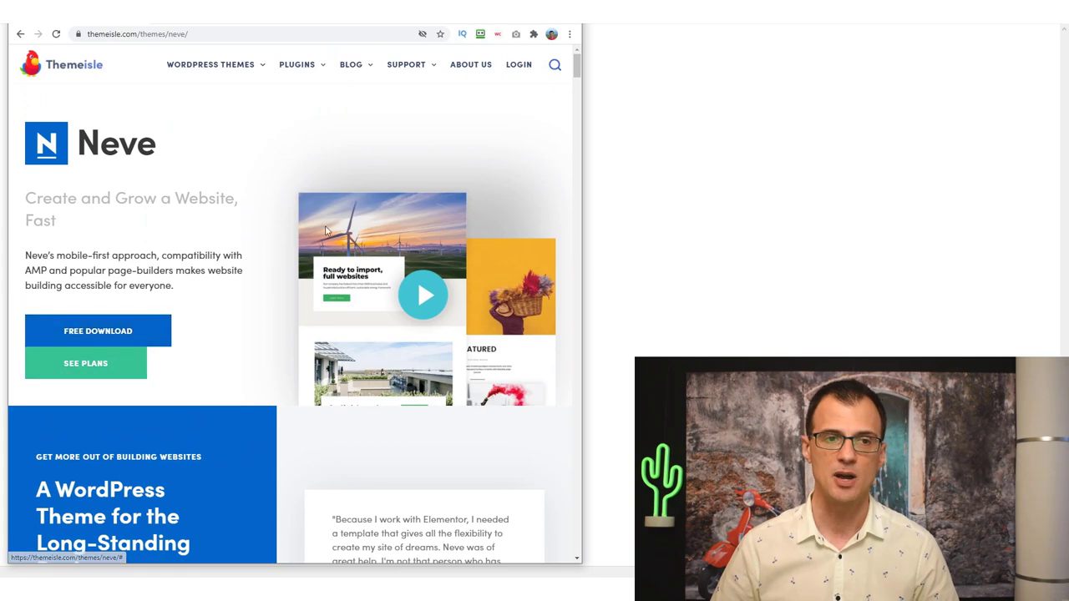
Compare the layout of the San Diego kayaking post on travelcroc.com with the Neve theme page's features.
{"action": "scroll", "coordinate": [298, 267], "scroll_direction": "down", "scroll_amount": 18}
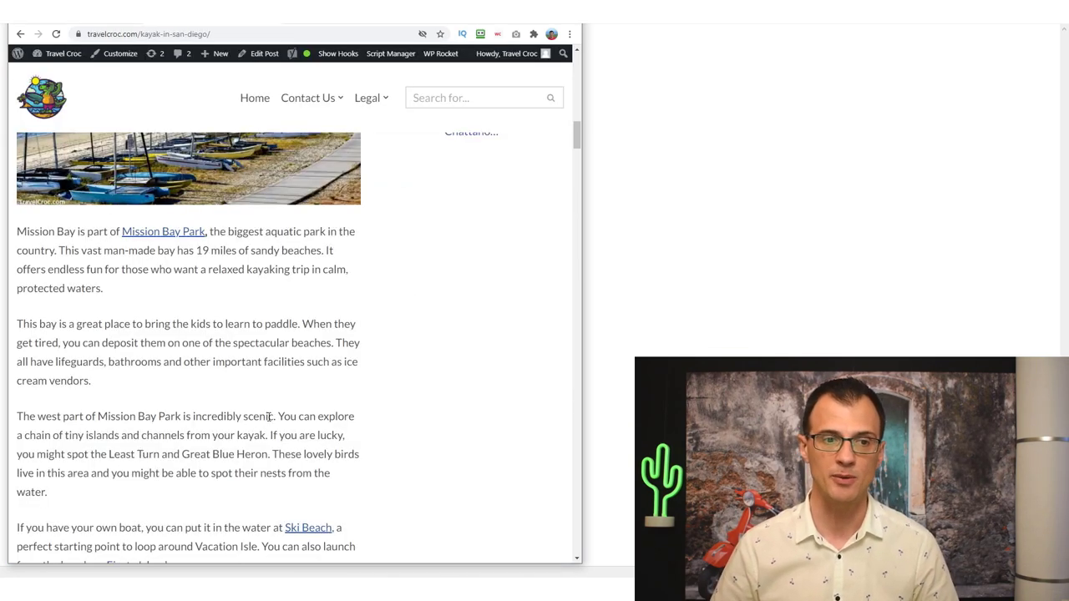
{"action": "scroll", "coordinate": [306, 358], "scroll_direction": "down", "scroll_amount": 8}
{"action": "scroll", "coordinate": [272, 357], "scroll_direction": "up", "scroll_amount": 12}
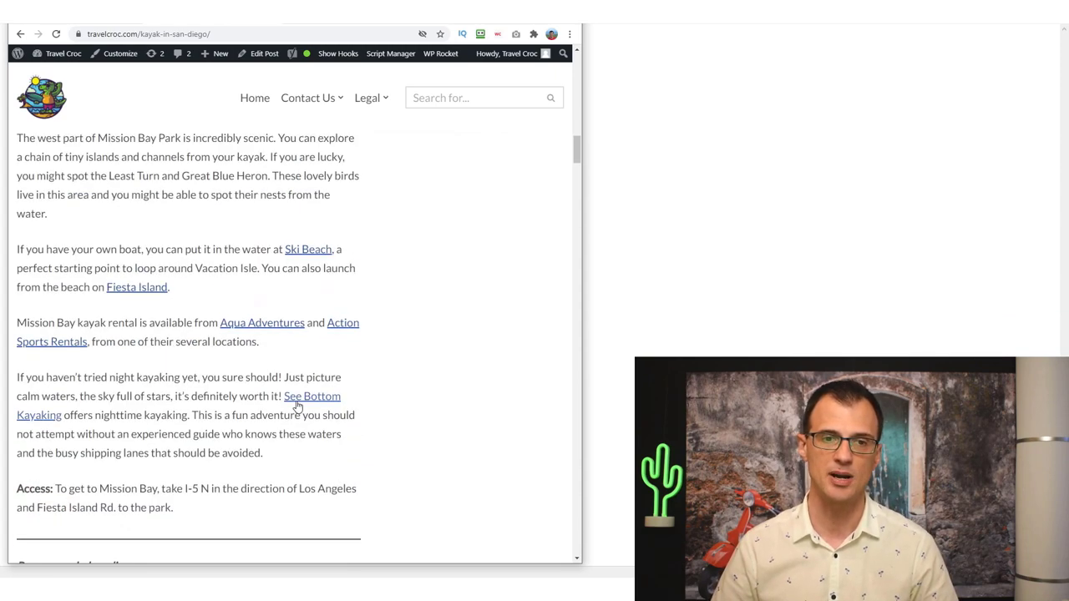
{"action": "scroll", "coordinate": [271, 386], "scroll_direction": "up", "scroll_amount": 10}
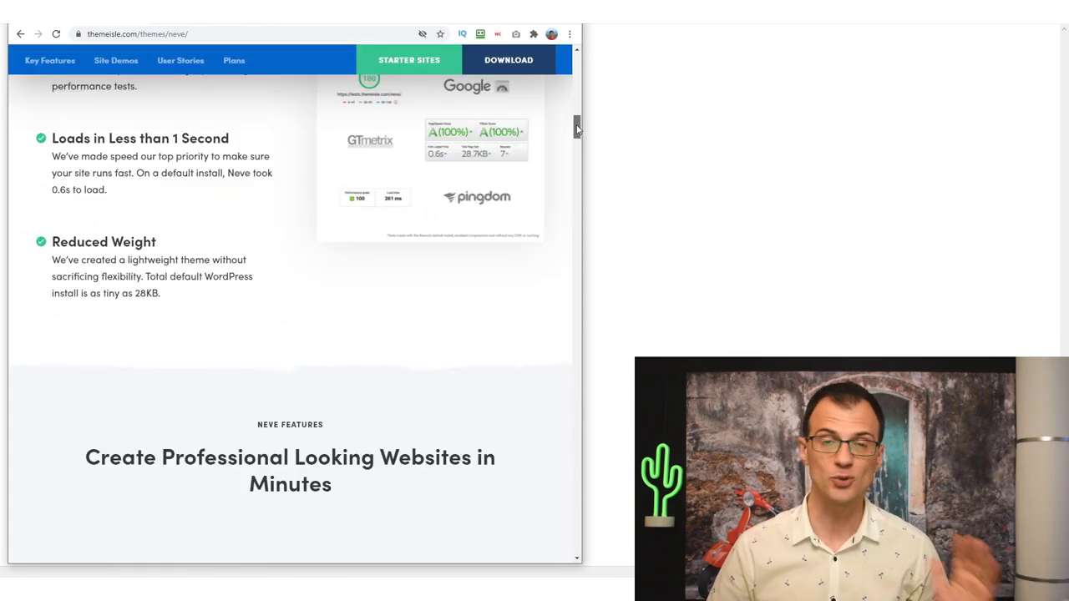
{"action": "mouse_move", "coordinate": [576, 127]}
{"action": "left_mouse_down"}
{"action": "mouse_move", "coordinate": [576, 51]}
{"action": "mouse_move", "coordinate": [575, 147]}
{"action": "left_mouse_up"}
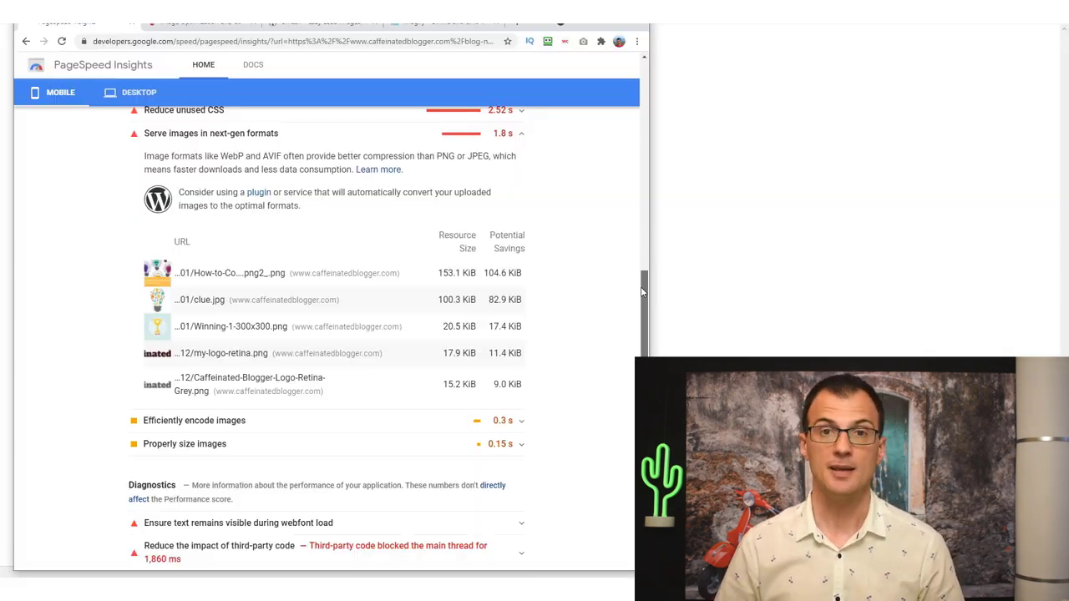
Examine the mobile PageSpeed Insights audit on serving images in next-gen formats.
{"action": "left_click_drag", "start_coordinate": [641, 292], "coordinate": [641, 293]}
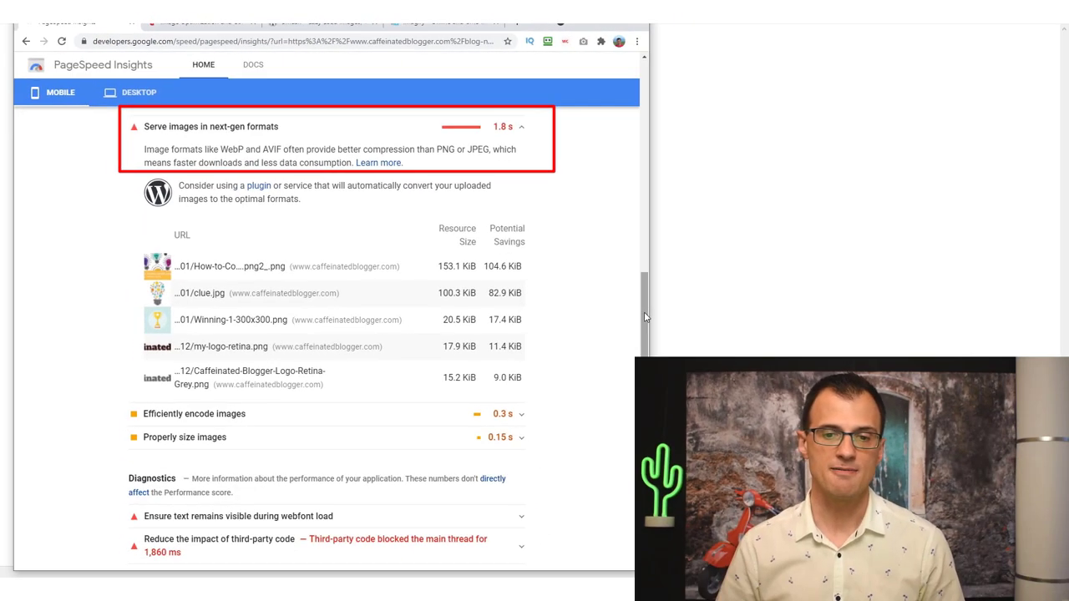
{"action": "left_click_drag", "start_coordinate": [645, 317], "coordinate": [639, 314]}
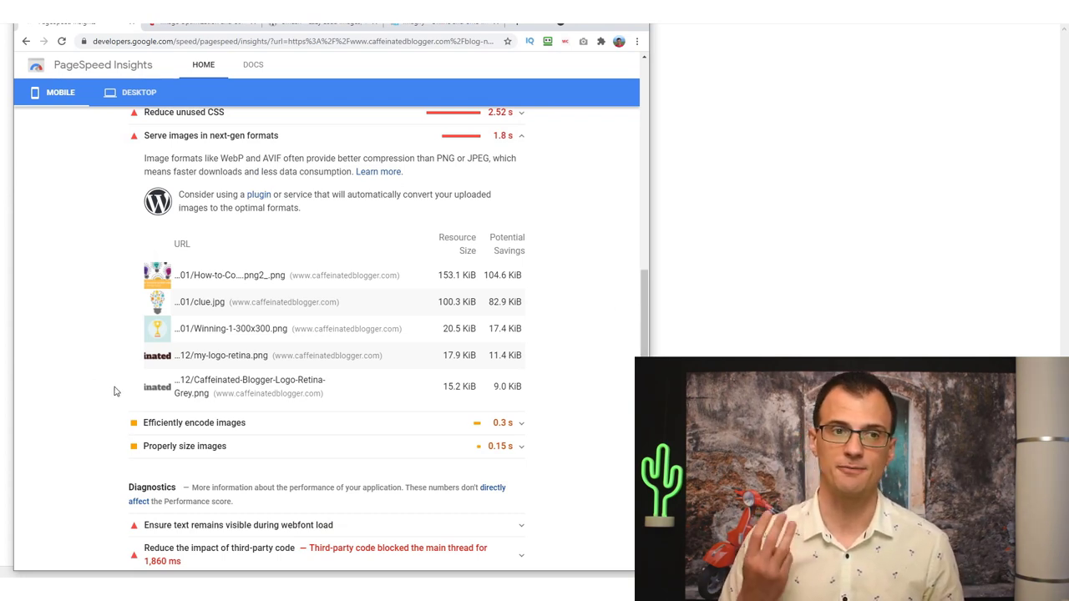
Look over the ShortPixel, Smush and Imagify pages to compare the image optimization plugins.
{"action": "left_click", "coordinate": [196, 21]}
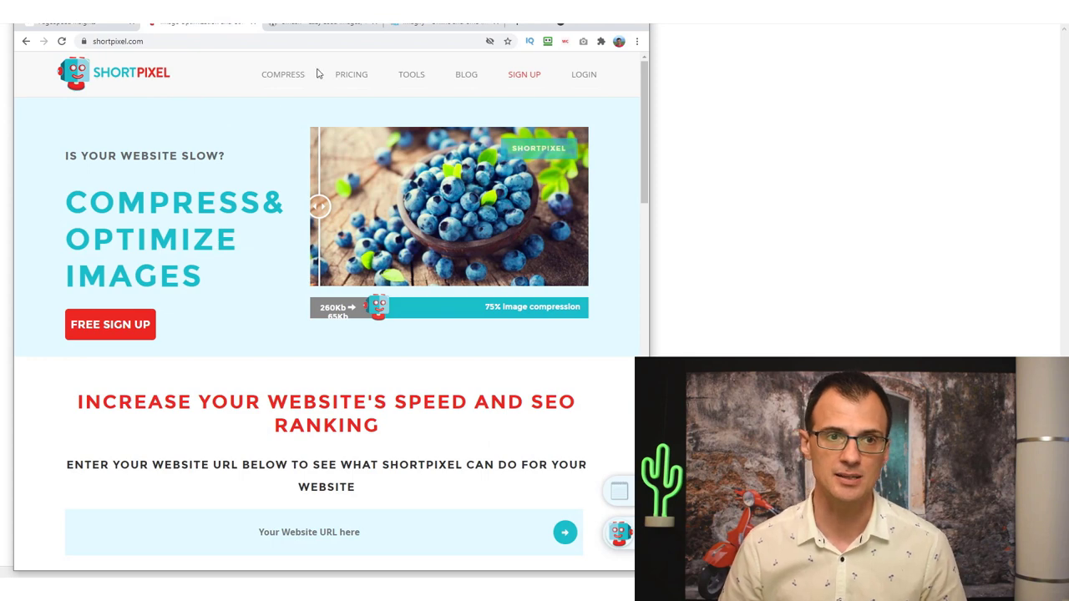
{"action": "left_click", "coordinate": [327, 23]}
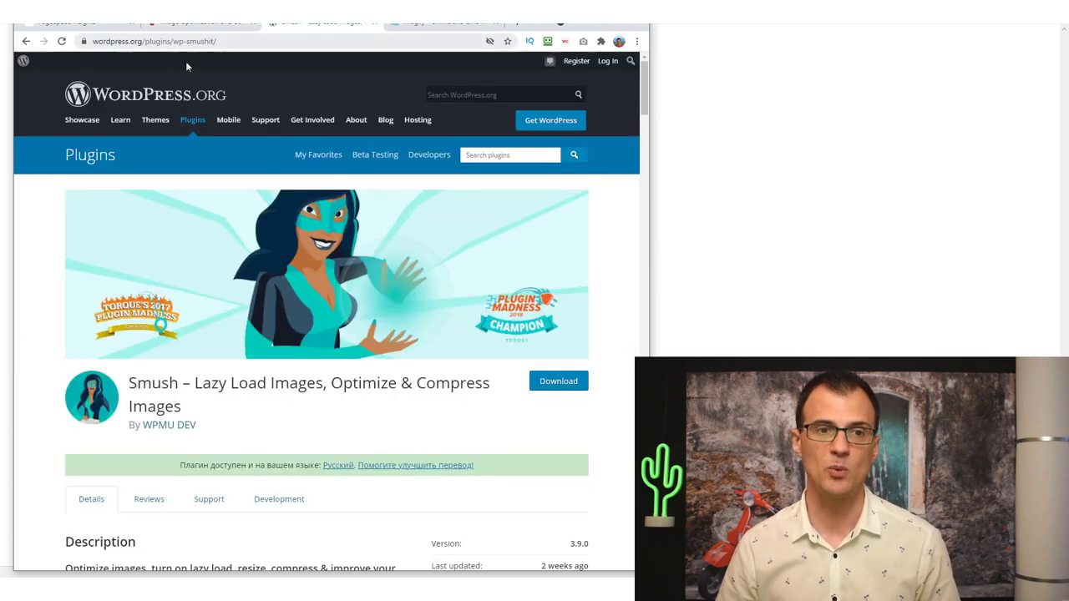
{"action": "left_click", "coordinate": [438, 22]}
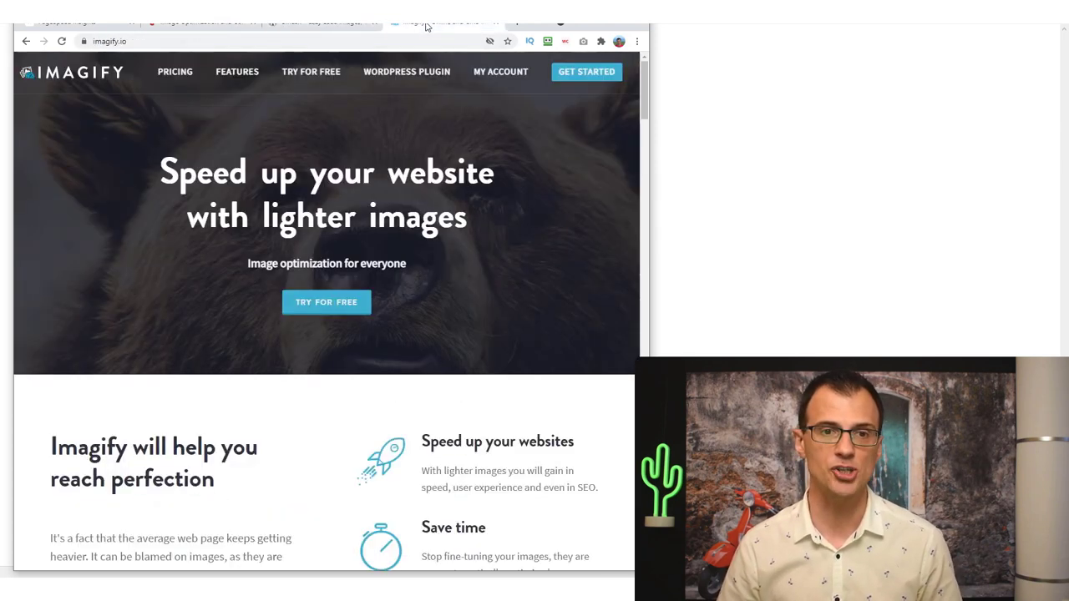
Return to the ShortPixel site and view the ShortPixel Image Optimizer pricing packages.
{"action": "left_click", "coordinate": [206, 24]}
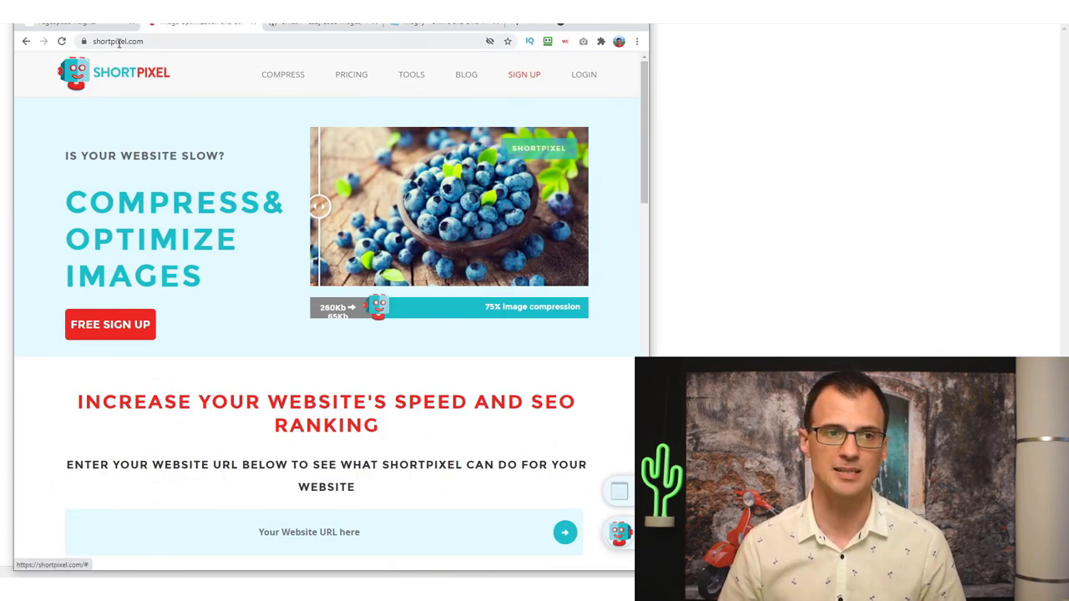
{"action": "mouse_move", "coordinate": [351, 80]}
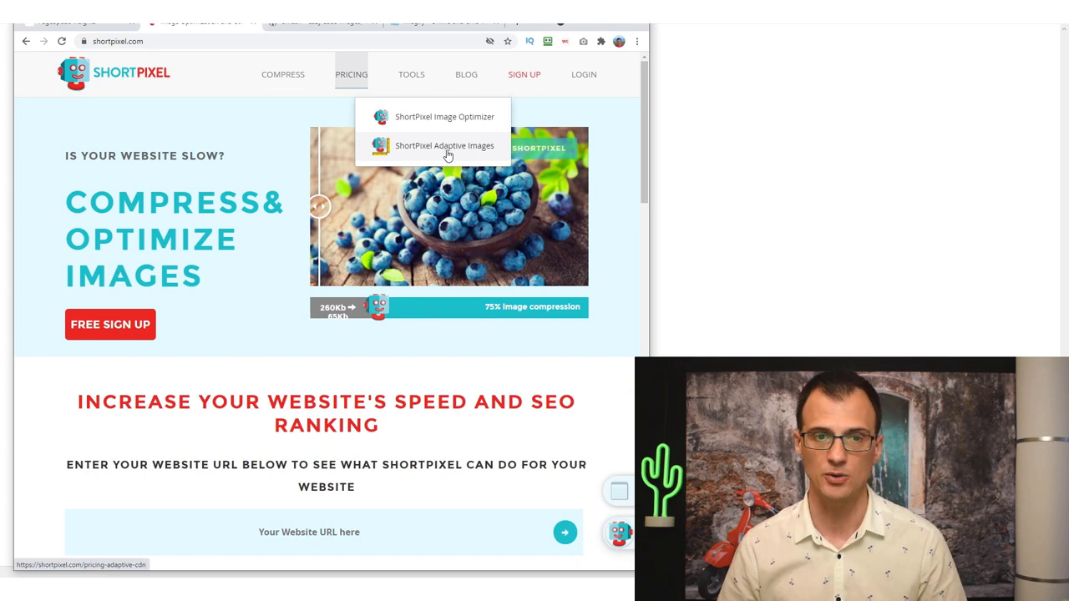
{"action": "left_click", "coordinate": [459, 116]}
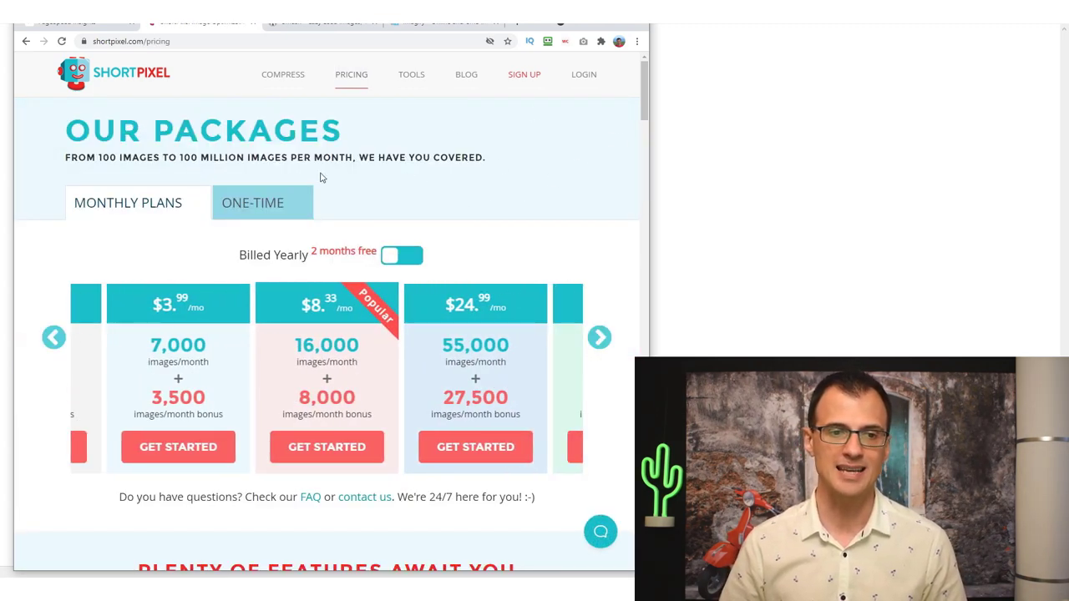
View the one-time ShortPixel packages and look over their image quotas and prices.
{"action": "left_click", "coordinate": [249, 203]}
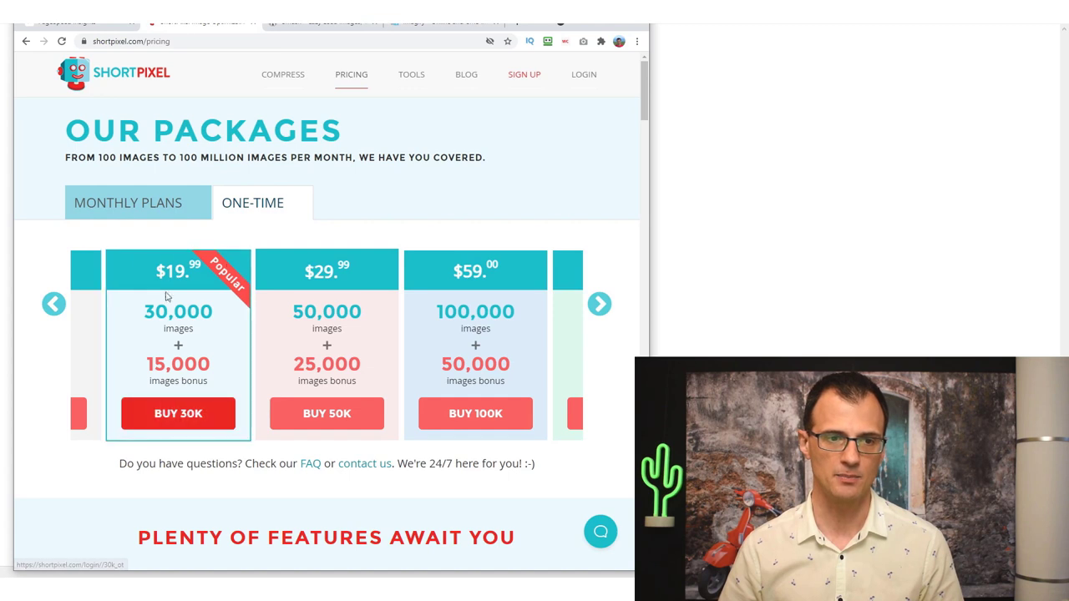
{"action": "scroll", "coordinate": [189, 174], "scroll_direction": "down", "scroll_amount": 1}
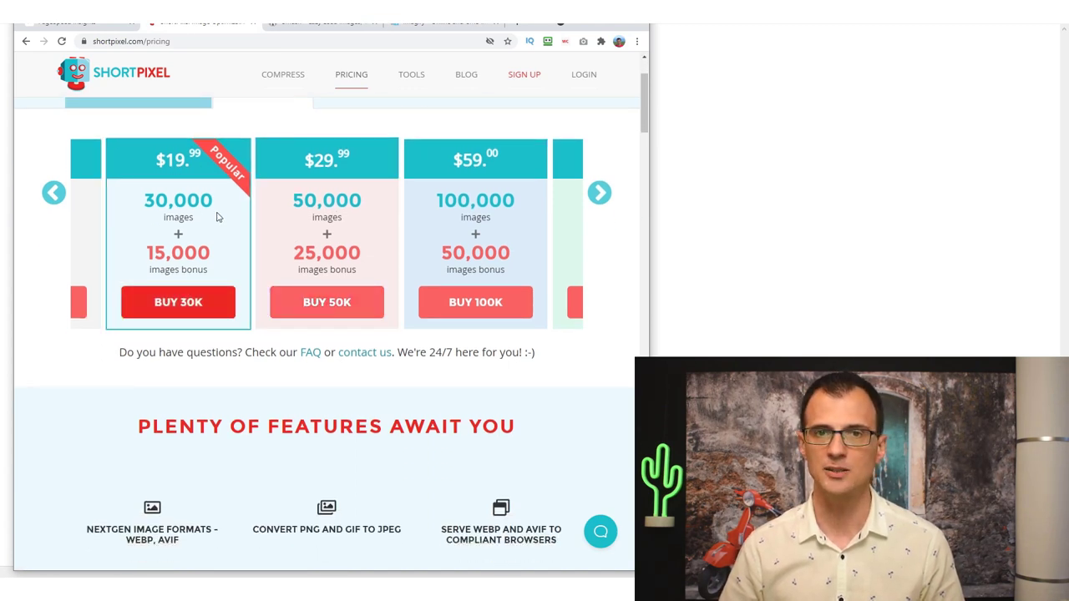
{"action": "scroll", "coordinate": [217, 214], "scroll_direction": "up", "scroll_amount": 1}
{"action": "scroll", "coordinate": [206, 264], "scroll_direction": "up", "scroll_amount": 1}
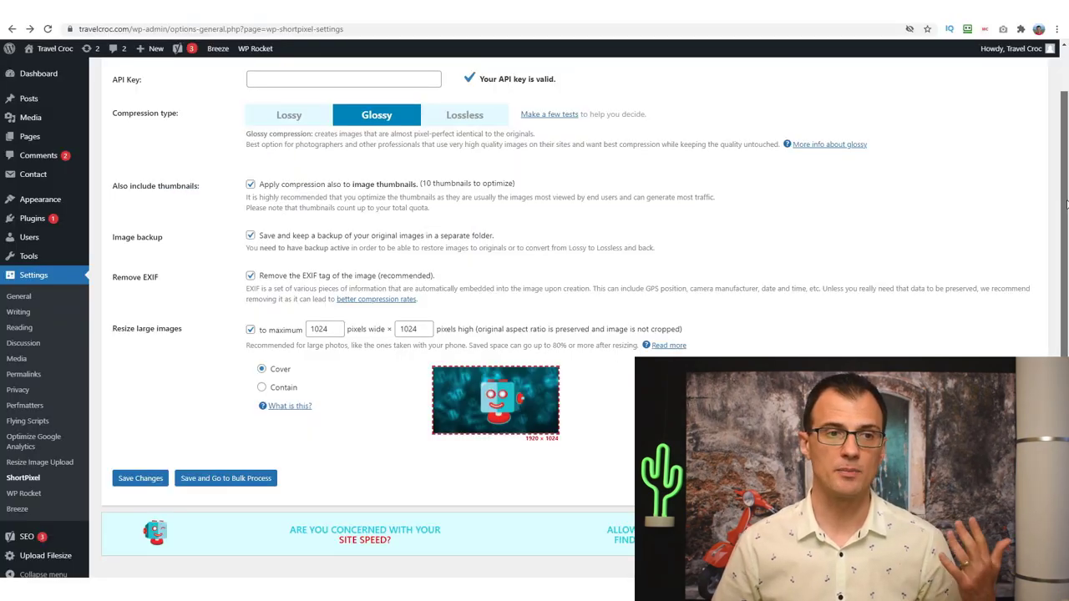
Review the ShortPixel plugin's general compression, backup and resize settings in WordPress, and look through its advanced settings.
{"action": "mouse_move", "coordinate": [1066, 203]}
{"action": "left_mouse_down"}
{"action": "mouse_move", "coordinate": [1066, 161]}
{"action": "mouse_move", "coordinate": [1064, 192]}
{"action": "left_mouse_up"}
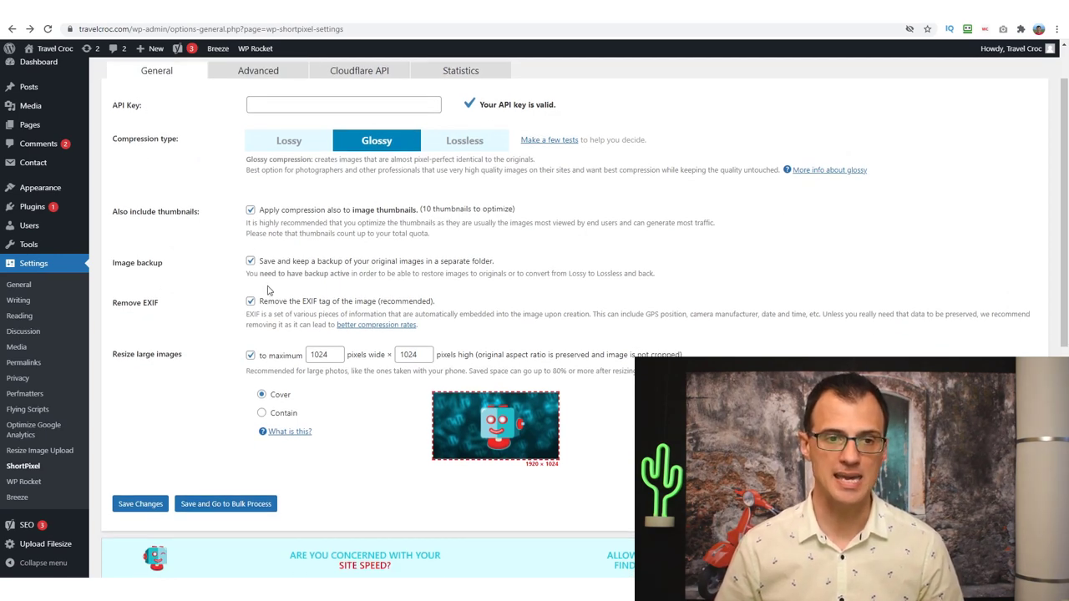
{"action": "scroll", "coordinate": [164, 356], "scroll_direction": "down", "scroll_amount": 1}
{"action": "scroll", "coordinate": [164, 275], "scroll_direction": "down", "scroll_amount": 1}
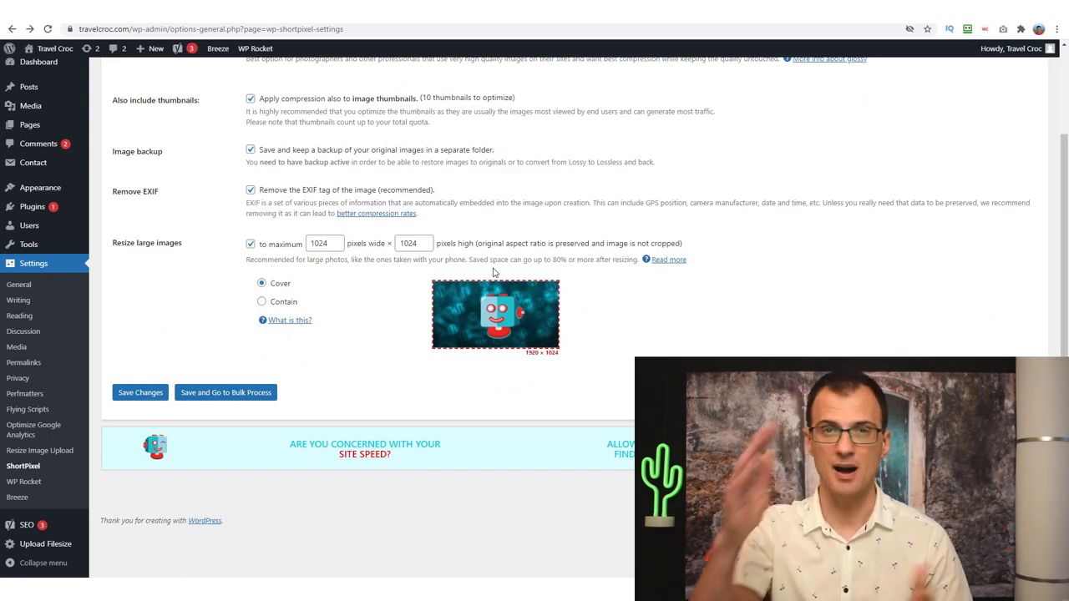
{"action": "scroll", "coordinate": [743, 220], "scroll_direction": "up", "scroll_amount": 2}
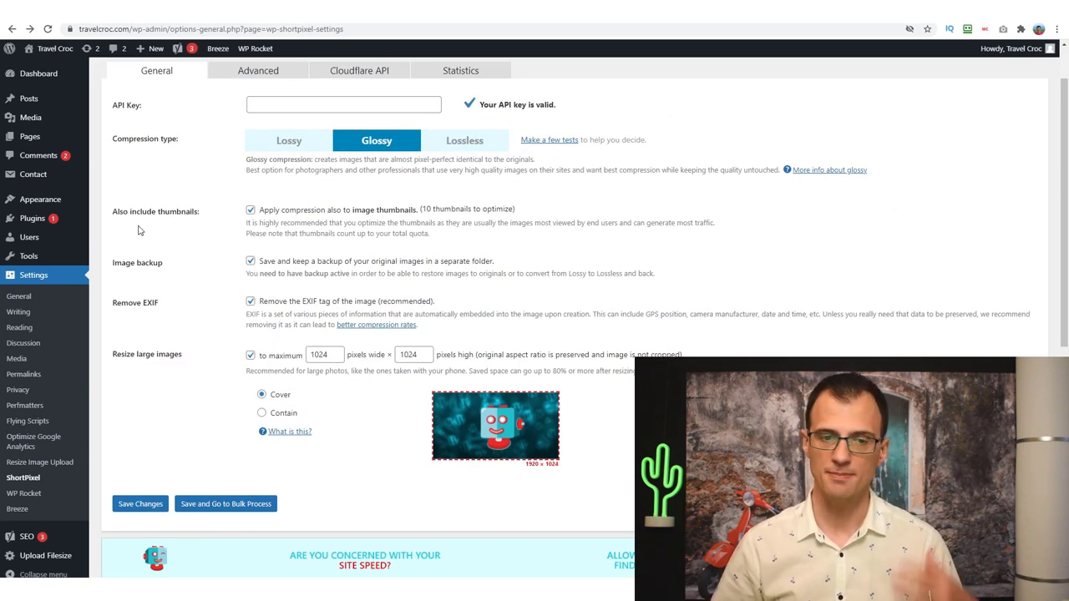
{"action": "left_click", "coordinate": [257, 72]}
{"action": "left_click_drag", "start_coordinate": [1066, 194], "coordinate": [1058, 319]}
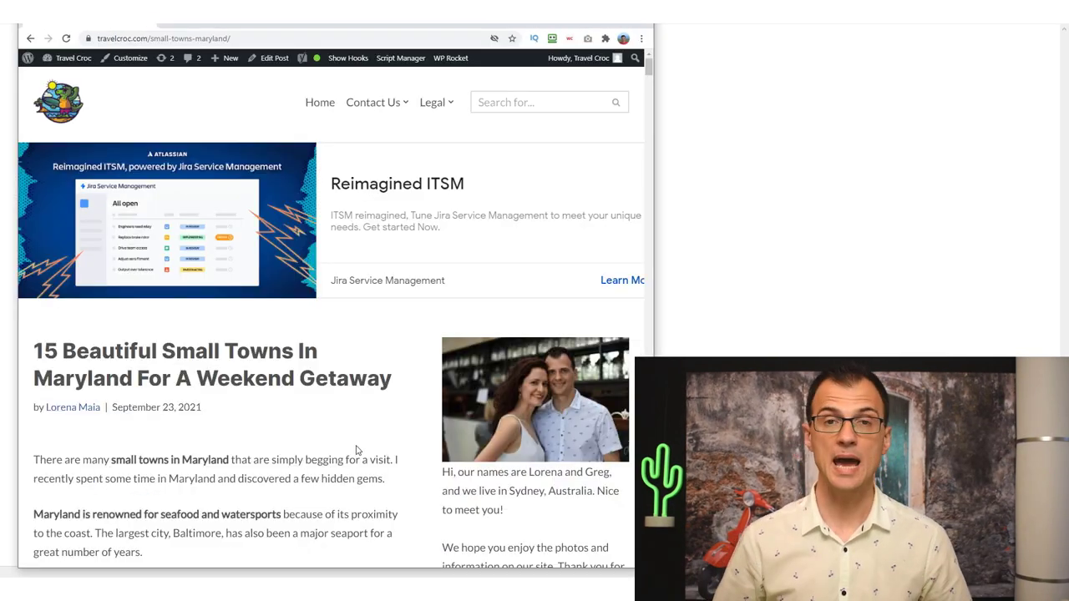
Open the Baltimore skyline image from the Maryland small towns post in a new browser tab and check the file extension in its address.
{"action": "scroll", "coordinate": [357, 449], "scroll_direction": "down", "scroll_amount": 3}
{"action": "scroll", "coordinate": [308, 286], "scroll_direction": "down", "scroll_amount": 2}
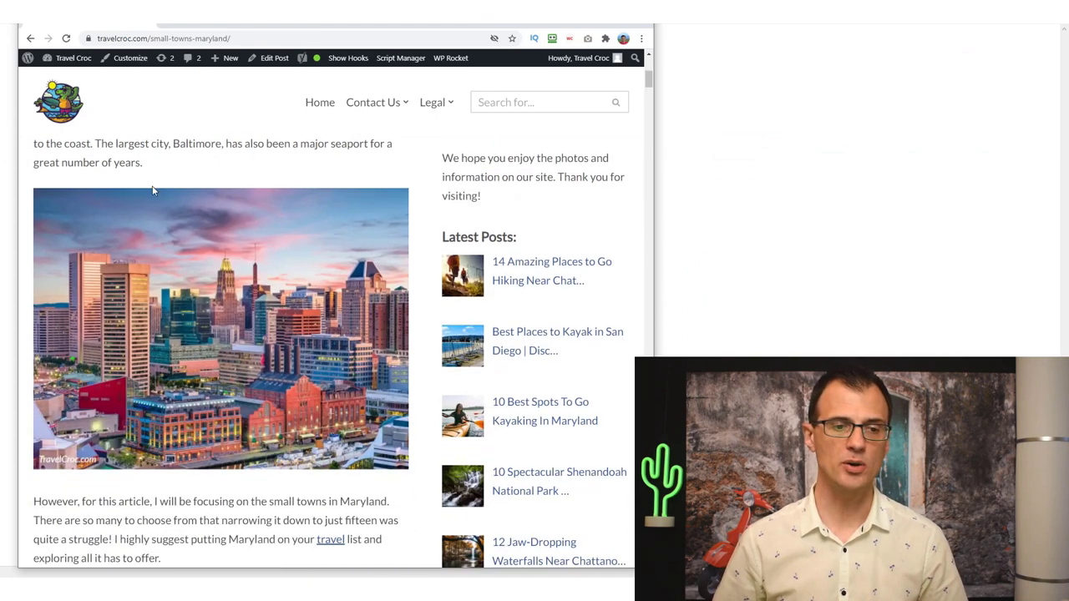
{"action": "scroll", "coordinate": [245, 179], "scroll_direction": "down", "scroll_amount": 7}
{"action": "scroll", "coordinate": [200, 251], "scroll_direction": "down", "scroll_amount": 3}
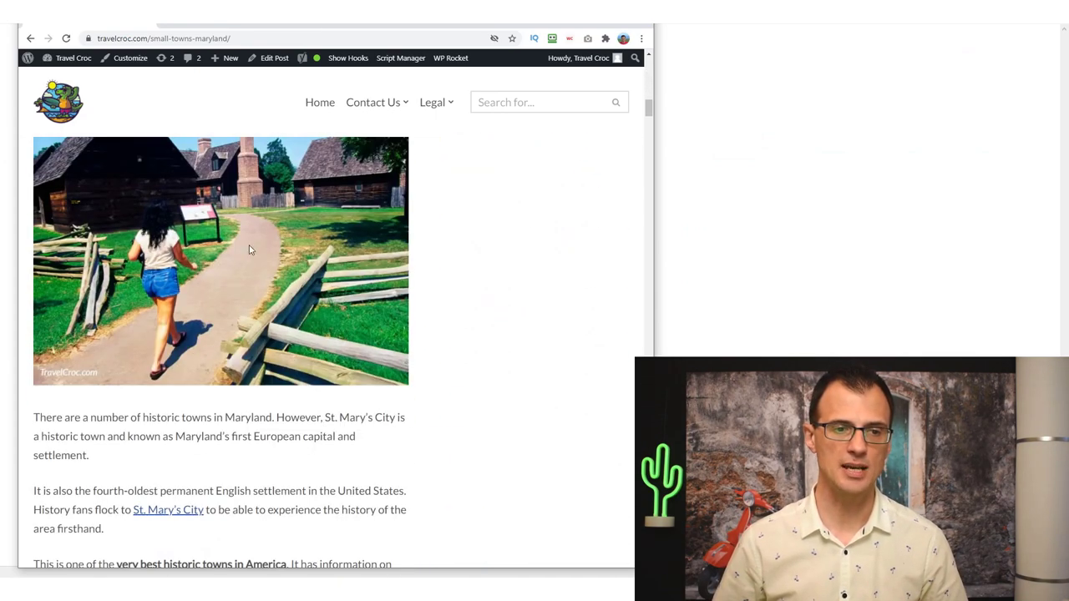
{"action": "scroll", "coordinate": [217, 234], "scroll_direction": "up", "scroll_amount": 4}
{"action": "scroll", "coordinate": [259, 263], "scroll_direction": "up", "scroll_amount": 6}
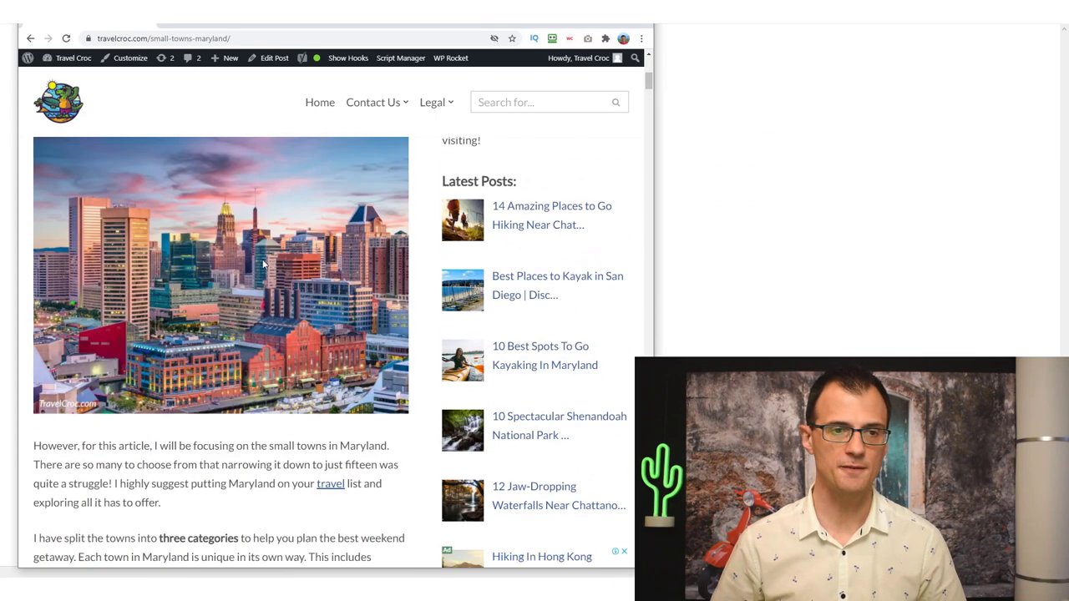
{"action": "right_click", "coordinate": [155, 199]}
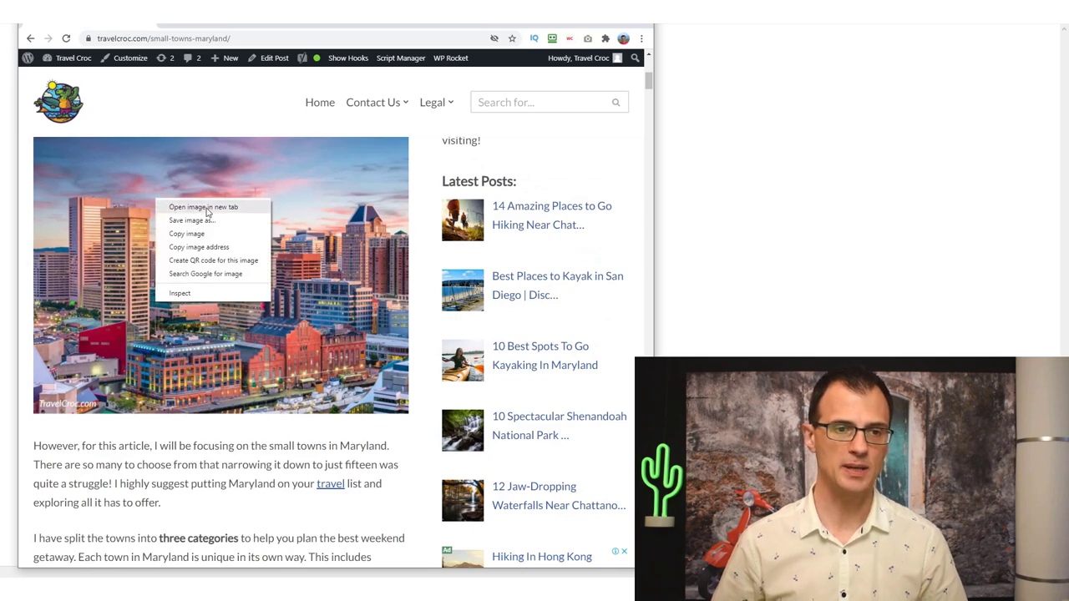
{"action": "left_click", "coordinate": [205, 208]}
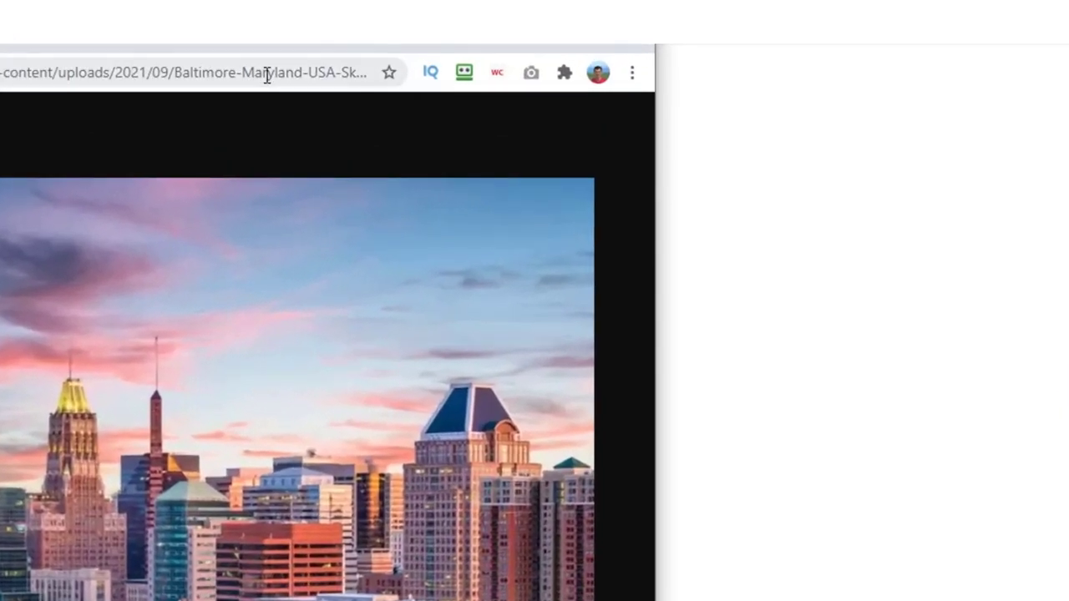
{"action": "double_click", "coordinate": [579, 33]}
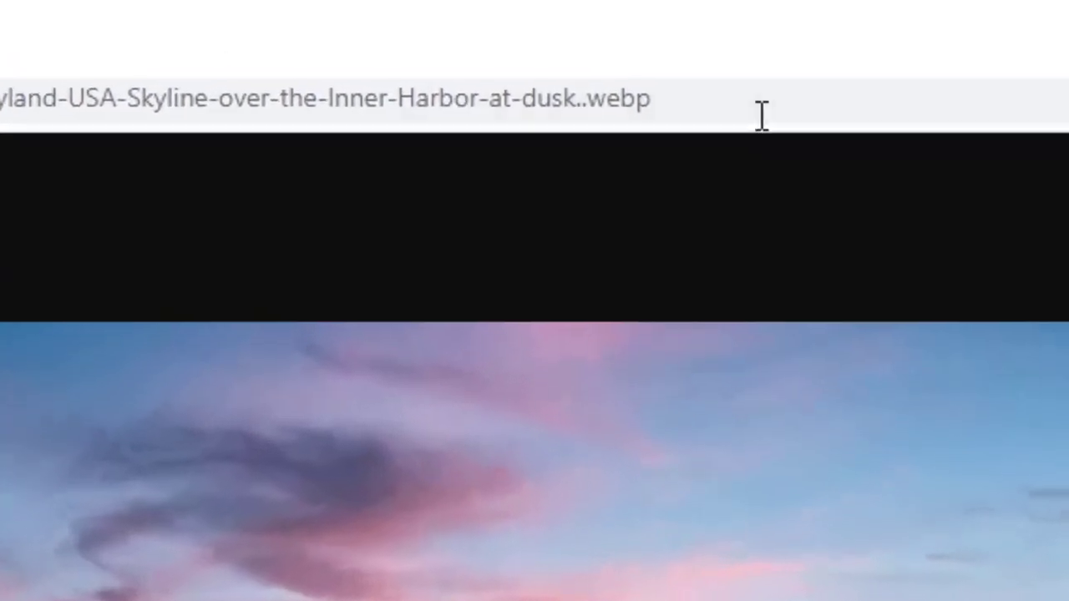
{"action": "left_click", "coordinate": [776, 109]}
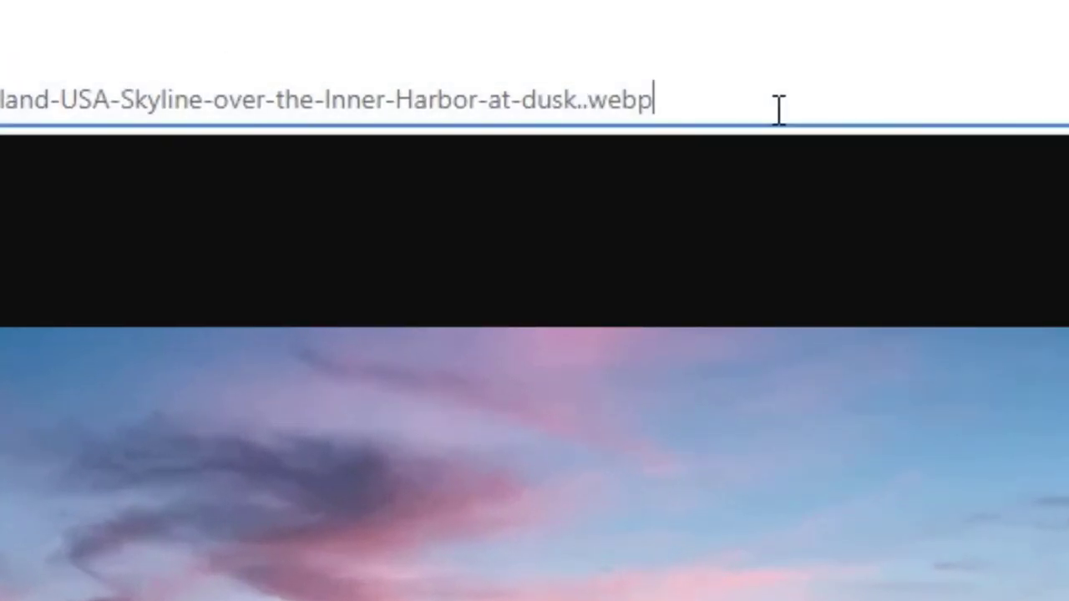
{"action": "left_click_drag", "start_coordinate": [655, 112], "coordinate": [594, 130]}
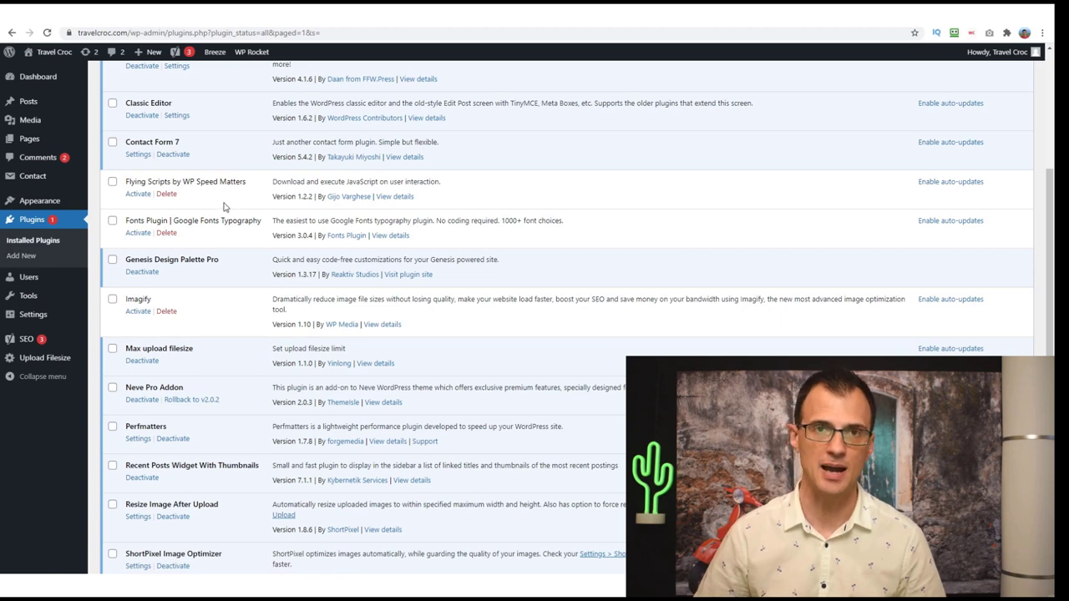
Switch to the mobile PageSpeed report for the Chillicothe post and examine the script sources under the Reduce unused JavaScript audit.
{"action": "key", "text": "alt+Tab"}
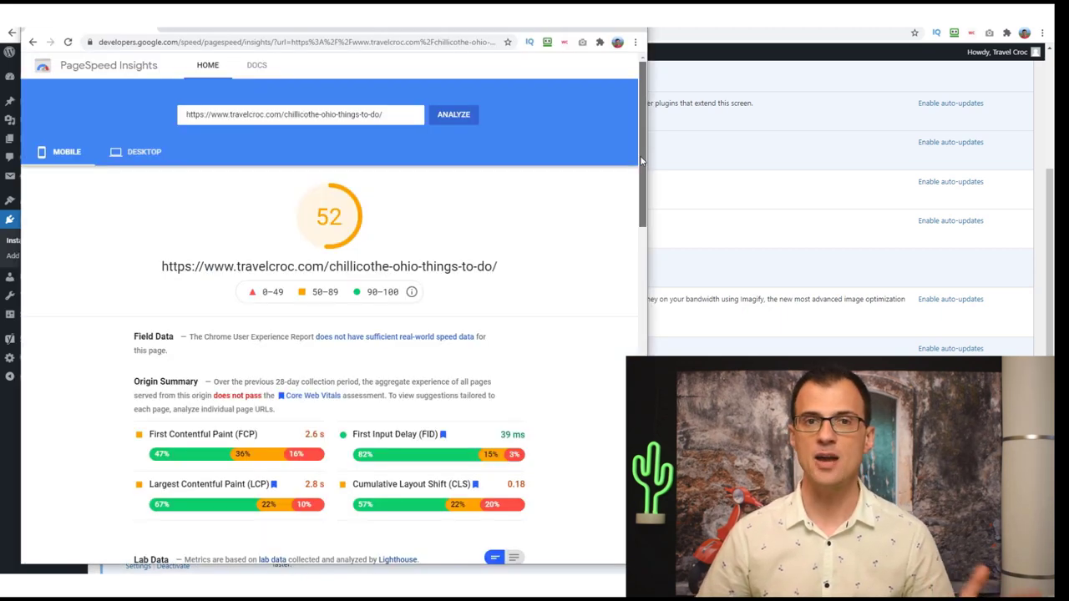
{"action": "left_click_drag", "start_coordinate": [641, 160], "coordinate": [623, 360]}
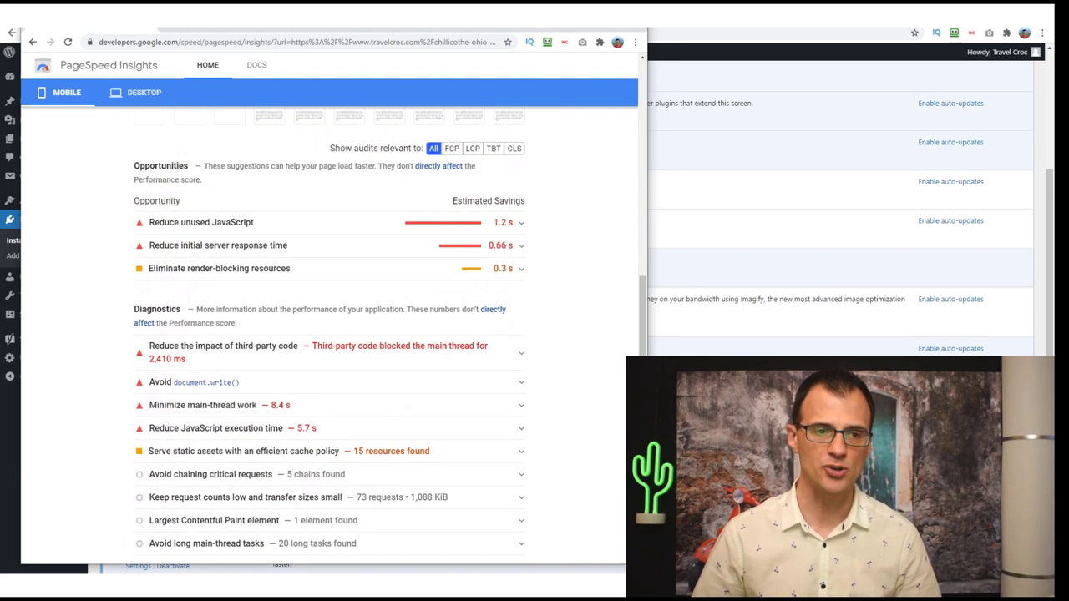
{"action": "left_click", "coordinate": [200, 224]}
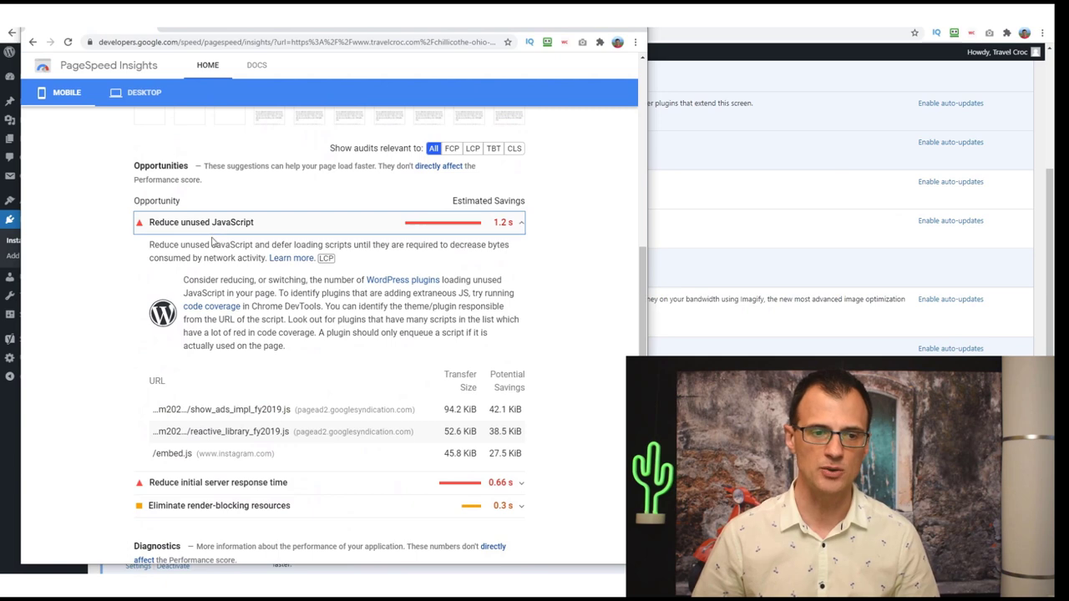
{"action": "scroll", "coordinate": [64, 267], "scroll_direction": "down", "scroll_amount": 2}
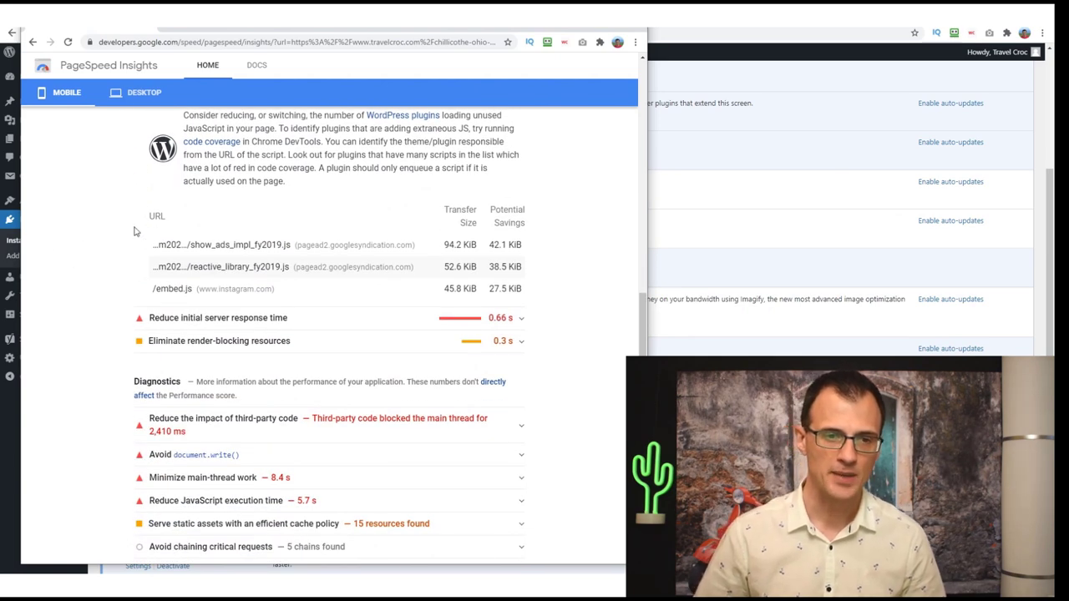
{"action": "scroll", "coordinate": [167, 199], "scroll_direction": "up", "scroll_amount": 1}
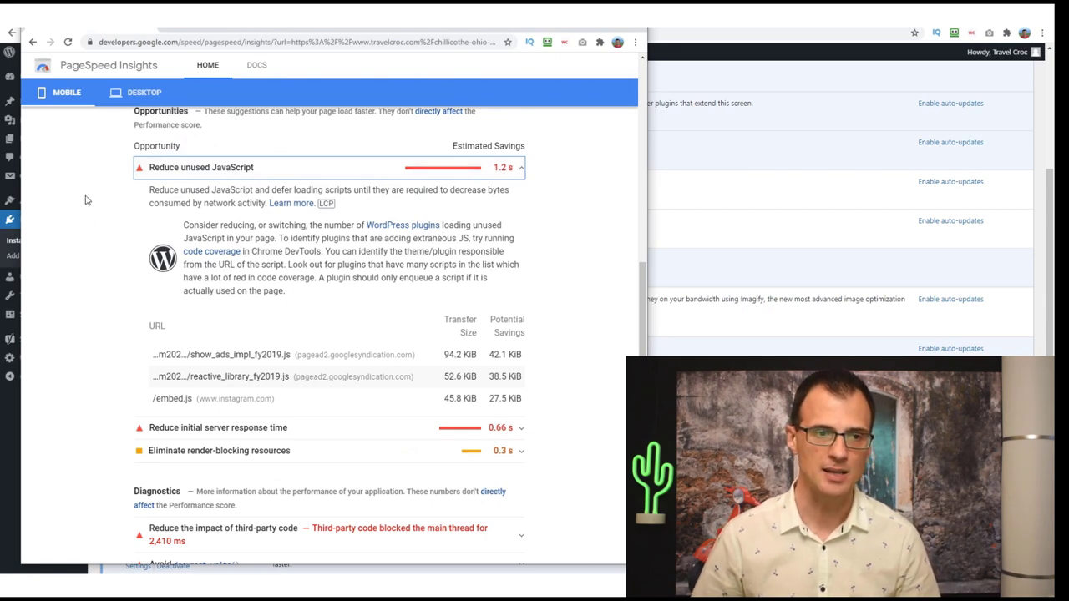
{"action": "scroll", "coordinate": [326, 235], "scroll_direction": "down", "scroll_amount": 1}
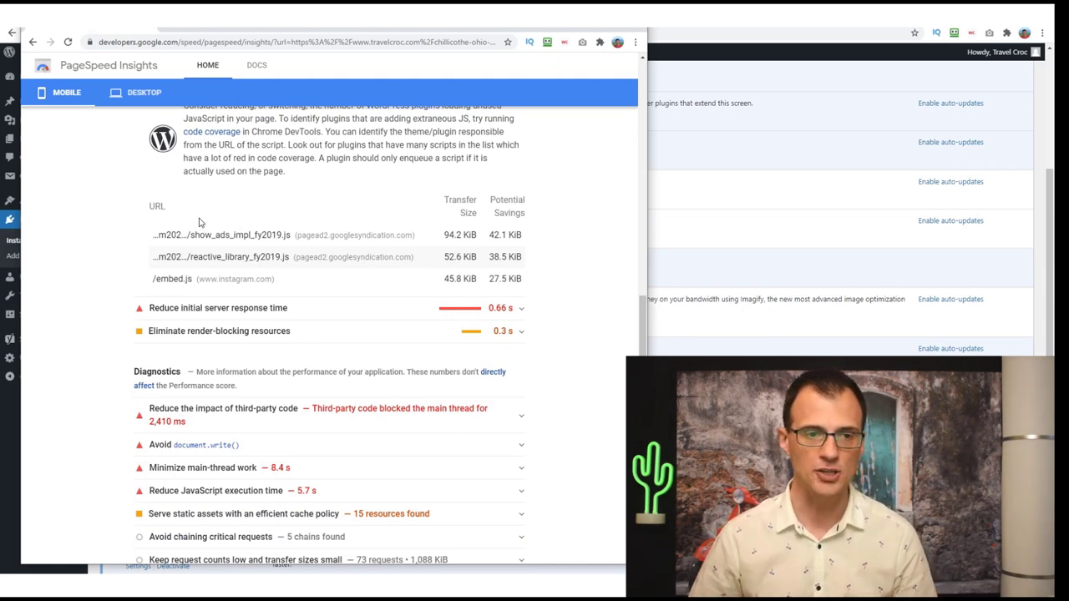
{"action": "double_click", "coordinate": [384, 238]}
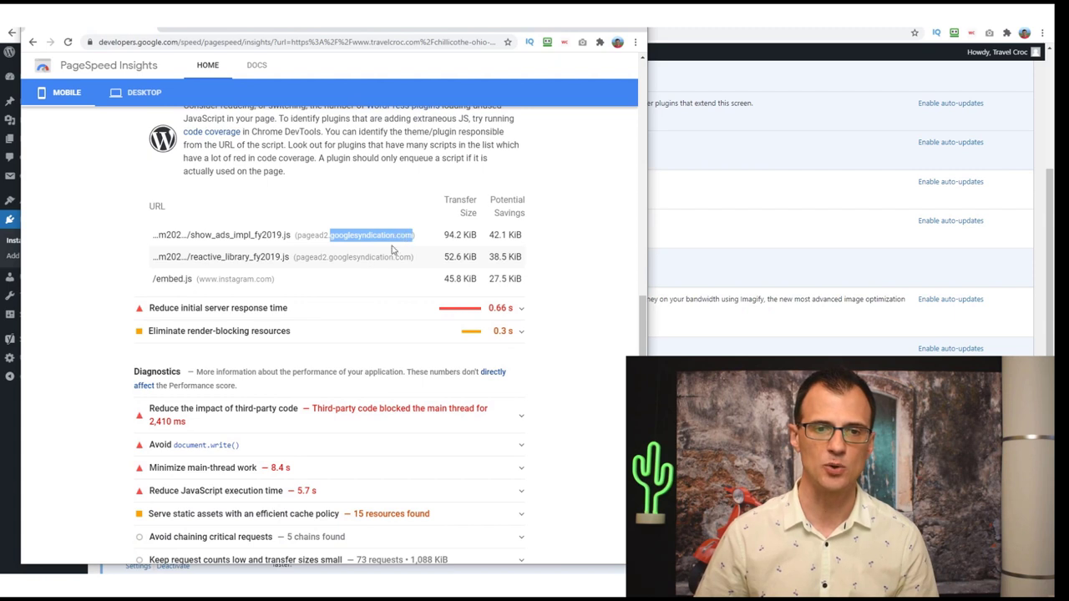
{"action": "double_click", "coordinate": [403, 257]}
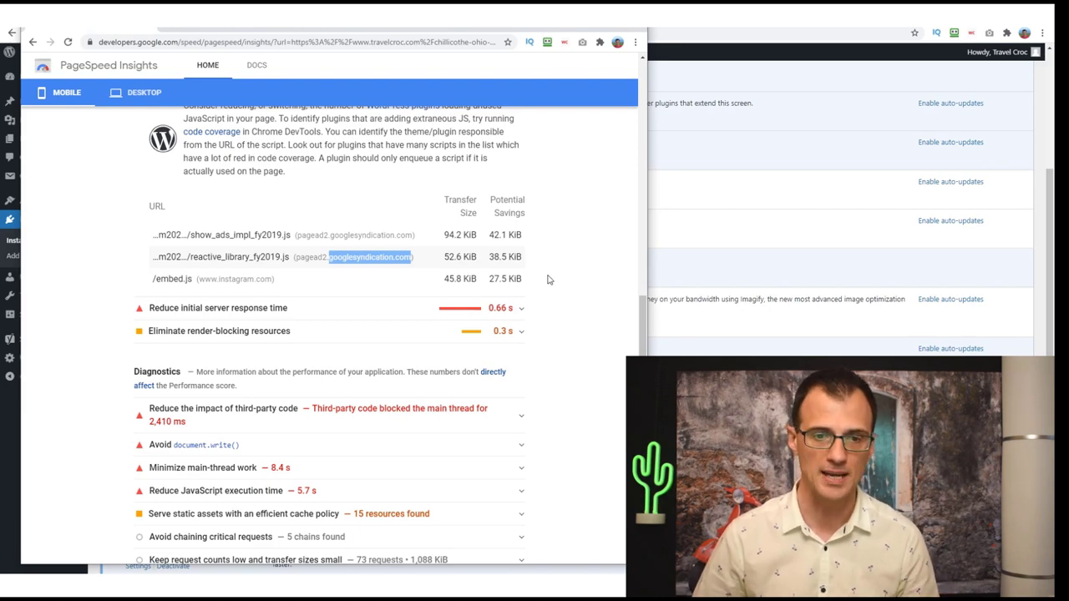
Examine the third-party providers listed in the Reduce the impact of third-party code diagnostic, and collapse it again.
{"action": "scroll", "coordinate": [597, 242], "scroll_direction": "down", "scroll_amount": 4}
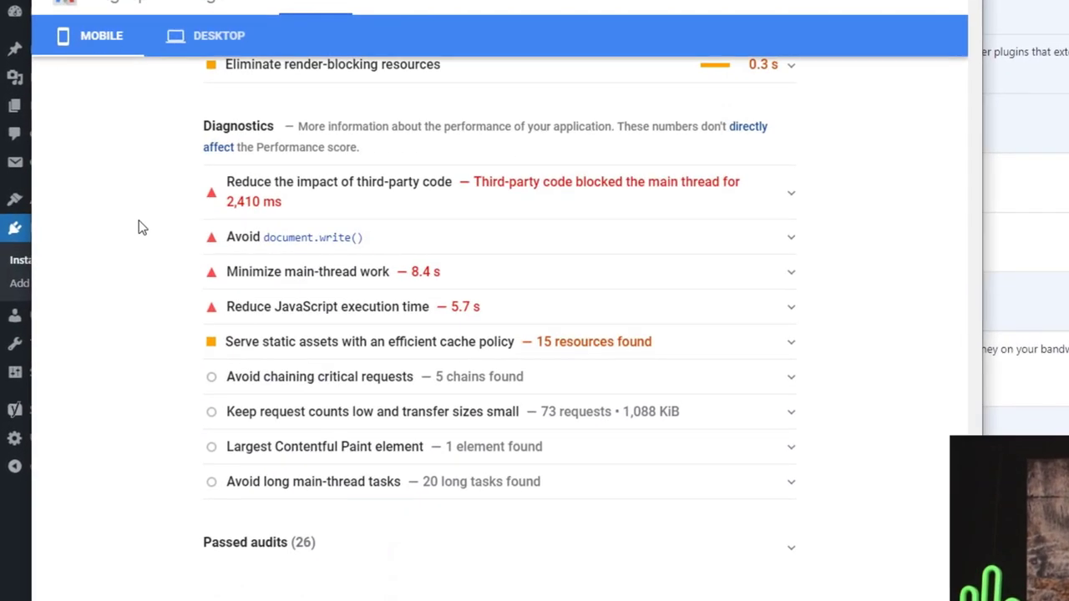
{"action": "scroll", "coordinate": [142, 227], "scroll_direction": "down", "scroll_amount": 1}
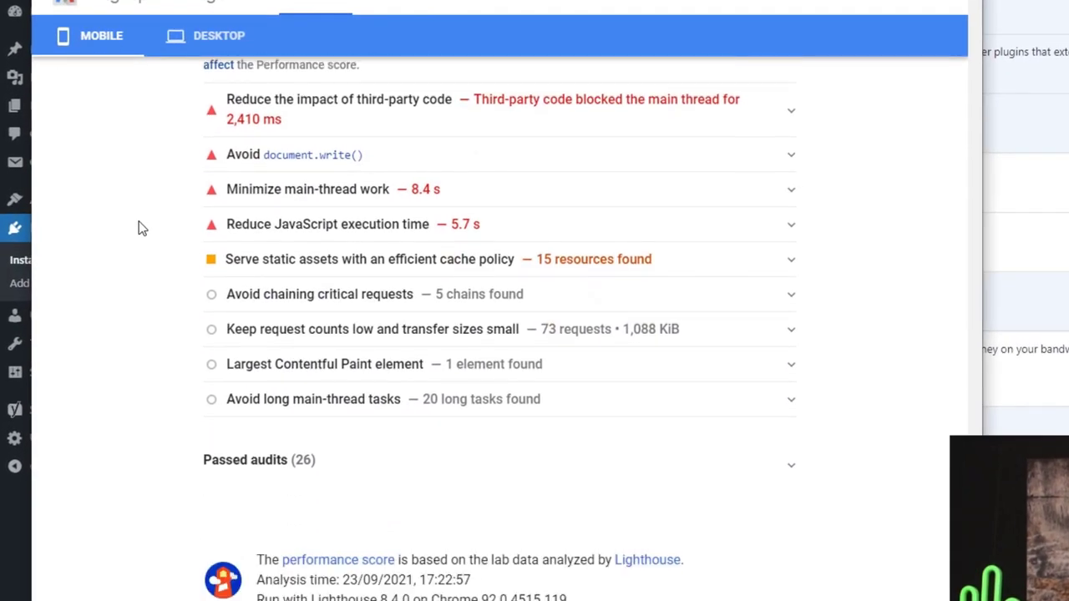
{"action": "left_click", "coordinate": [353, 113]}
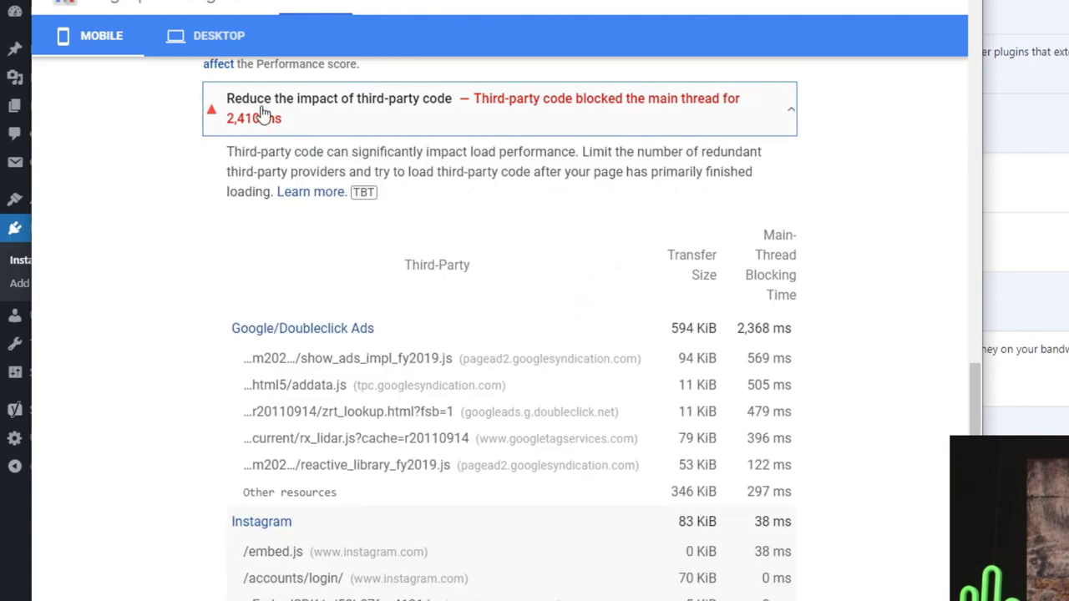
{"action": "scroll", "coordinate": [292, 192], "scroll_direction": "down", "scroll_amount": 2}
{"action": "scroll", "coordinate": [355, 198], "scroll_direction": "down", "scroll_amount": 1}
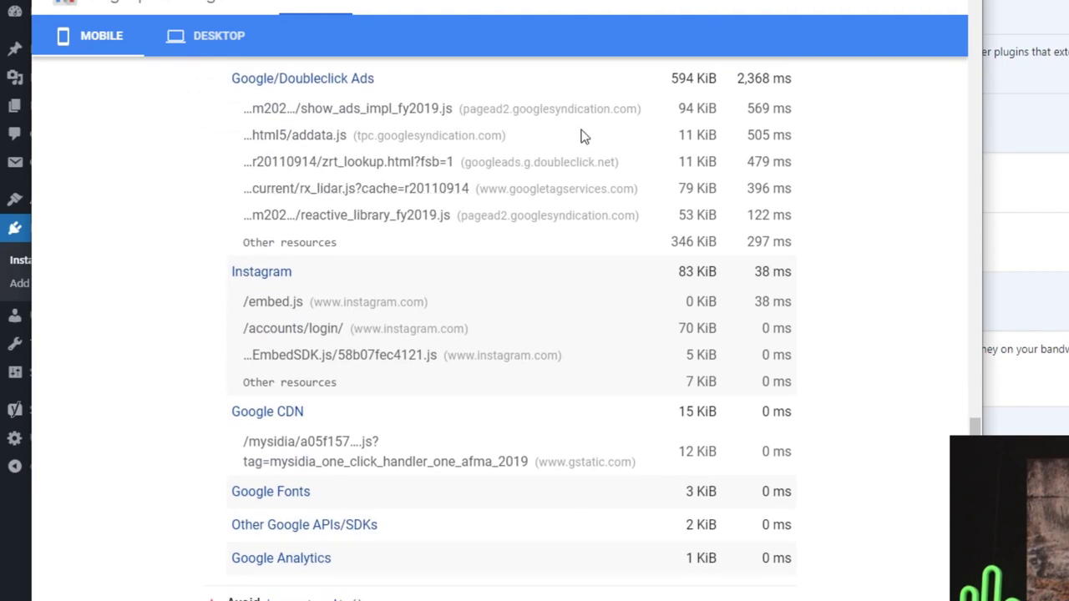
{"action": "scroll", "coordinate": [190, 218], "scroll_direction": "up", "scroll_amount": 4}
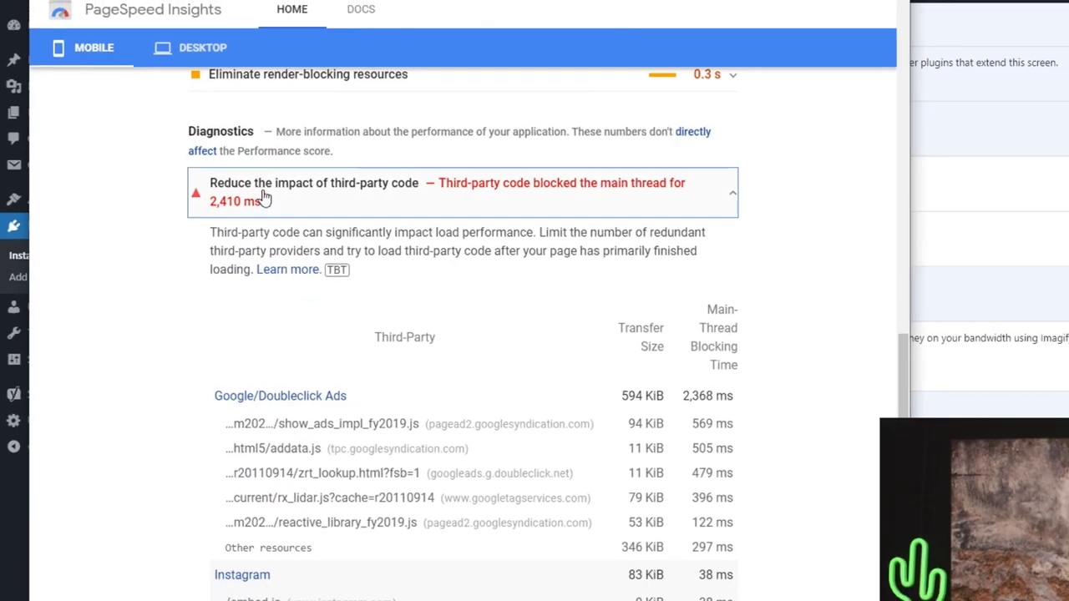
{"action": "left_click", "coordinate": [263, 197]}
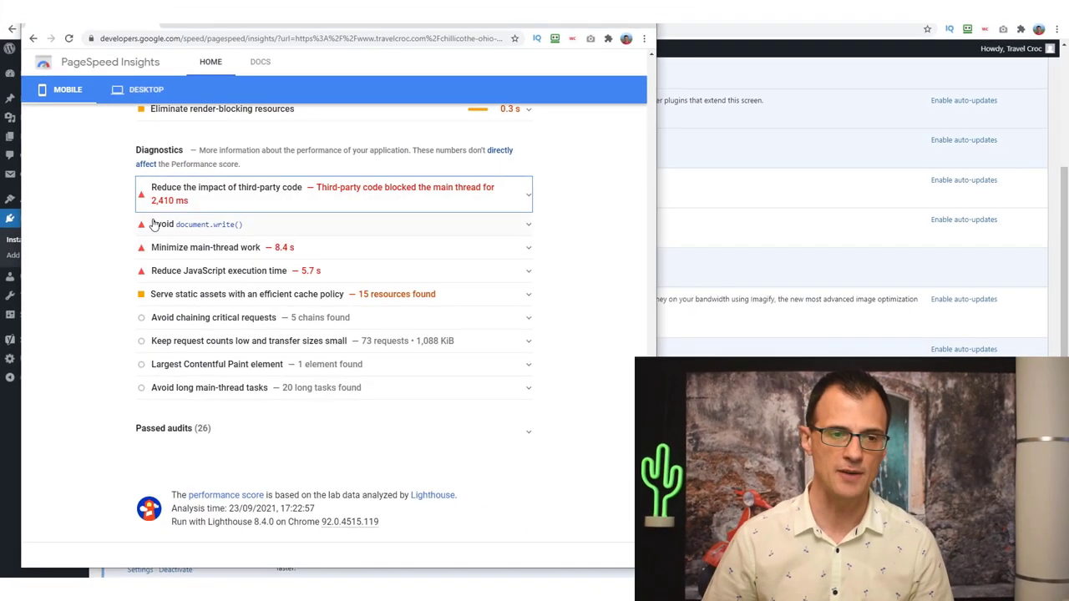
Expand the Minimize main-thread work diagnostic to read its time breakdown by category, and collapse it again.
{"action": "scroll", "coordinate": [267, 200], "scroll_direction": "down", "scroll_amount": 1}
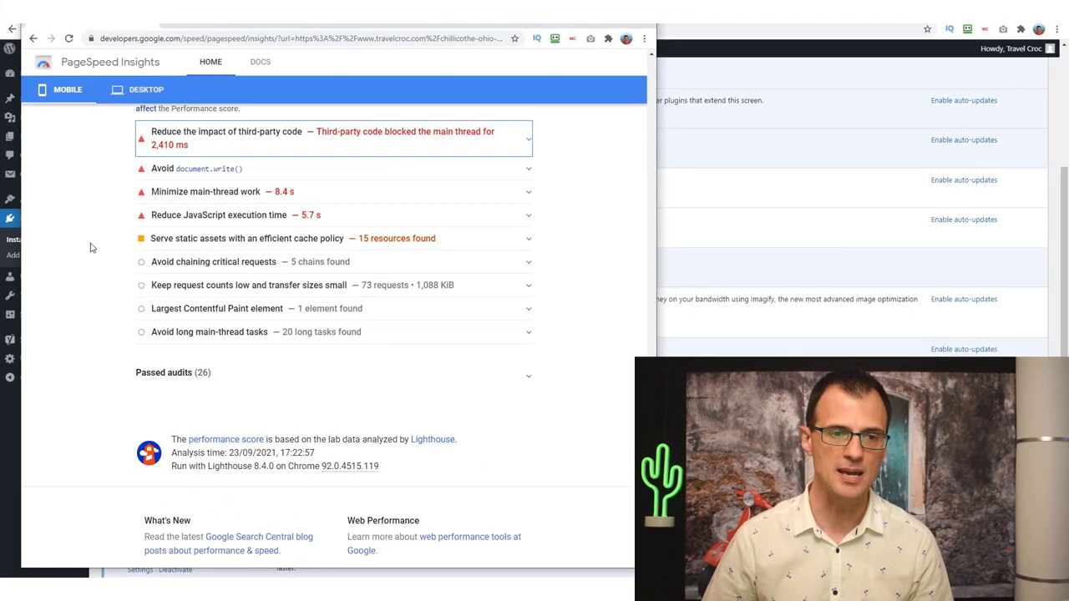
{"action": "left_click", "coordinate": [222, 194]}
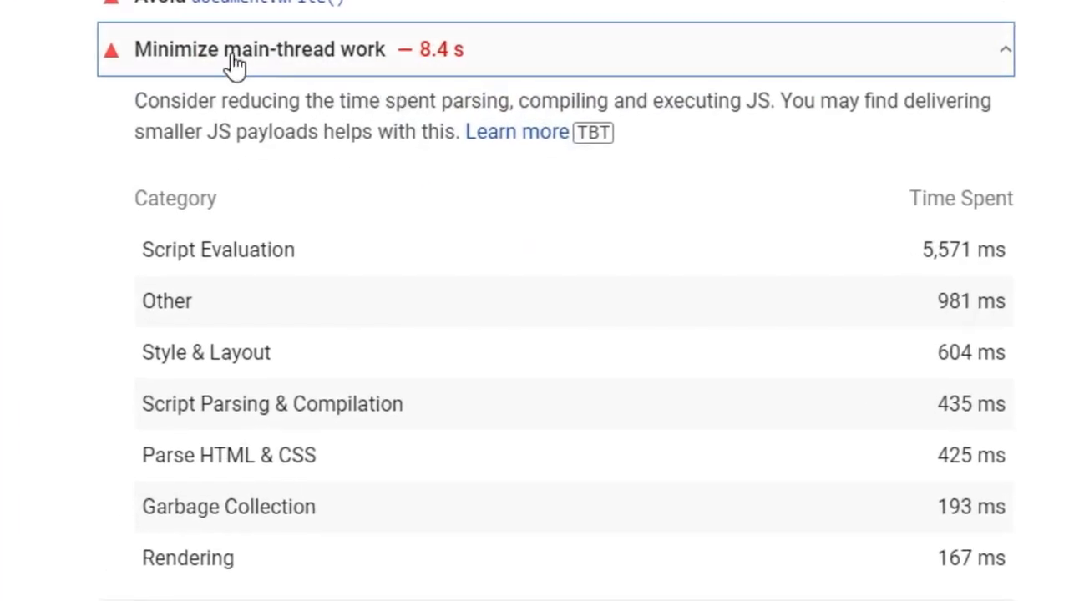
{"action": "left_click", "coordinate": [197, 194]}
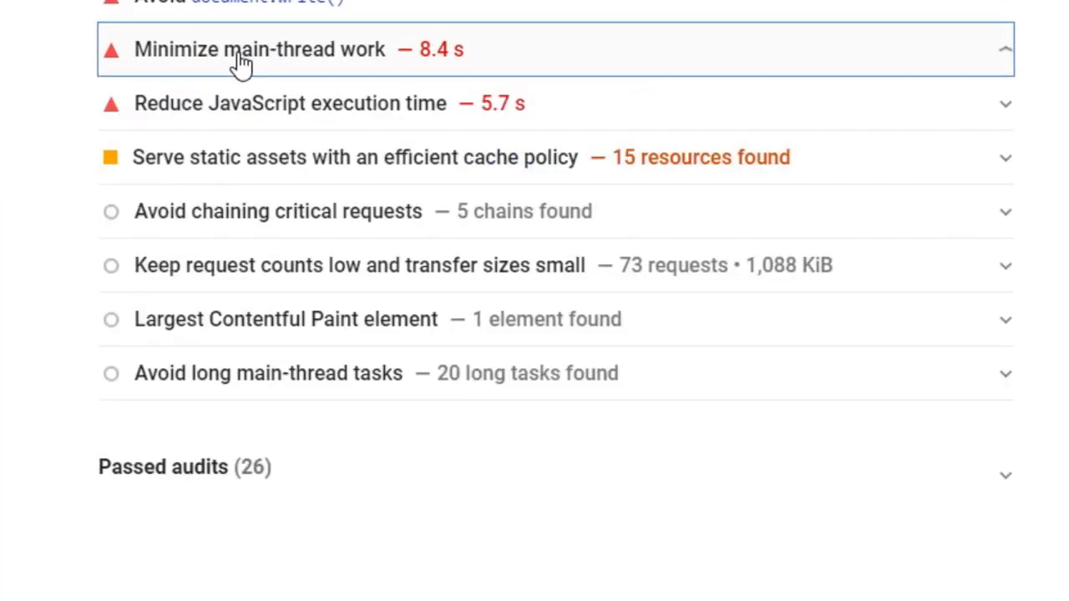
Return to the installed WordPress plugins and activate Flying Scripts by WP Speed Matters.
{"action": "scroll", "coordinate": [217, 209], "scroll_direction": "up", "scroll_amount": 15}
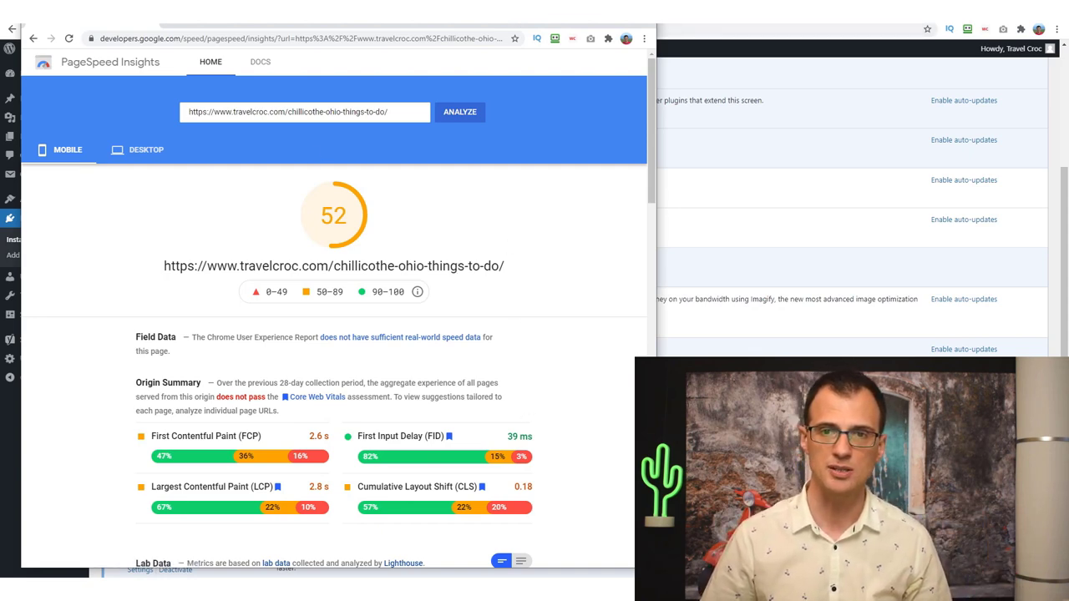
{"action": "left_click", "coordinate": [789, 23]}
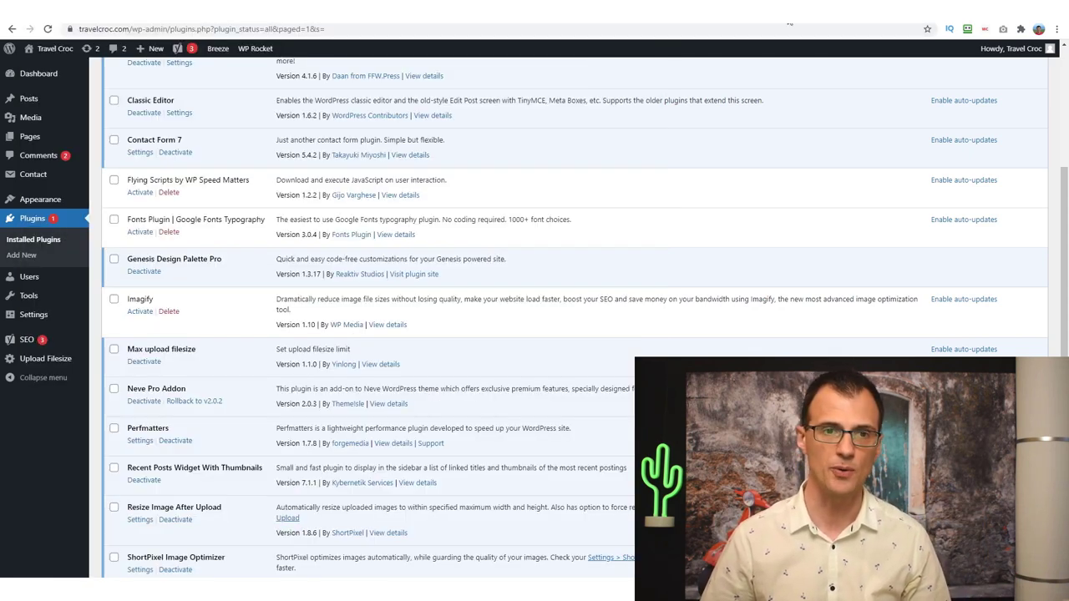
{"action": "left_click", "coordinate": [134, 193]}
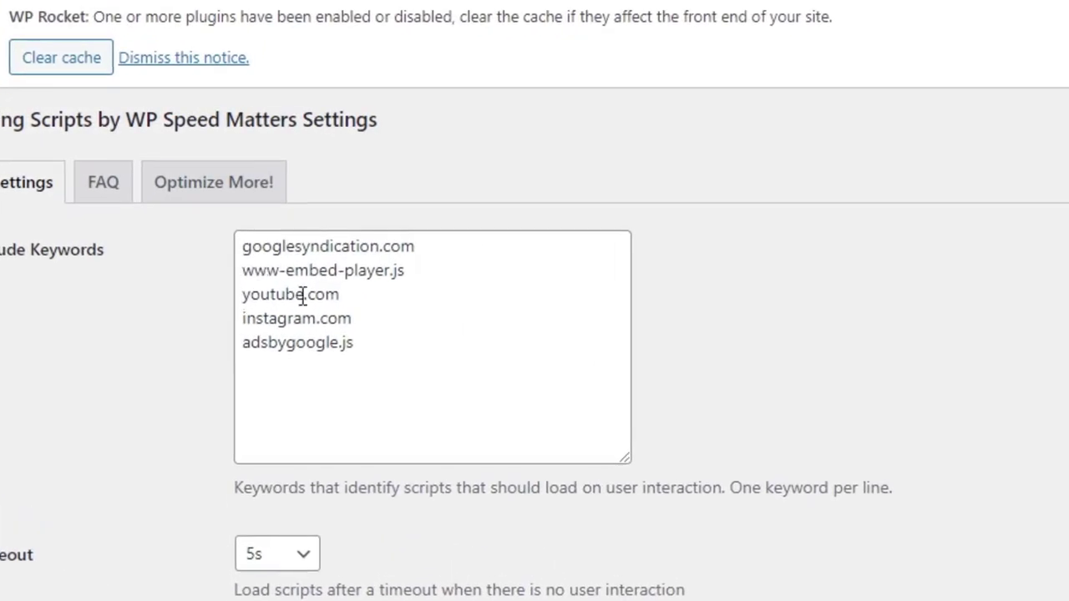
Examine the script keywords listed under Include Keywords in the Flying Scripts settings and the note on loading scripts on user interaction.
{"action": "left_click", "coordinate": [413, 353]}
{"action": "left_click_drag", "start_coordinate": [412, 353], "coordinate": [209, 231]}
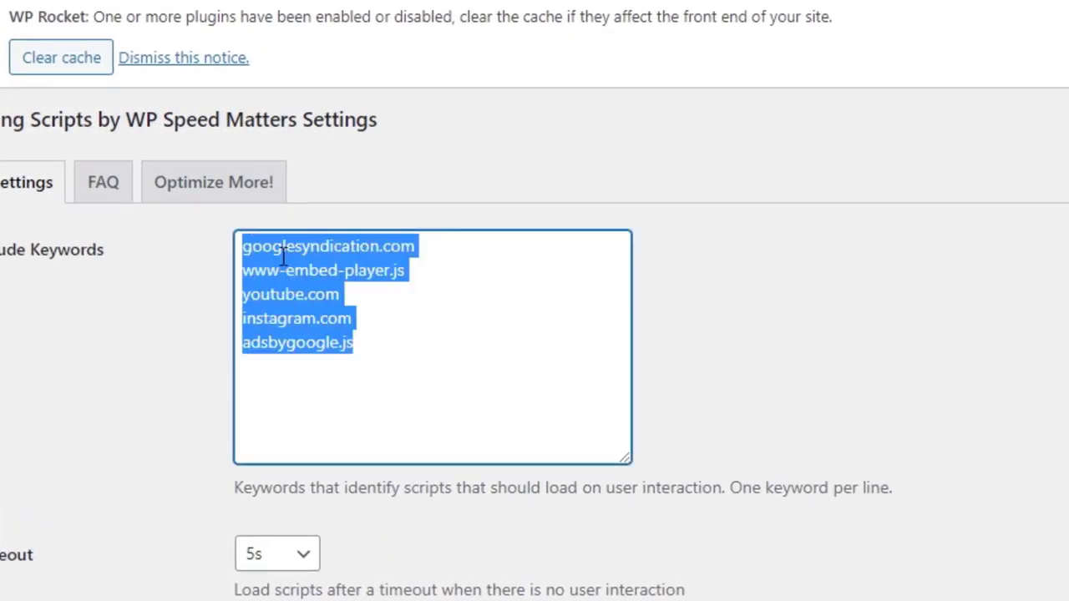
{"action": "left_click", "coordinate": [391, 348]}
{"action": "left_click_drag", "start_coordinate": [392, 348], "coordinate": [238, 228]}
{"action": "left_click", "coordinate": [902, 443]}
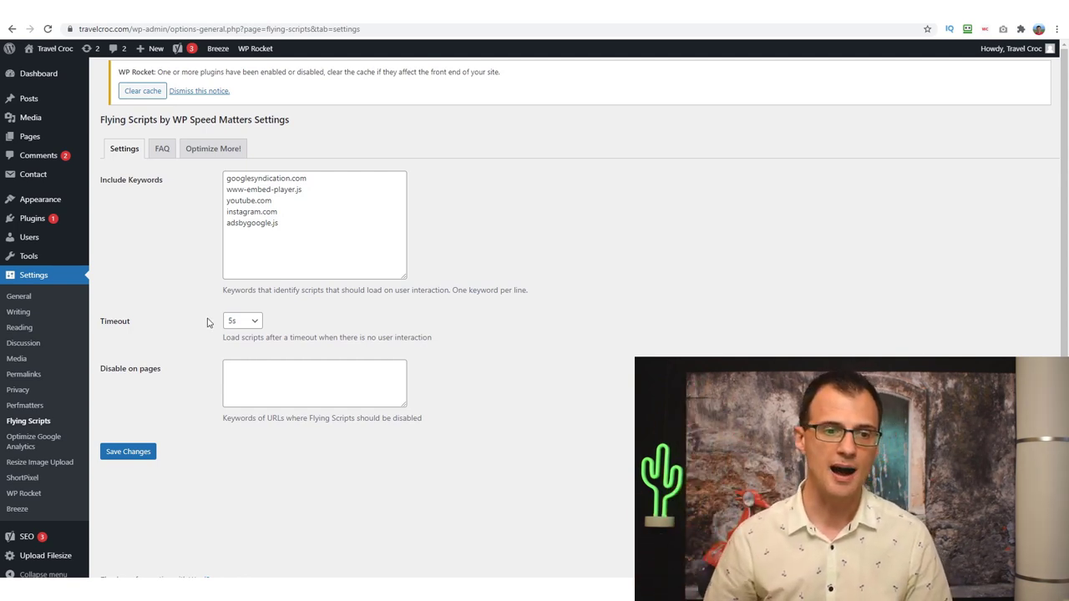
{"action": "left_click_drag", "start_coordinate": [278, 223], "coordinate": [214, 173]}
{"action": "left_click", "coordinate": [500, 228]}
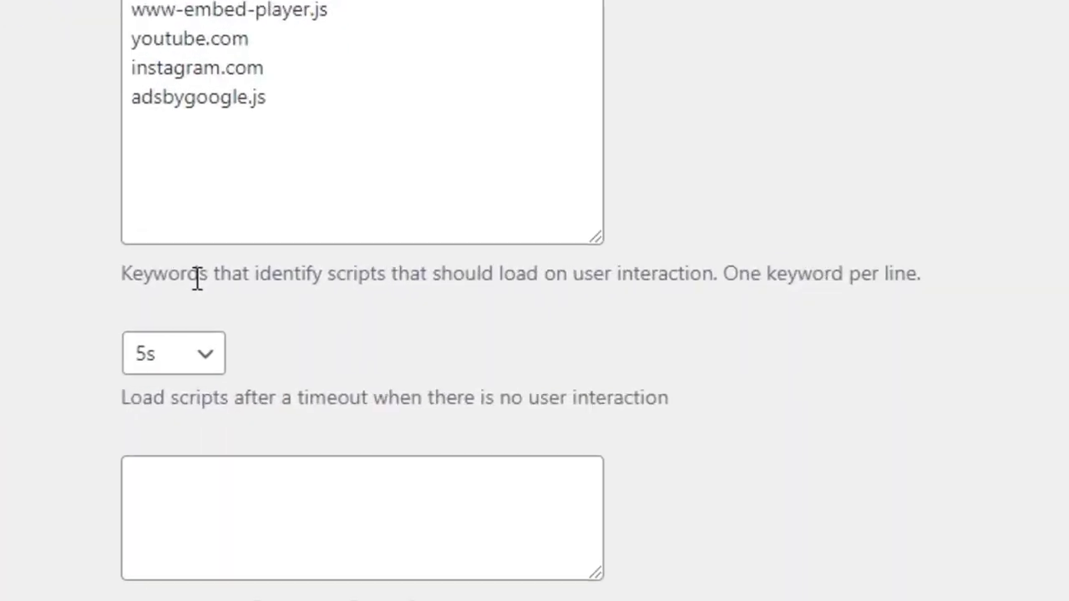
{"action": "left_click_drag", "start_coordinate": [223, 290], "coordinate": [360, 291]}
{"action": "left_click_drag", "start_coordinate": [489, 274], "coordinate": [669, 283]}
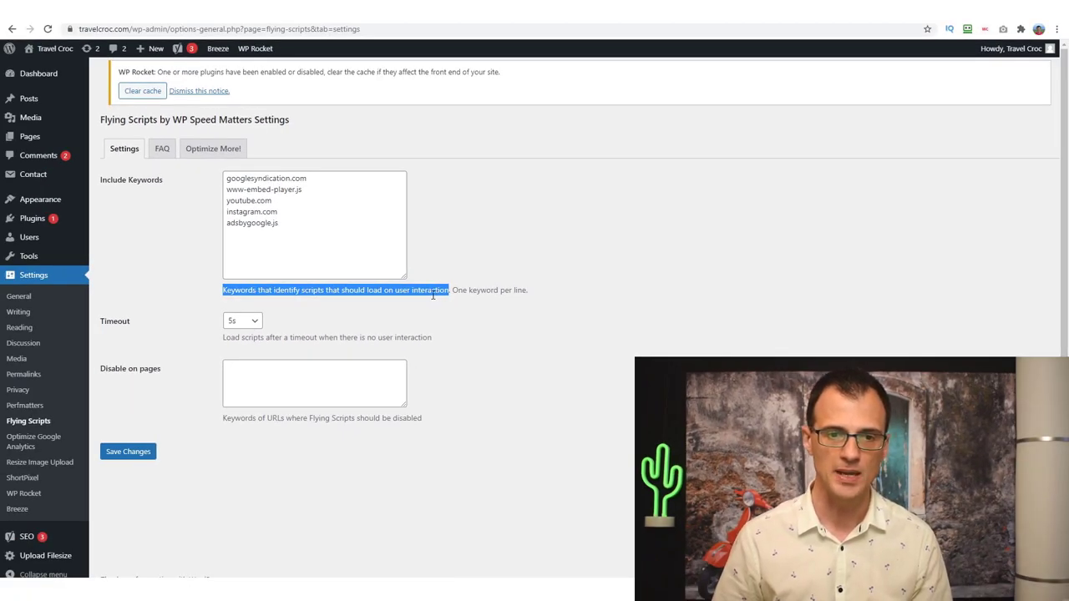
{"action": "double_click", "coordinate": [433, 293]}
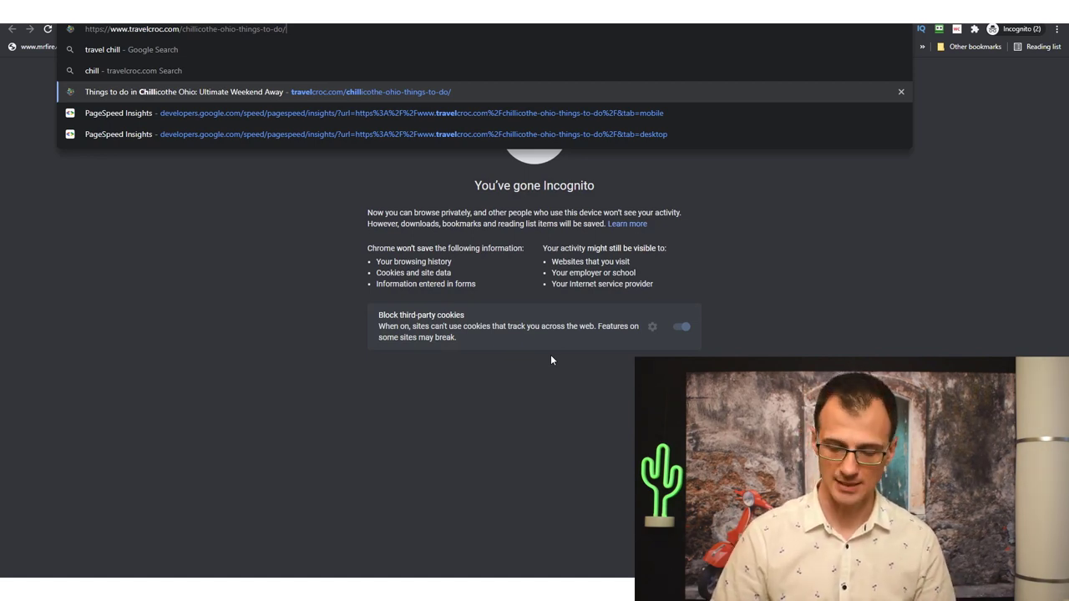
Open travelcroc.com/chillicothe-ohio-things-to-do/ in an incognito window and skim the post to check how its ads load.
{"action": "key", "text": "Return"}
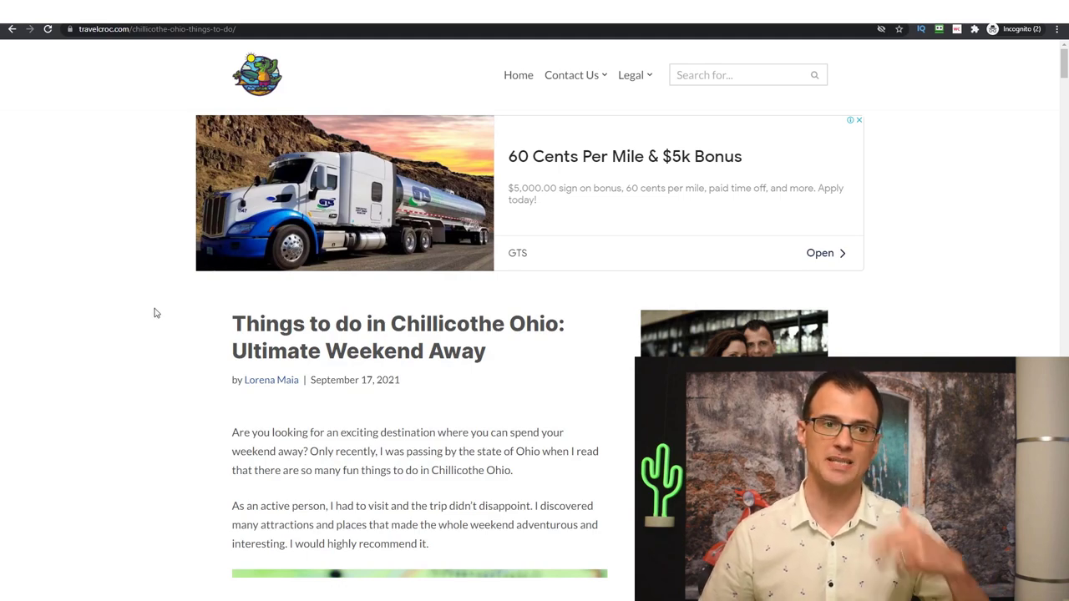
{"action": "scroll", "coordinate": [144, 299], "scroll_direction": "down", "scroll_amount": 3}
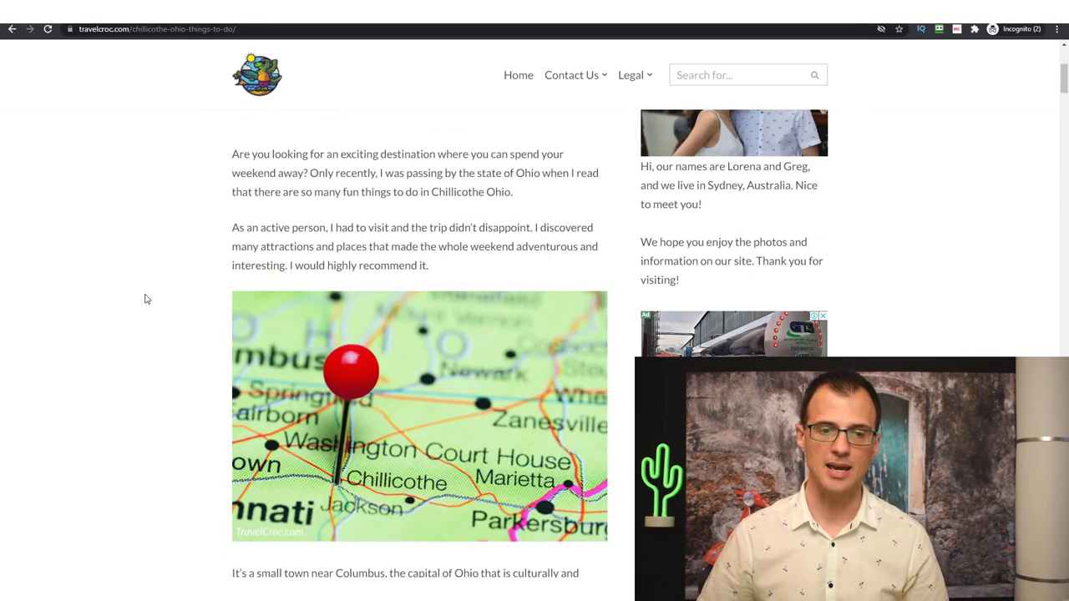
{"action": "scroll", "coordinate": [158, 305], "scroll_direction": "down", "scroll_amount": 10}
{"action": "scroll", "coordinate": [167, 346], "scroll_direction": "up", "scroll_amount": 3}
{"action": "scroll", "coordinate": [164, 337], "scroll_direction": "up", "scroll_amount": 12}
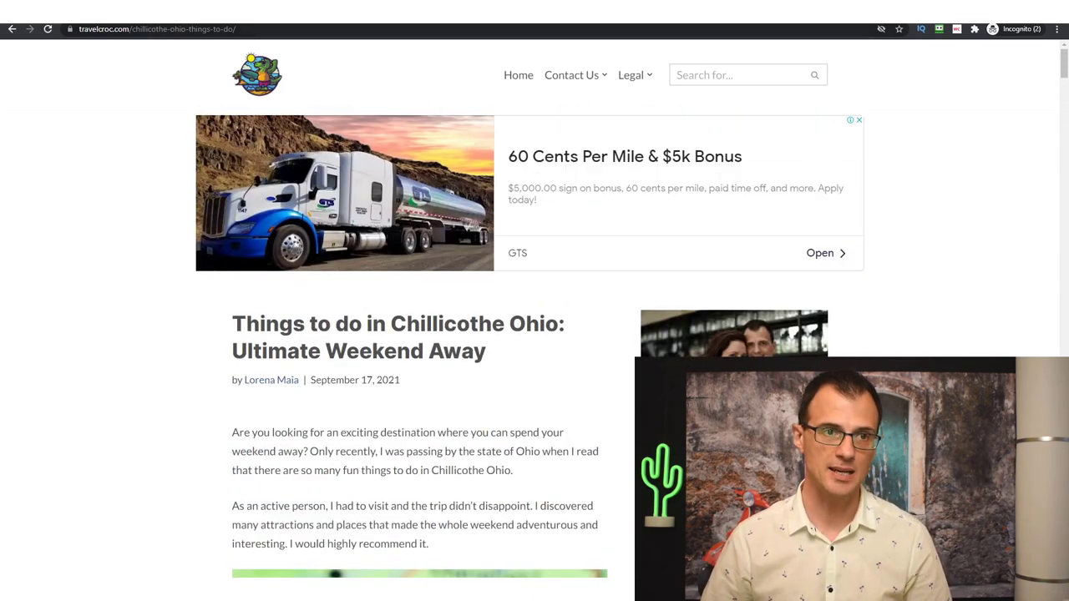
Load the Chillicothe post again from a blank incognito page and scroll into it to check when the ads start loading.
{"action": "left_click", "coordinate": [238, 28]}
{"action": "key", "text": "ctrl+a"}
{"action": "key", "text": "BackSpace"}
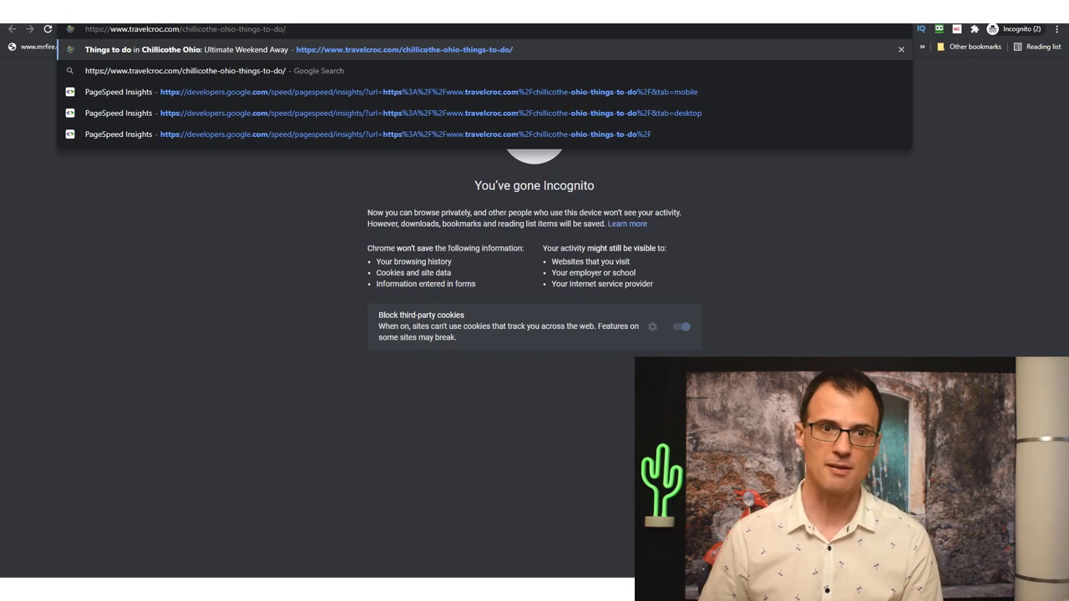
{"action": "key", "text": "Return"}
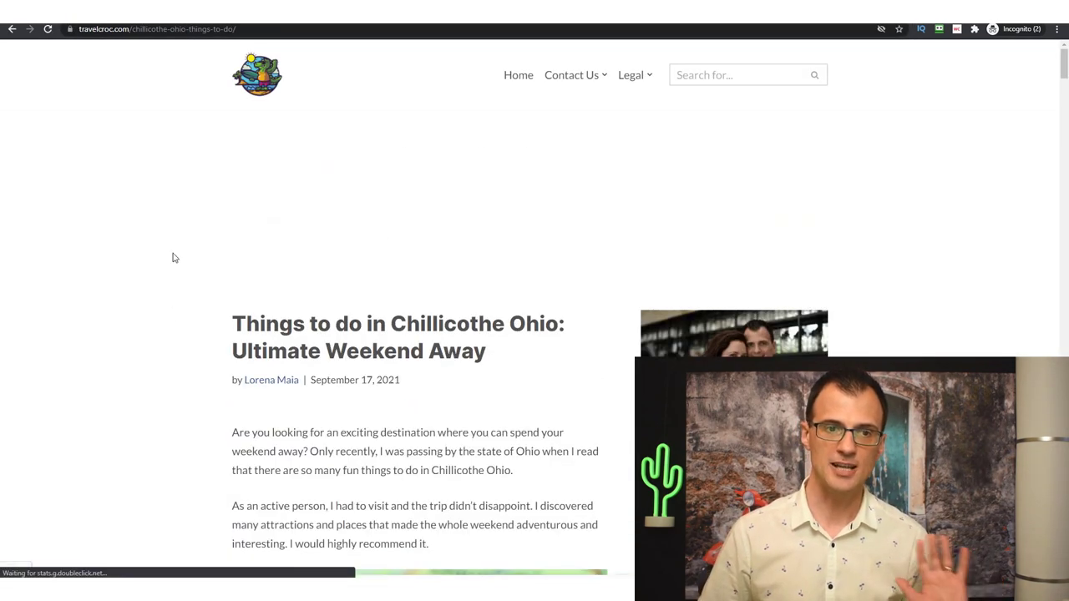
{"action": "scroll", "coordinate": [162, 386], "scroll_direction": "down", "scroll_amount": 5}
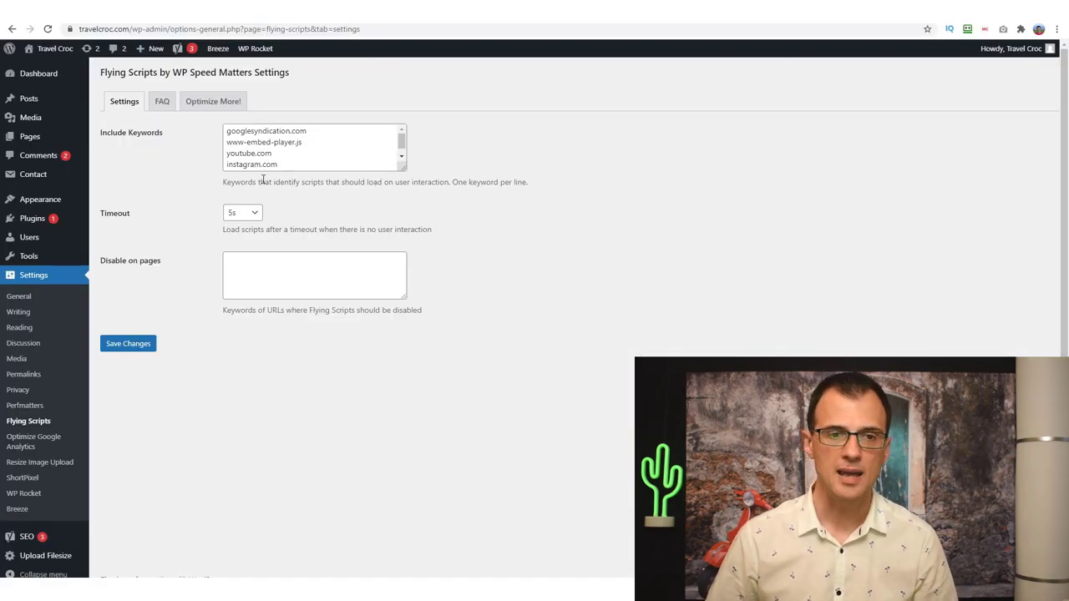
Review the user-interaction note and the available Timeout values in Flying Scripts, and enlarge the Include Keywords box to show every keyword.
{"action": "left_click_drag", "start_coordinate": [367, 182], "coordinate": [427, 186]}
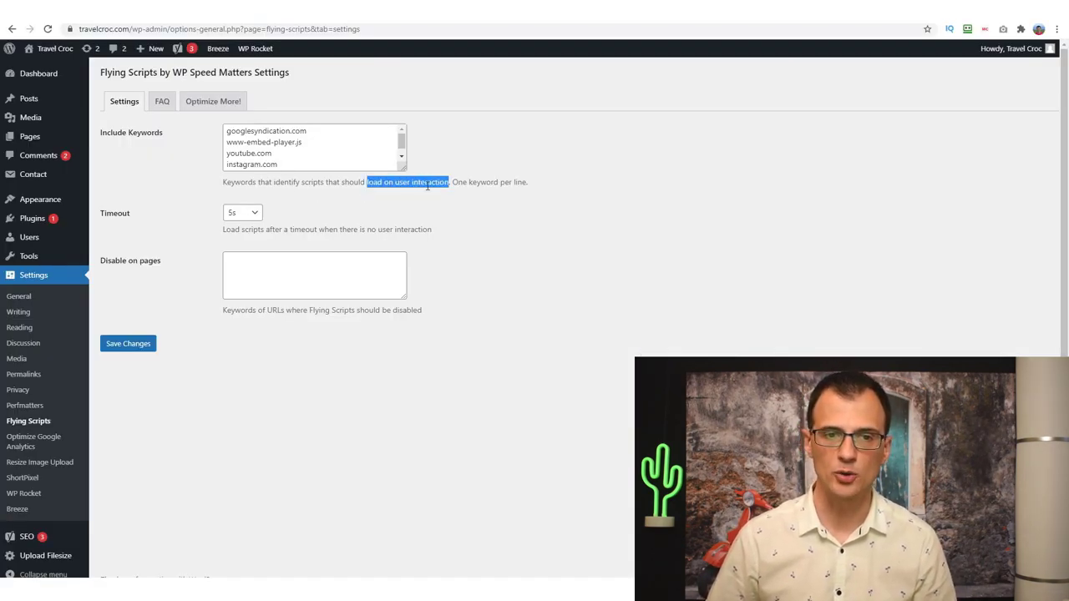
{"action": "left_click", "coordinate": [235, 213]}
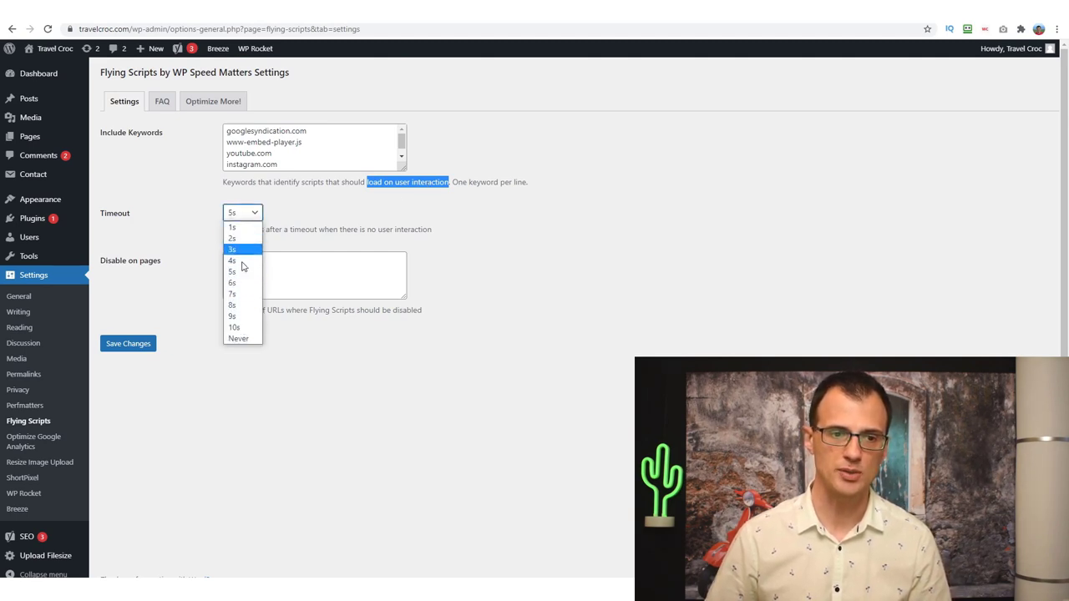
{"action": "left_click", "coordinate": [347, 219]}
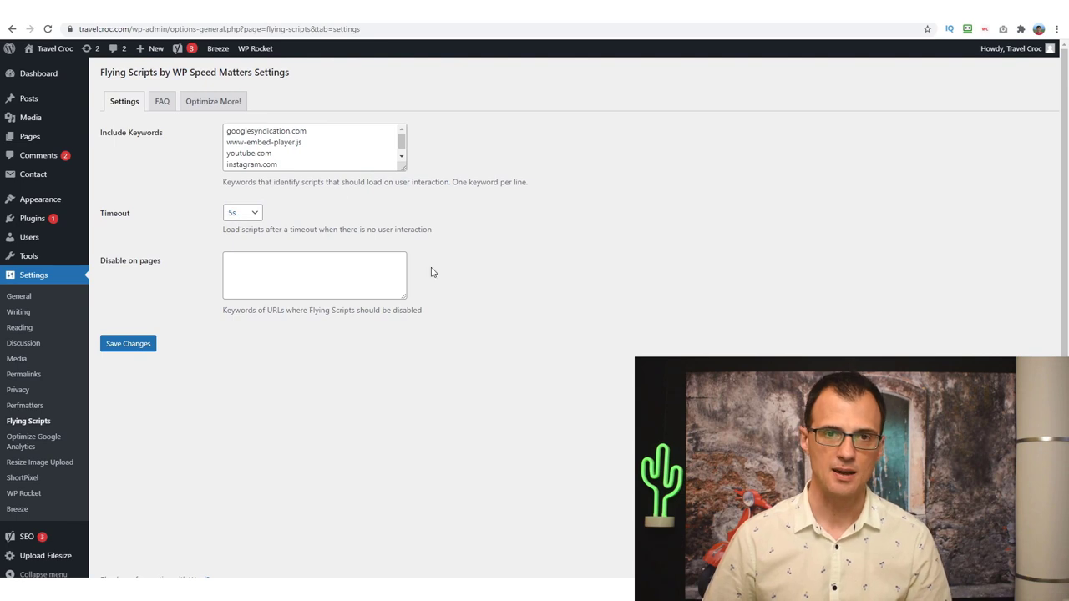
{"action": "left_click_drag", "start_coordinate": [403, 168], "coordinate": [404, 243]}
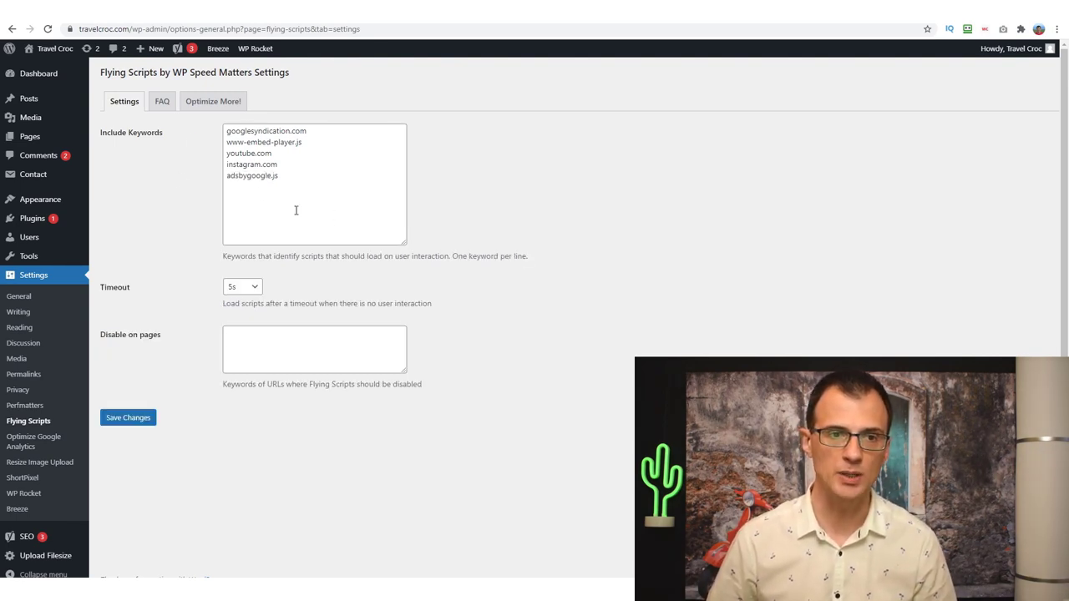
Switch to the mobile PageSpeed report and examine the Minimize main-thread work breakdown and the scripts under Reduce unused JavaScript.
{"action": "key", "text": "alt+Tab"}
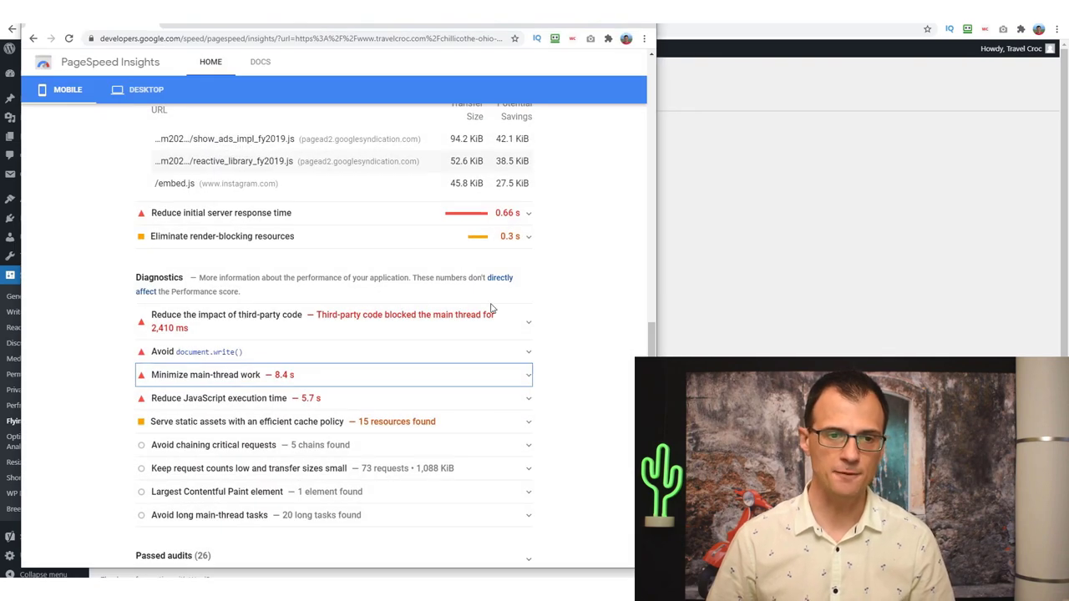
{"action": "scroll", "coordinate": [334, 334], "scroll_direction": "up", "scroll_amount": 2}
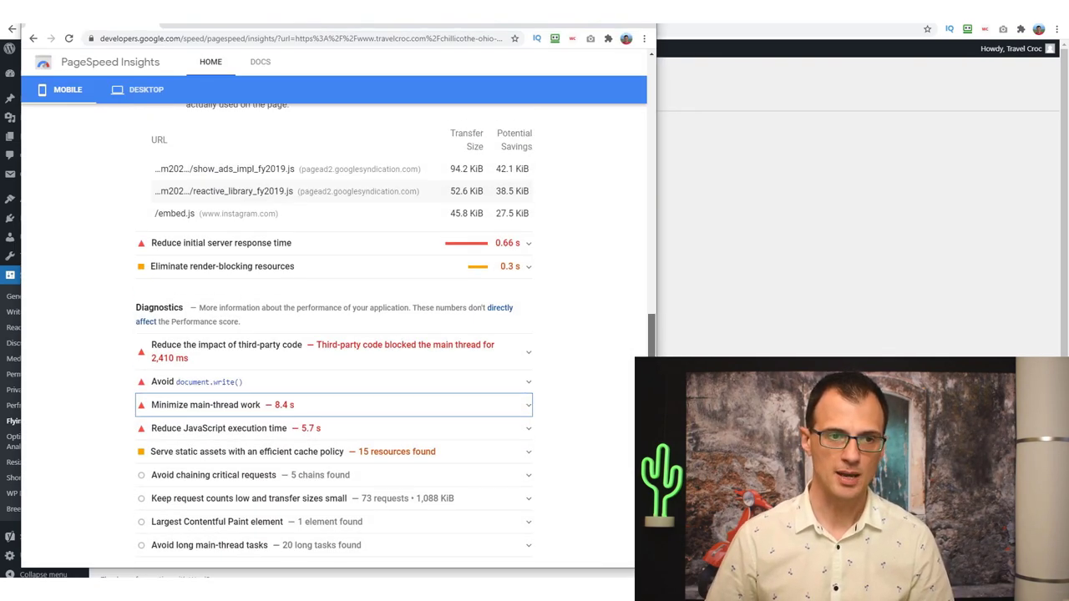
{"action": "scroll", "coordinate": [334, 334], "scroll_direction": "down", "scroll_amount": 1}
{"action": "scroll", "coordinate": [333, 334], "scroll_direction": "down", "scroll_amount": 1}
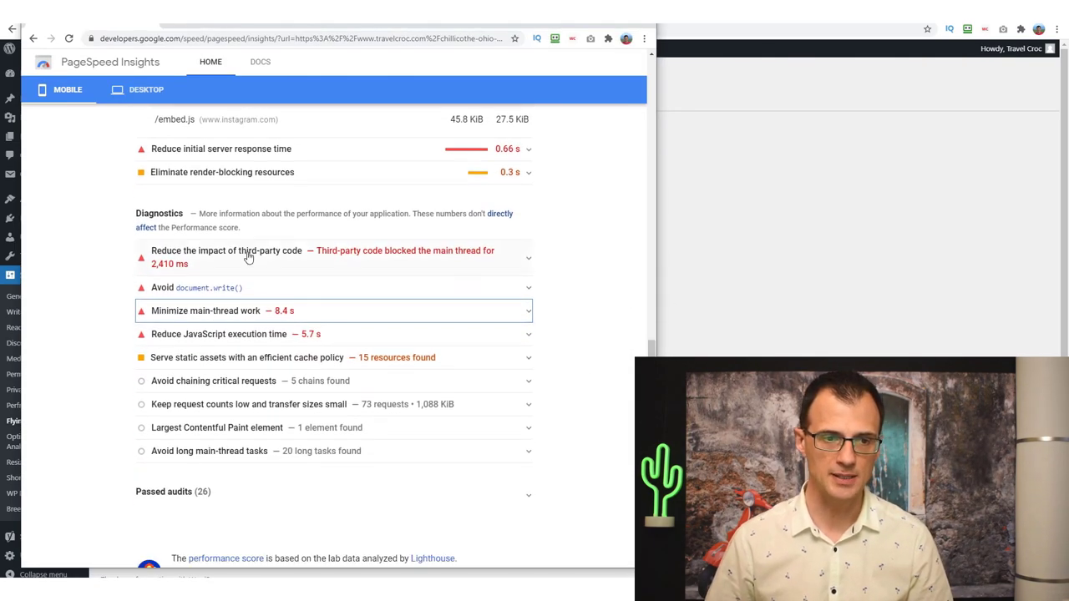
{"action": "left_click", "coordinate": [186, 310]}
{"action": "scroll", "coordinate": [83, 309], "scroll_direction": "down", "scroll_amount": 2}
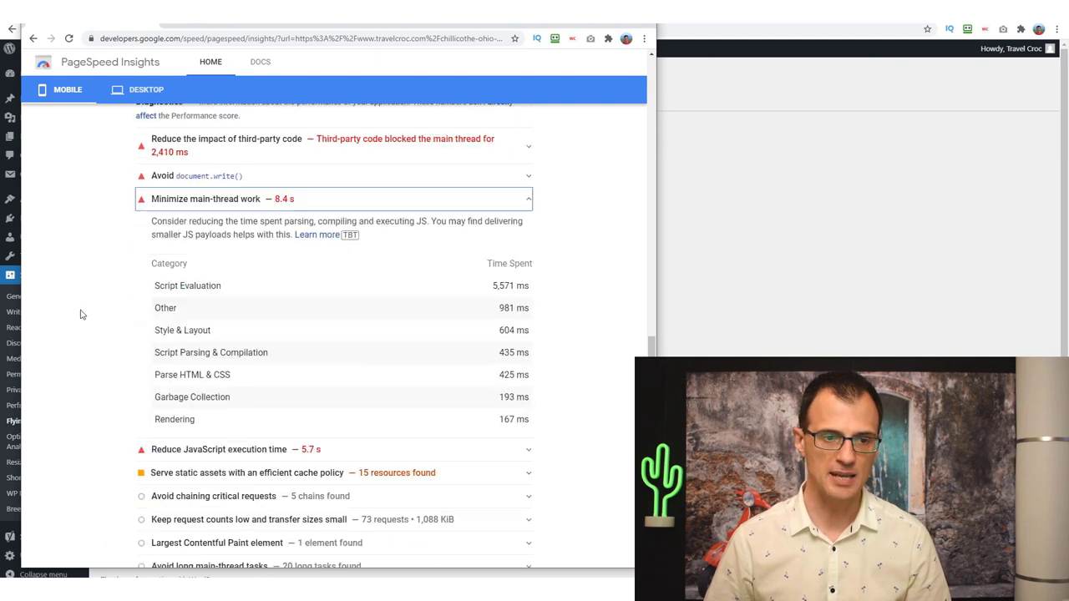
{"action": "scroll", "coordinate": [153, 317], "scroll_direction": "up", "scroll_amount": 4}
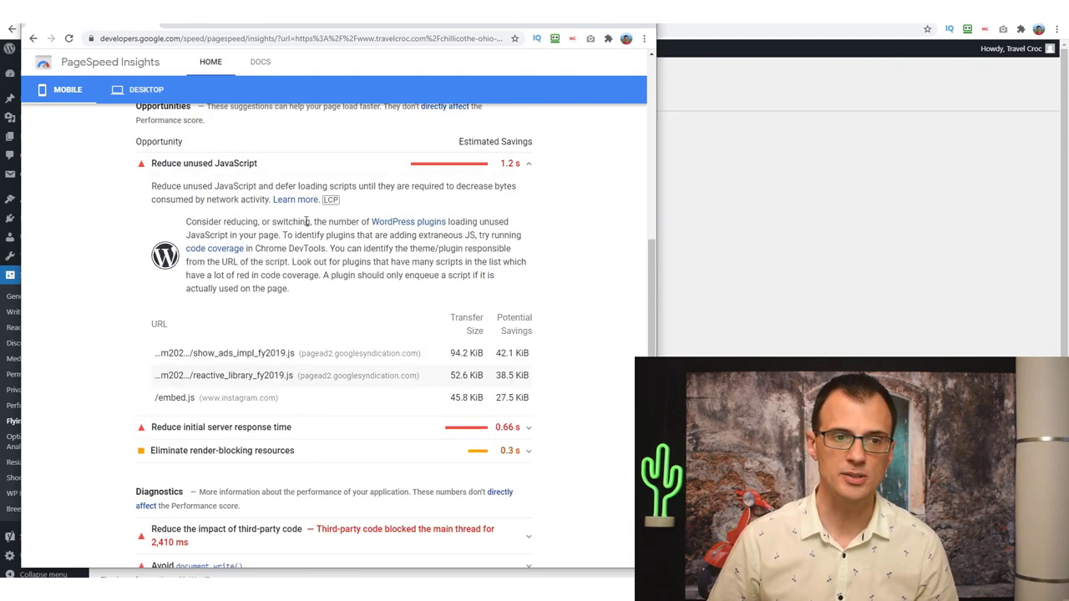
{"action": "scroll", "coordinate": [330, 244], "scroll_direction": "down", "scroll_amount": 1}
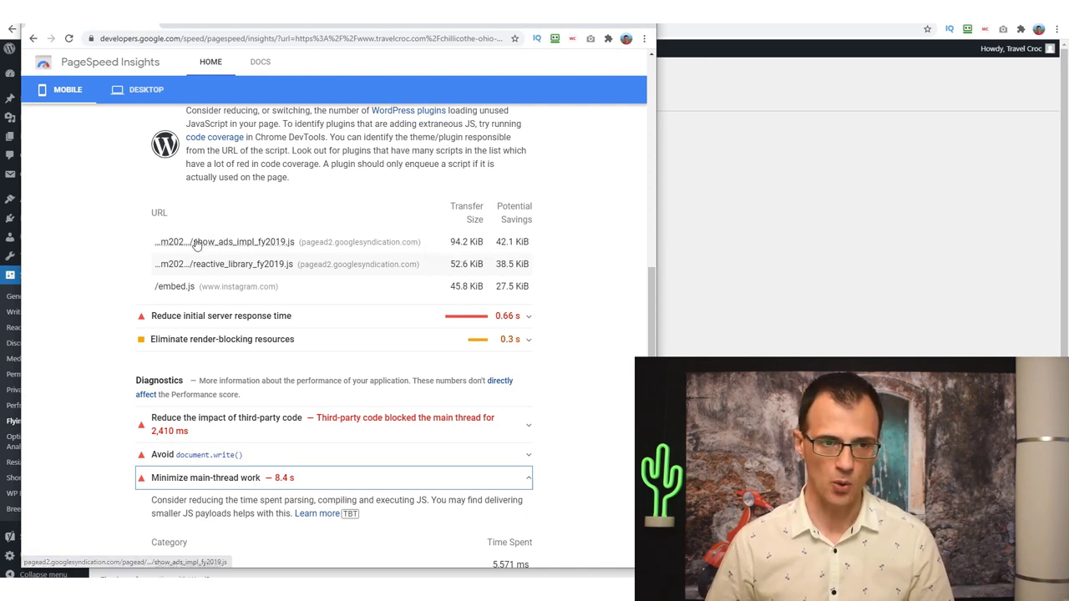
Copy the link address of show_ads_impl_fy2019.js from the unused JavaScript list and paste it into the address bar to read its full URL.
{"action": "right_click", "coordinate": [237, 248]}
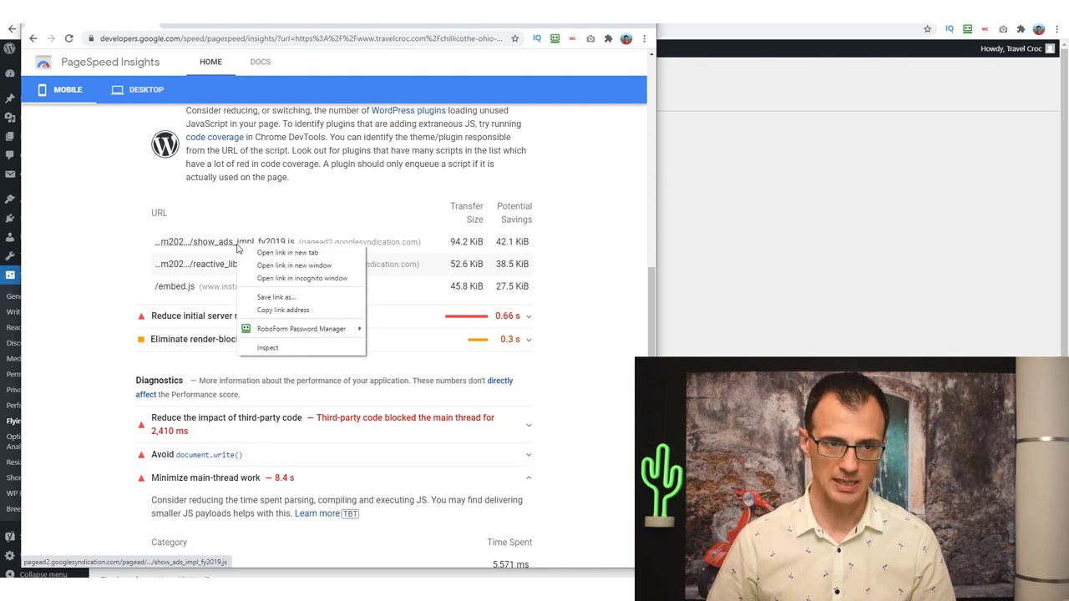
{"action": "left_click", "coordinate": [282, 309]}
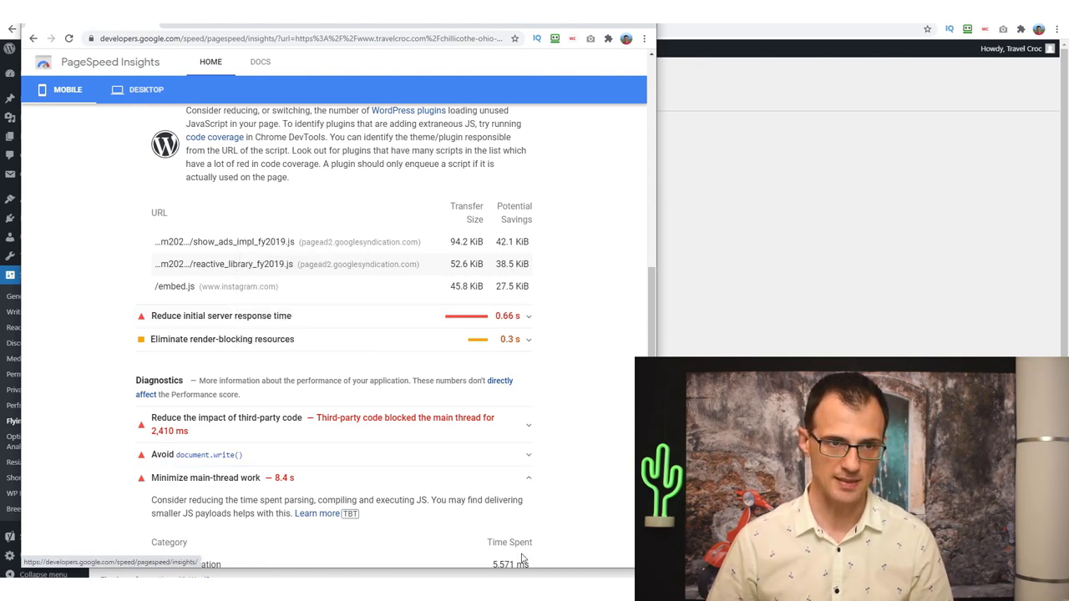
{"action": "key", "text": "ctrl+l"}
{"action": "key", "text": "ctrl+v"}
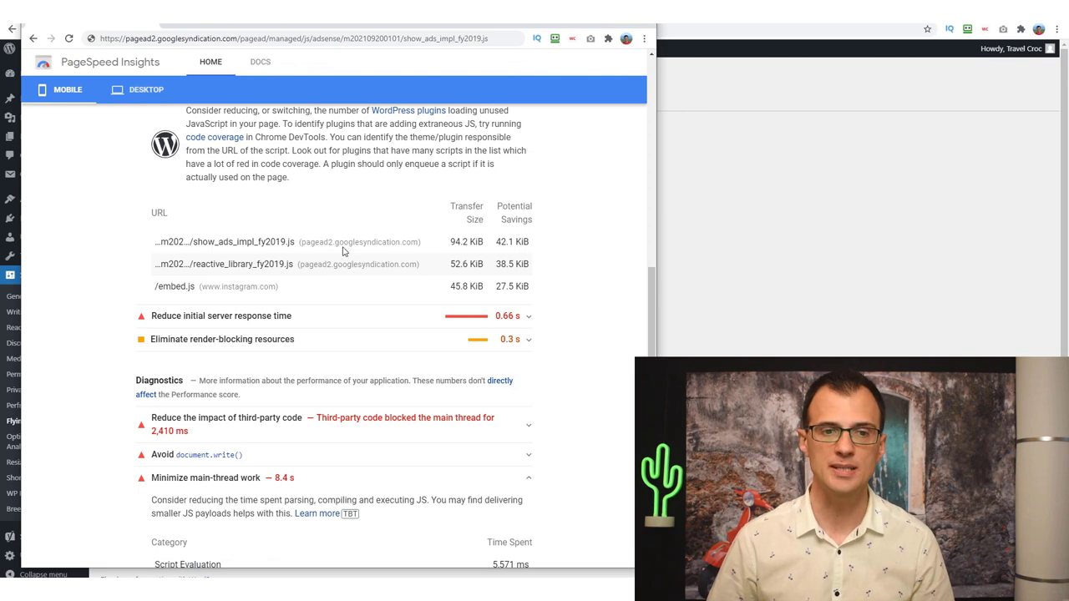
Compare the script domains in the PageSpeed report with the Flying Scripts keywords, highlighting the instagram.com entry.
{"action": "left_click", "coordinate": [796, 192]}
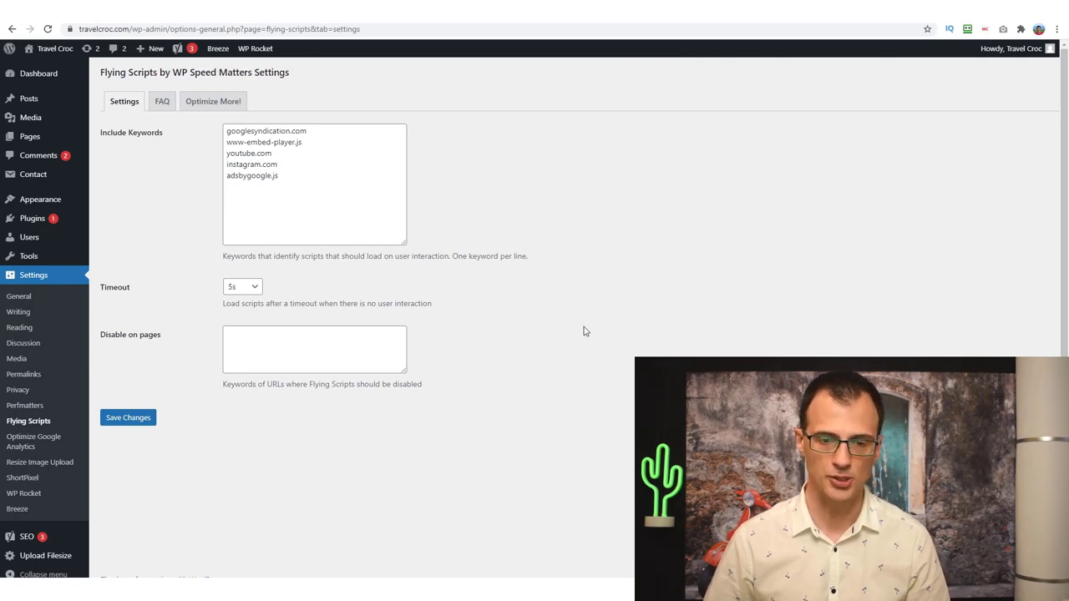
{"action": "key", "text": "alt+Tab"}
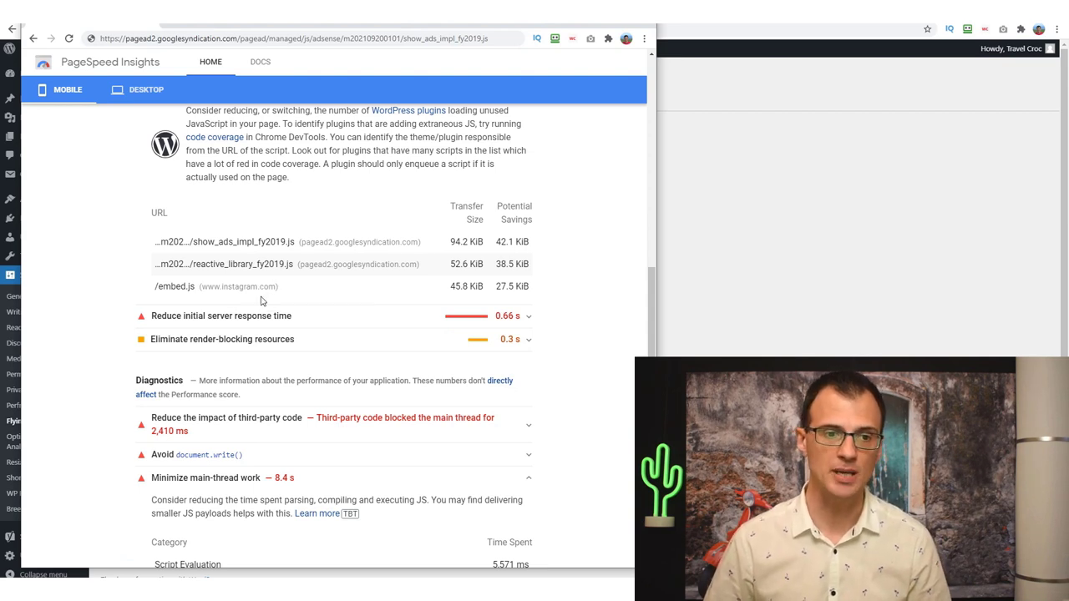
{"action": "left_click", "coordinate": [691, 211]}
{"action": "left_click_drag", "start_coordinate": [295, 167], "coordinate": [194, 165]}
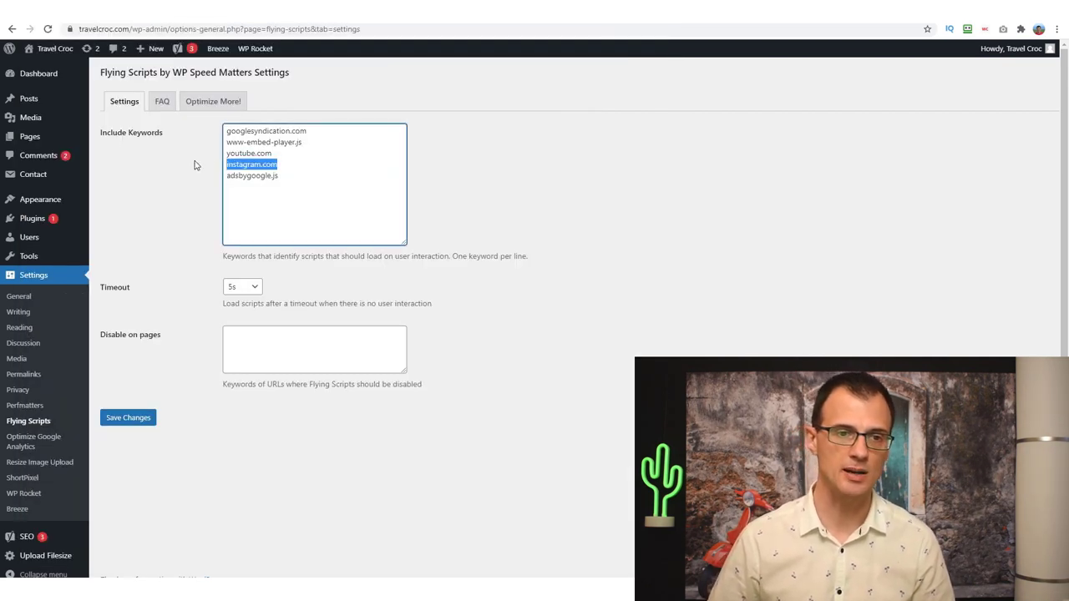
{"action": "left_click", "coordinate": [647, 222]}
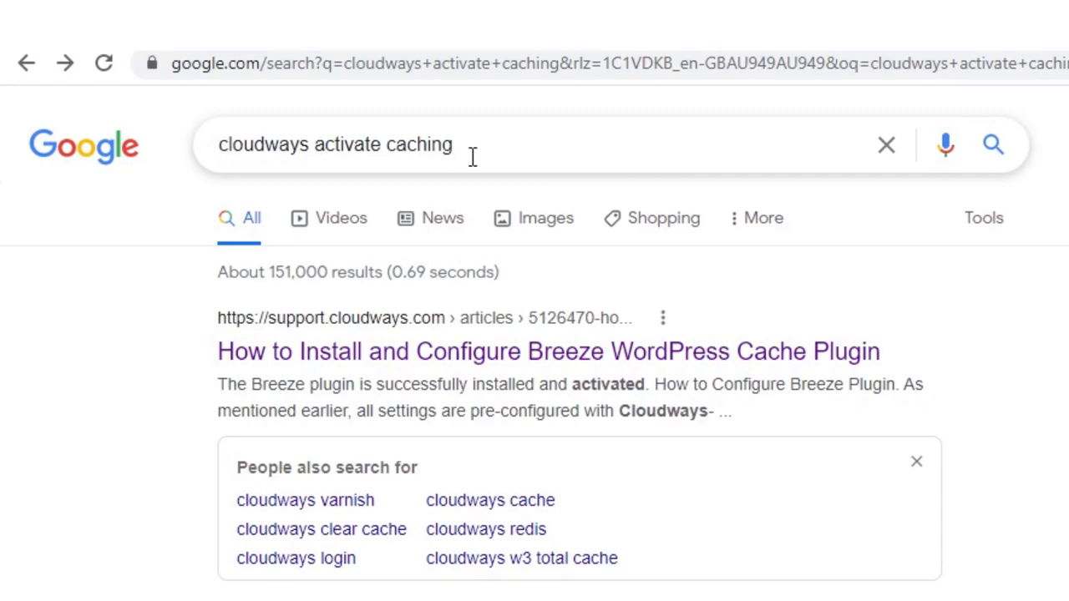
Replace "cloudways" with "hostarmada" in the Google query about activating caching and run the search.
{"action": "double_click", "coordinate": [307, 144]}
{"action": "type", "text": "hostar"}
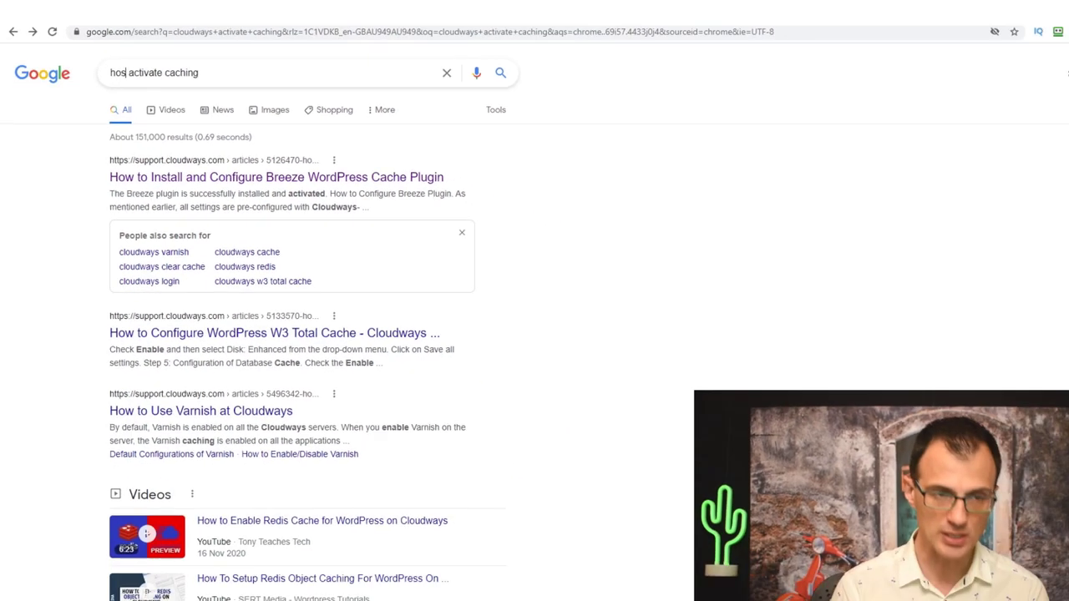
{"action": "type", "text": "mada"}
{"action": "key", "text": "Return"}
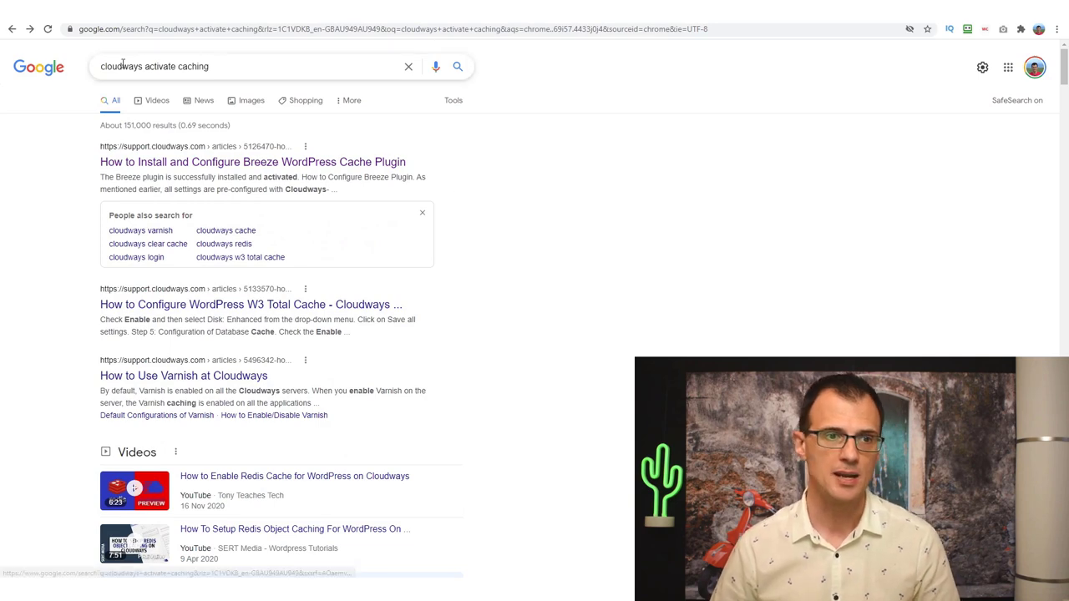
Open the Cloudways article "How to Install and Configure Breeze WordPress Cache Plugin" from the search results and skim its instructions.
{"action": "left_click", "coordinate": [150, 162]}
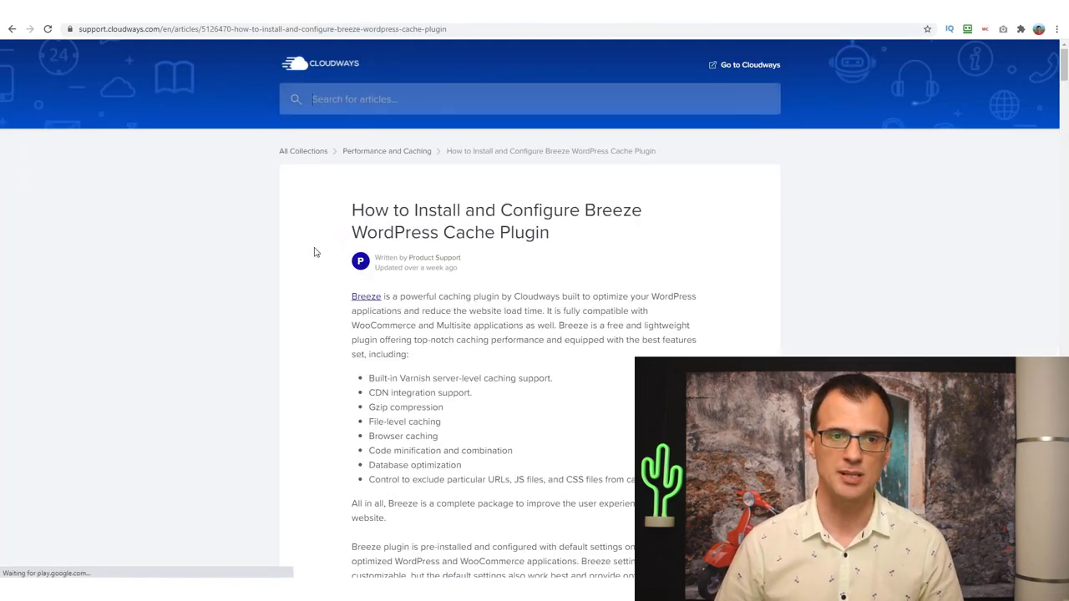
{"action": "scroll", "coordinate": [412, 171], "scroll_direction": "down", "scroll_amount": 1}
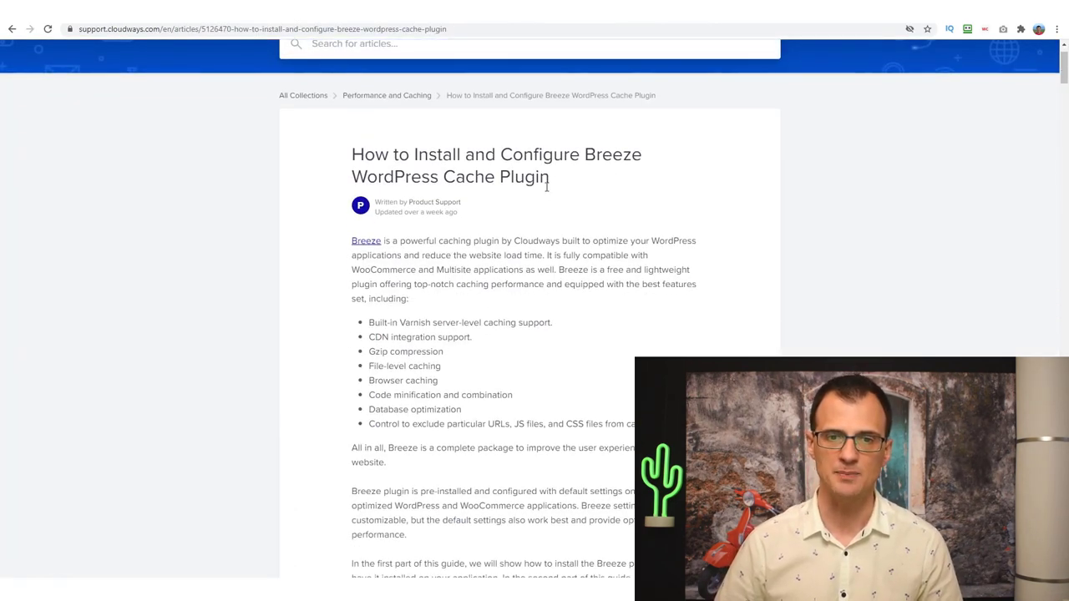
{"action": "scroll", "coordinate": [412, 171], "scroll_direction": "down", "scroll_amount": 8}
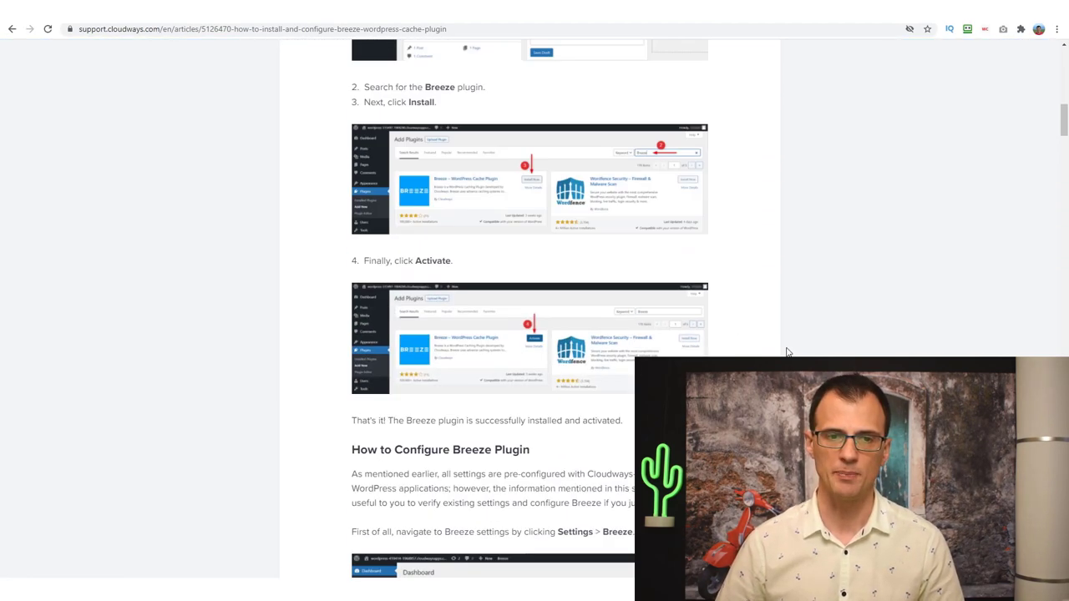
{"action": "scroll", "coordinate": [754, 309], "scroll_direction": "up", "scroll_amount": 12}
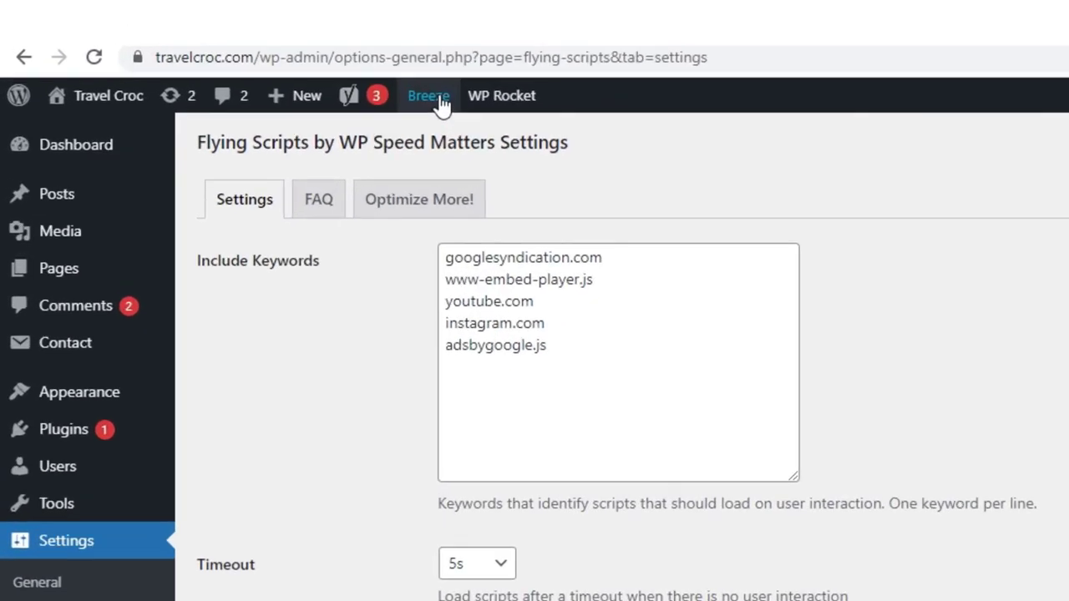
Open the Breeze plugin's settings from the WordPress admin.
{"action": "mouse_move", "coordinate": [220, 51]}
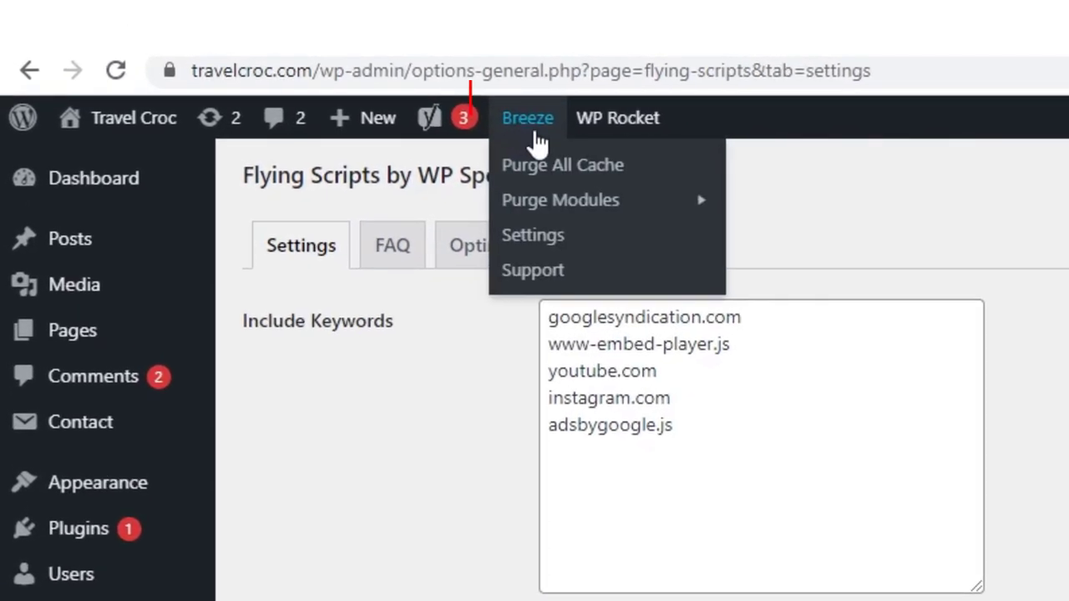
{"action": "left_click", "coordinate": [533, 234]}
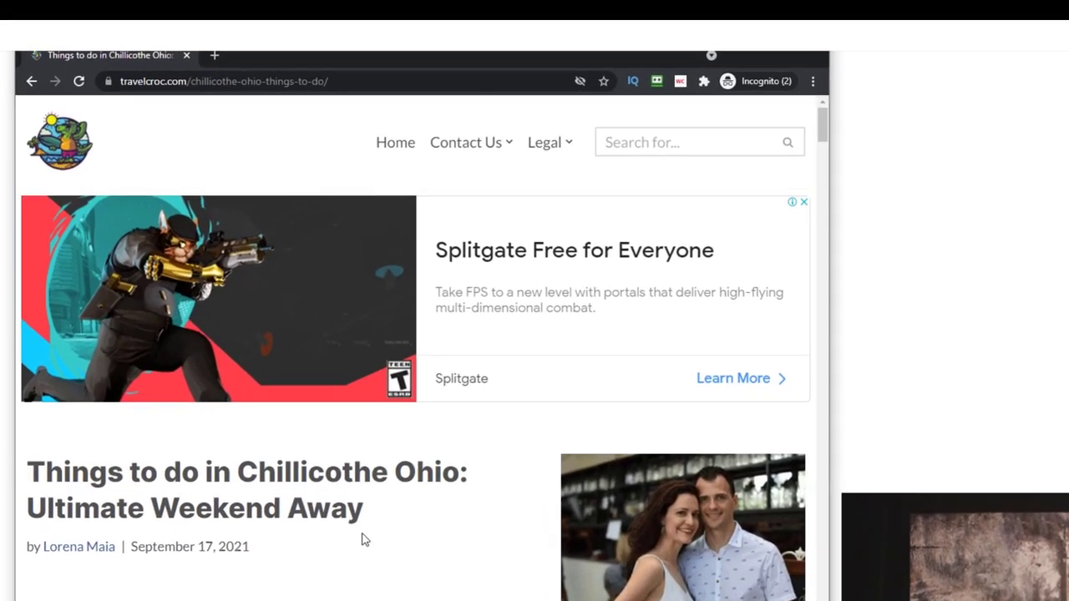
View the source code of the Chillicothe Ohio article and search it for "contact-form-7".
{"action": "scroll", "coordinate": [359, 317], "scroll_direction": "down", "scroll_amount": 10}
{"action": "scroll", "coordinate": [478, 417], "scroll_direction": "up", "scroll_amount": 15}
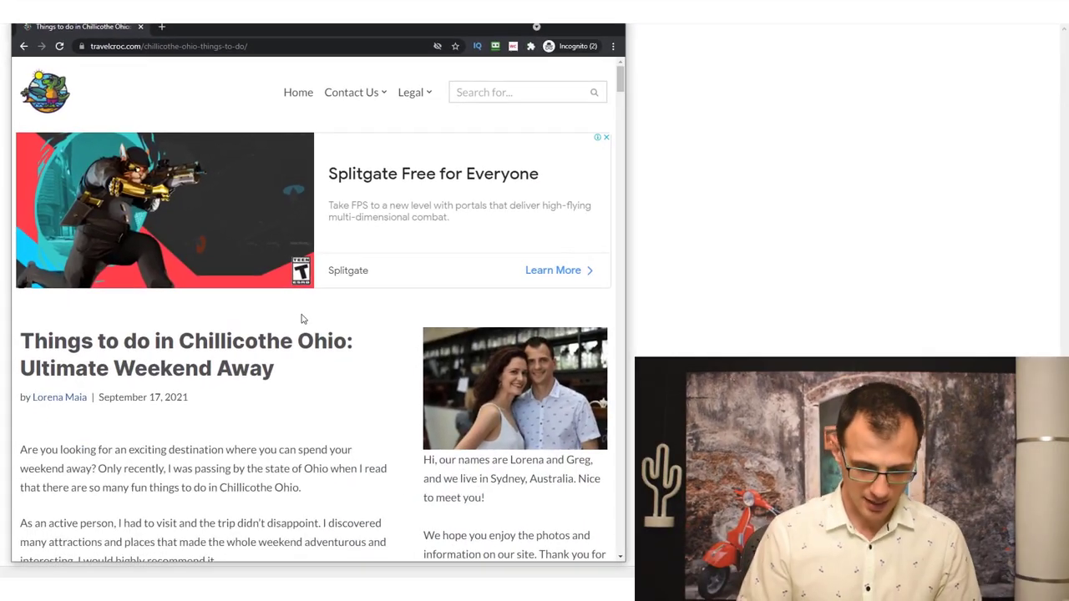
{"action": "key", "text": "ctrl+u"}
{"action": "key", "text": "ctrl+f"}
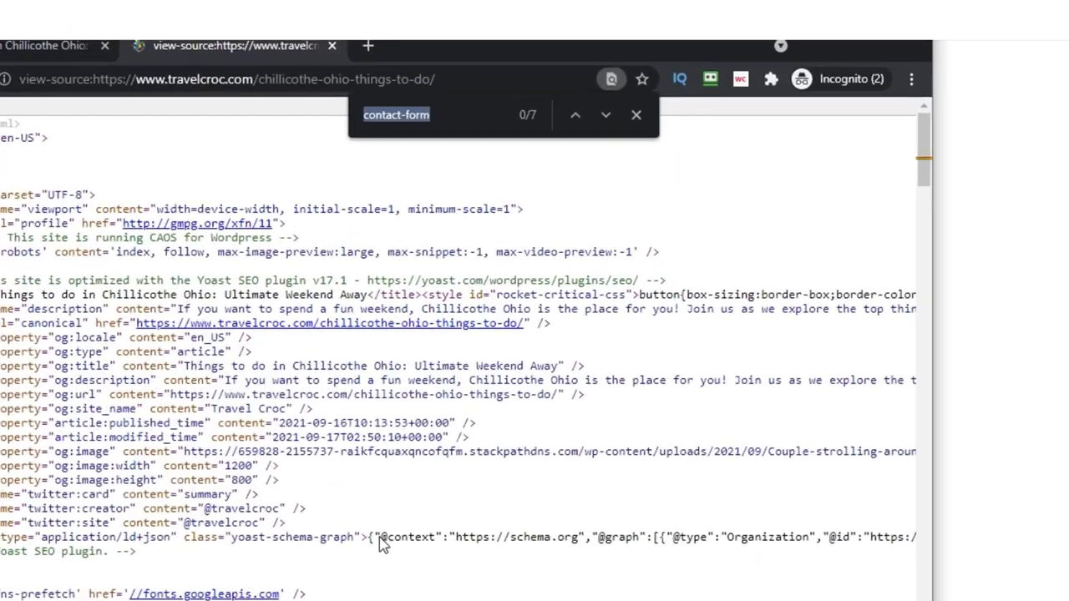
{"action": "key", "text": "BackSpace"}
{"action": "type", "text": "-7"}
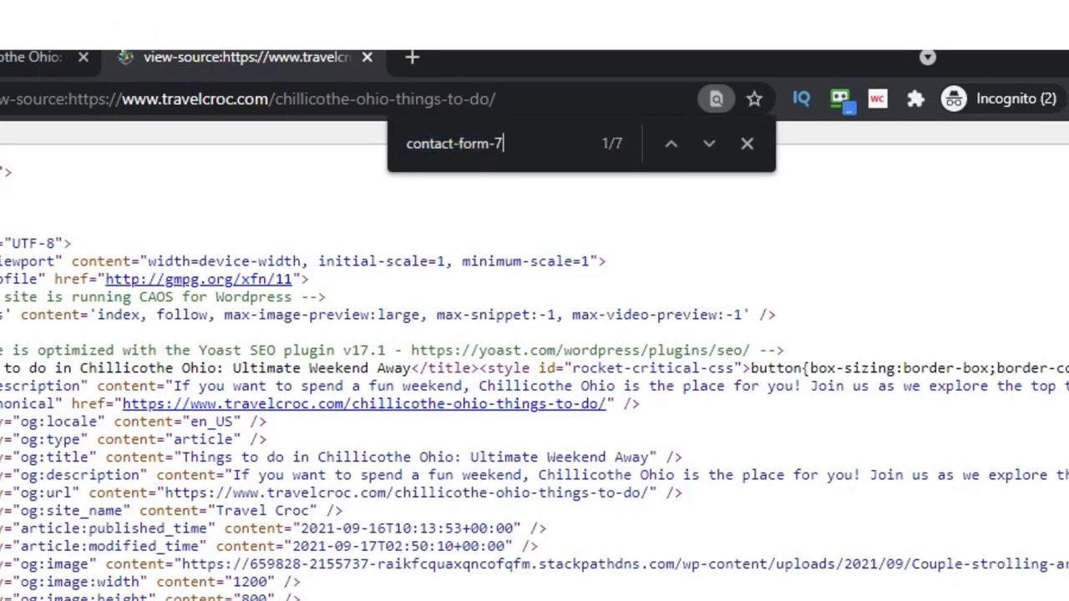
Examine the first and second contact-form-7 matches in the page source and end the search.
{"action": "scroll", "coordinate": [648, 567], "scroll_direction": "down", "scroll_amount": 5}
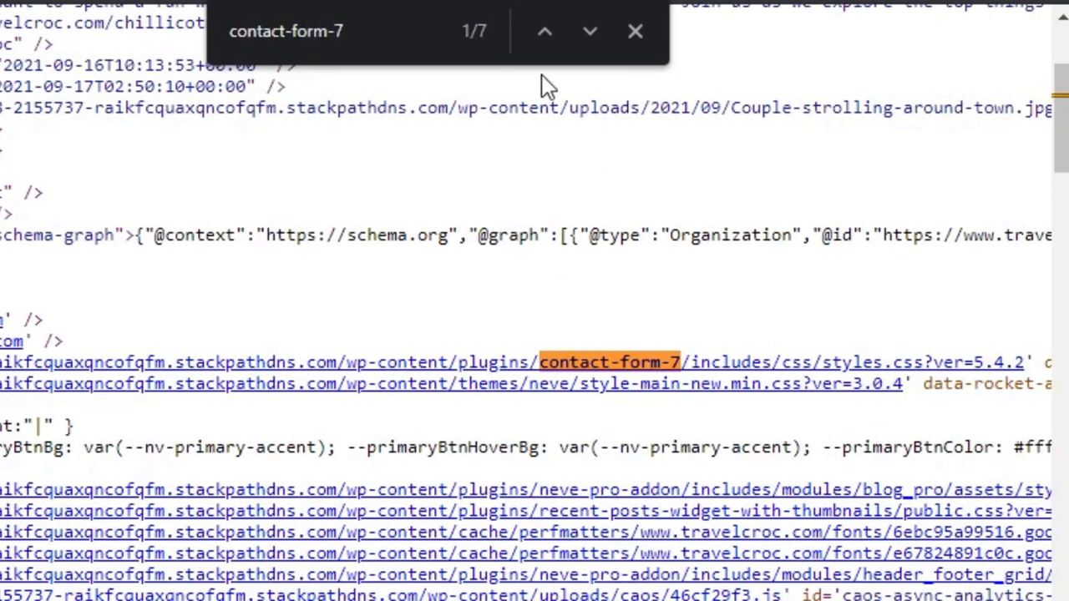
{"action": "left_click", "coordinate": [589, 32]}
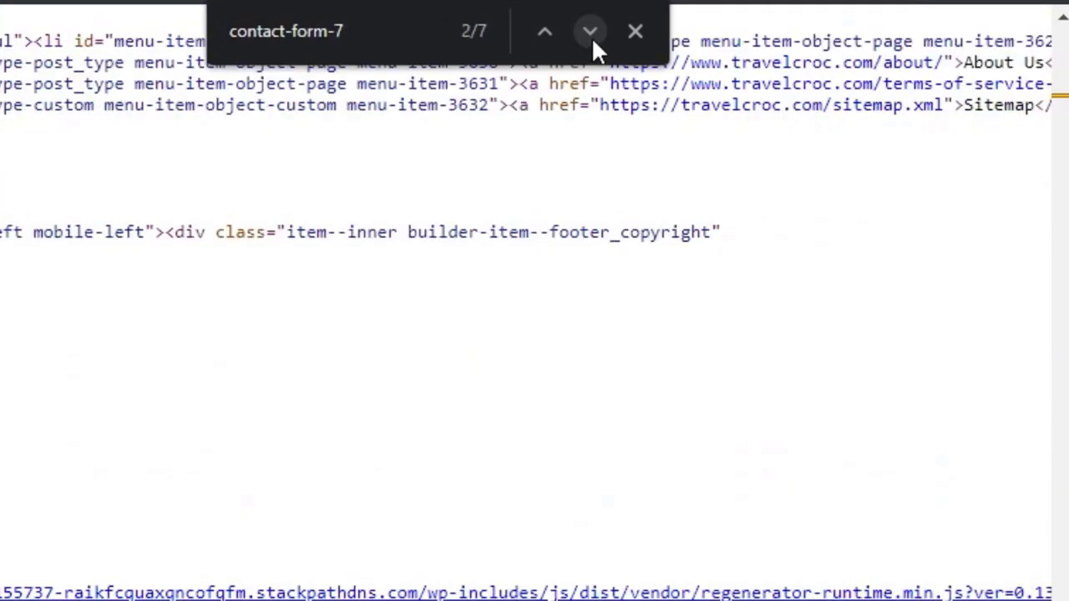
{"action": "scroll", "coordinate": [526, 334], "scroll_direction": "down", "scroll_amount": 3}
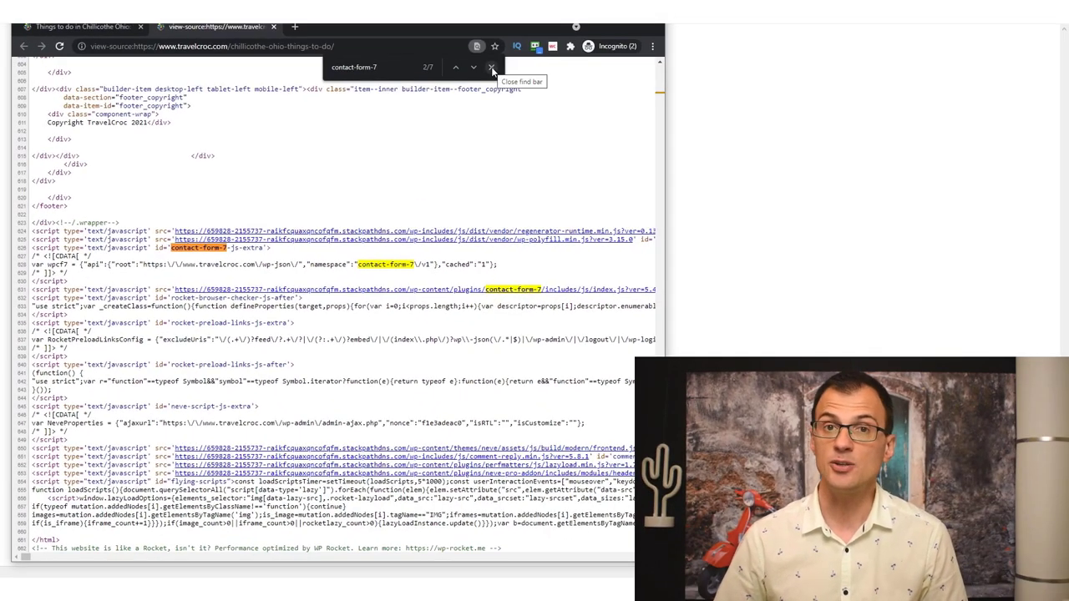
{"action": "left_click", "coordinate": [491, 67]}
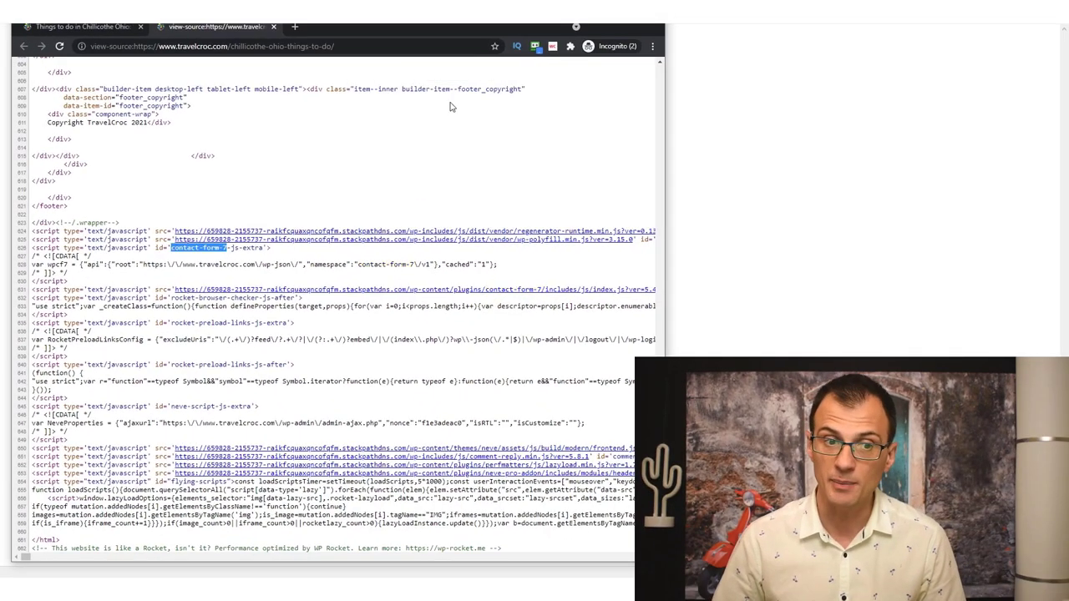
Open the site's Contact Us page, dismiss the banner ad, look through the contact form, and return to the article.
{"action": "left_click", "coordinate": [103, 30]}
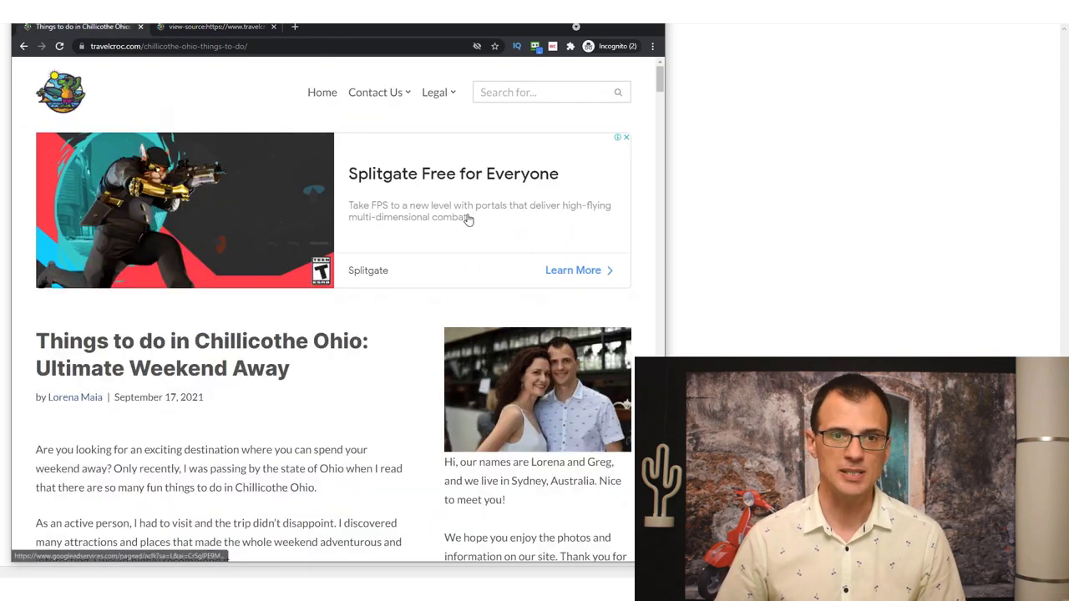
{"action": "left_click", "coordinate": [391, 94]}
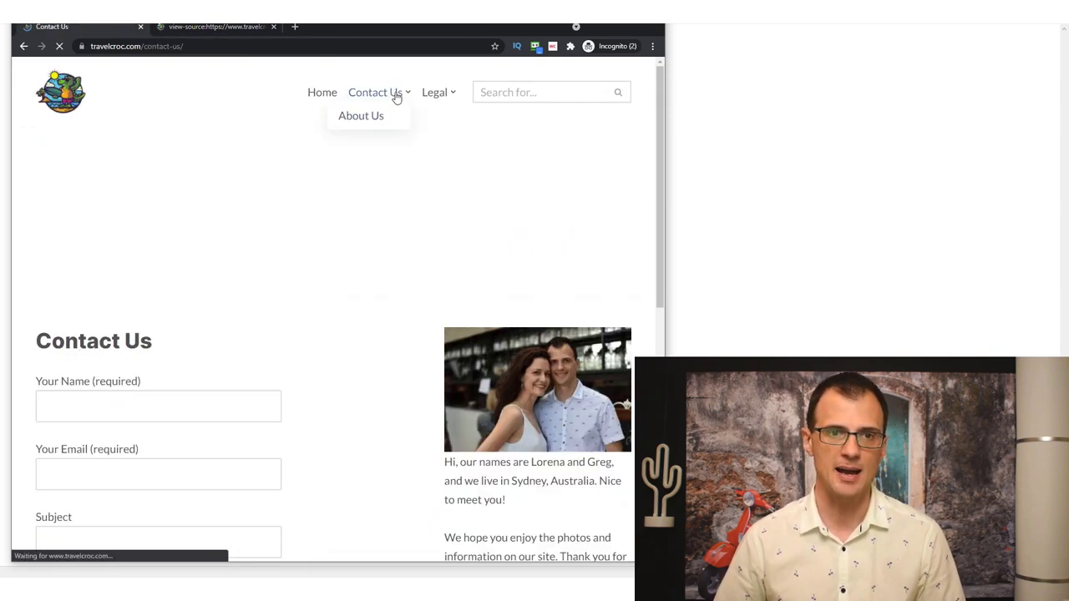
{"action": "scroll", "coordinate": [358, 305], "scroll_direction": "down", "scroll_amount": 5}
{"action": "scroll", "coordinate": [357, 306], "scroll_direction": "up", "scroll_amount": 5}
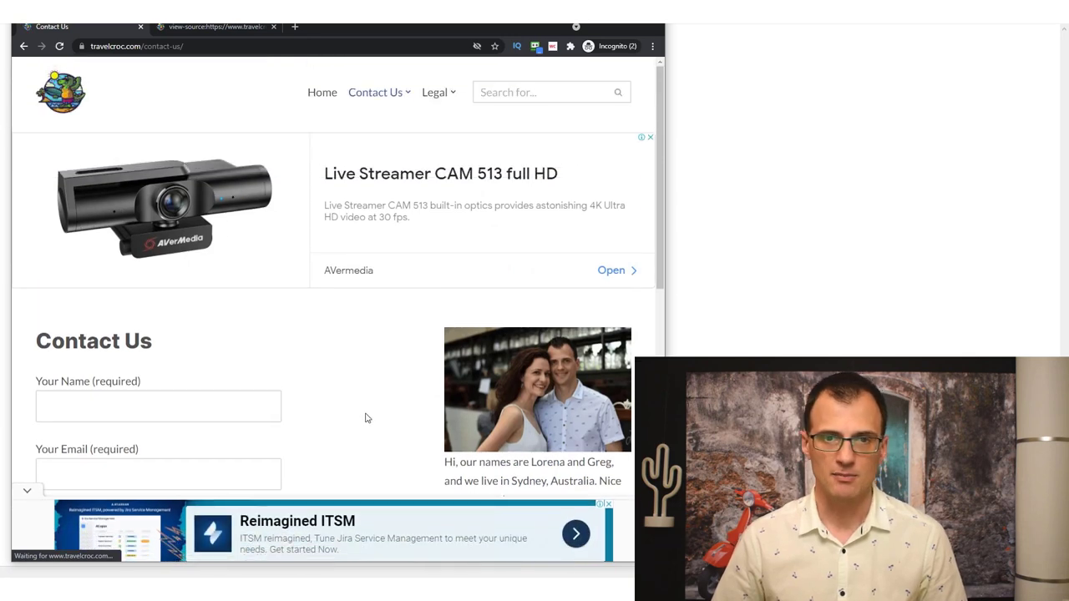
{"action": "left_click", "coordinate": [608, 498]}
{"action": "scroll", "coordinate": [341, 317], "scroll_direction": "down", "scroll_amount": 2}
{"action": "left_click_drag", "start_coordinate": [660, 210], "coordinate": [666, 219]}
{"action": "scroll", "coordinate": [665, 219], "scroll_direction": "down", "scroll_amount": 2}
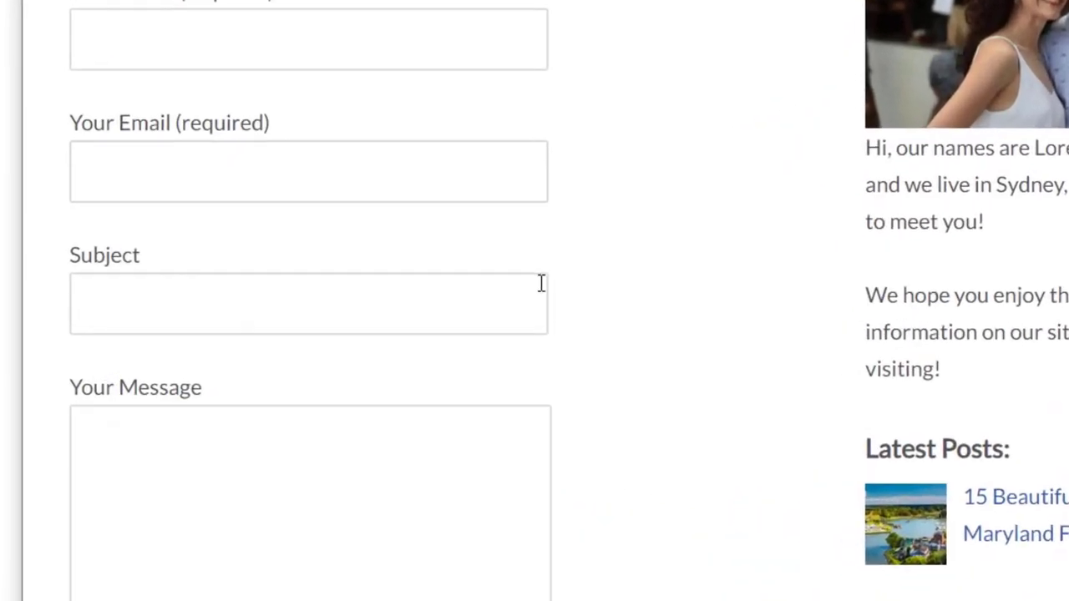
{"action": "scroll", "coordinate": [336, 219], "scroll_direction": "down", "scroll_amount": 5}
{"action": "scroll", "coordinate": [516, 404], "scroll_direction": "up", "scroll_amount": 10}
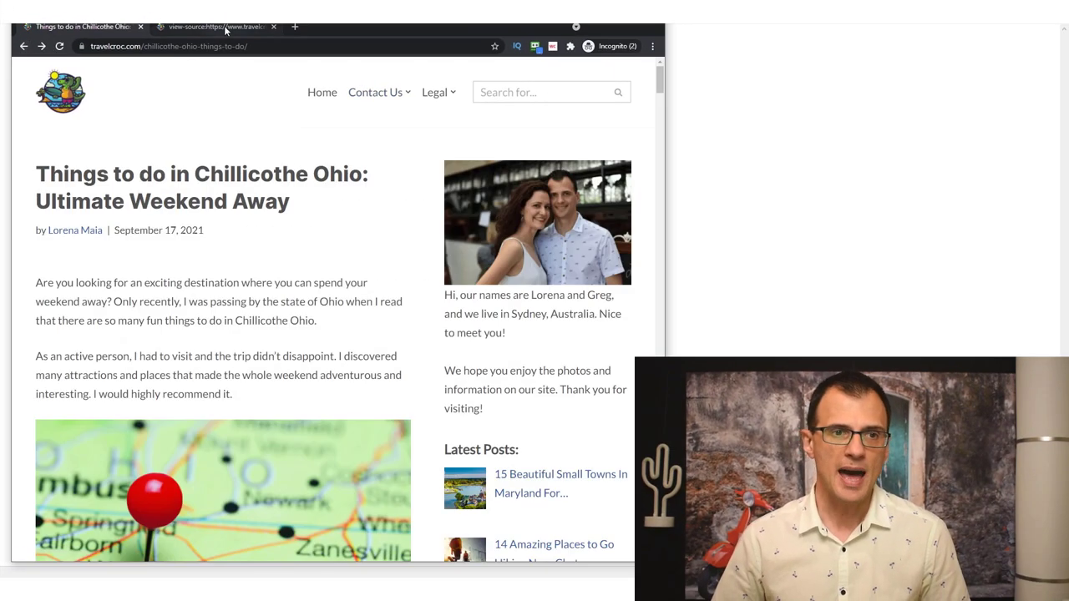
Compare the contact-form-7 code in the page source with the article, checking the article's content for a contact form.
{"action": "left_click", "coordinate": [224, 27]}
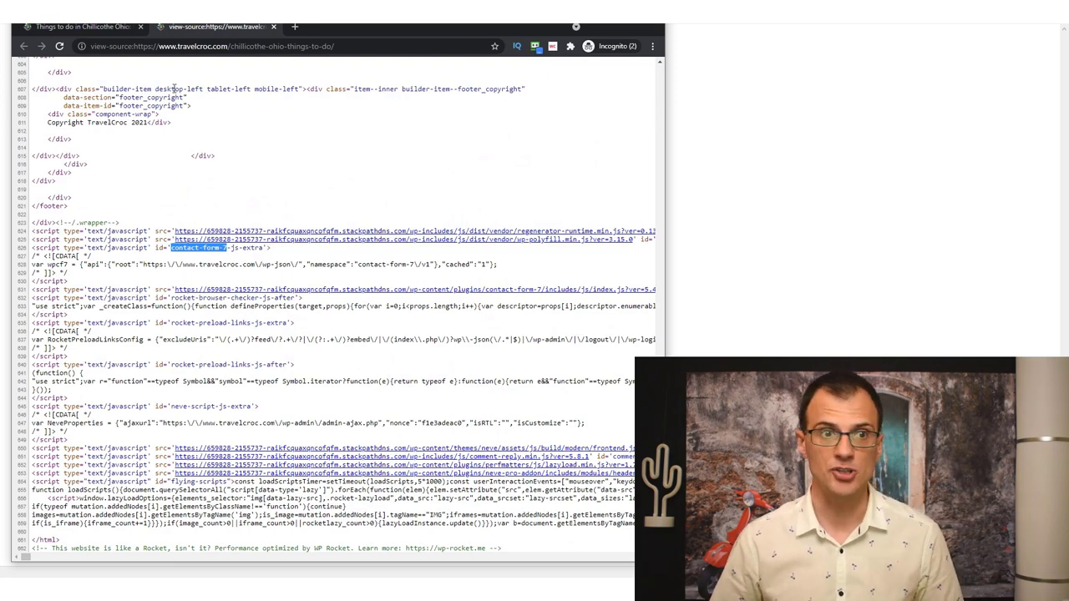
{"action": "left_click", "coordinate": [83, 27]}
{"action": "scroll", "coordinate": [293, 310], "scroll_direction": "down", "scroll_amount": 5}
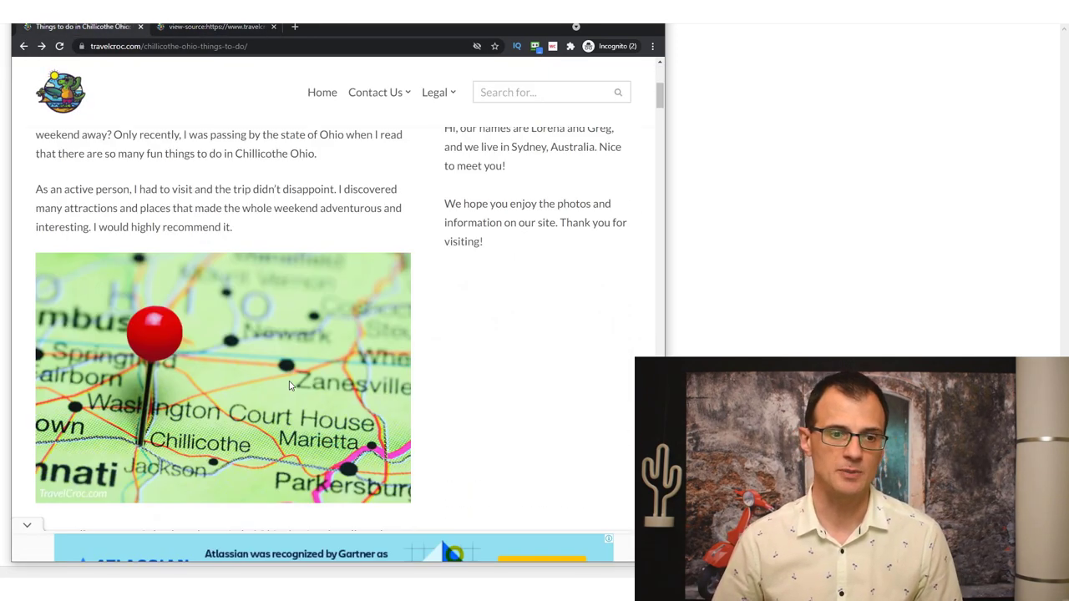
{"action": "scroll", "coordinate": [317, 350], "scroll_direction": "up", "scroll_amount": 5}
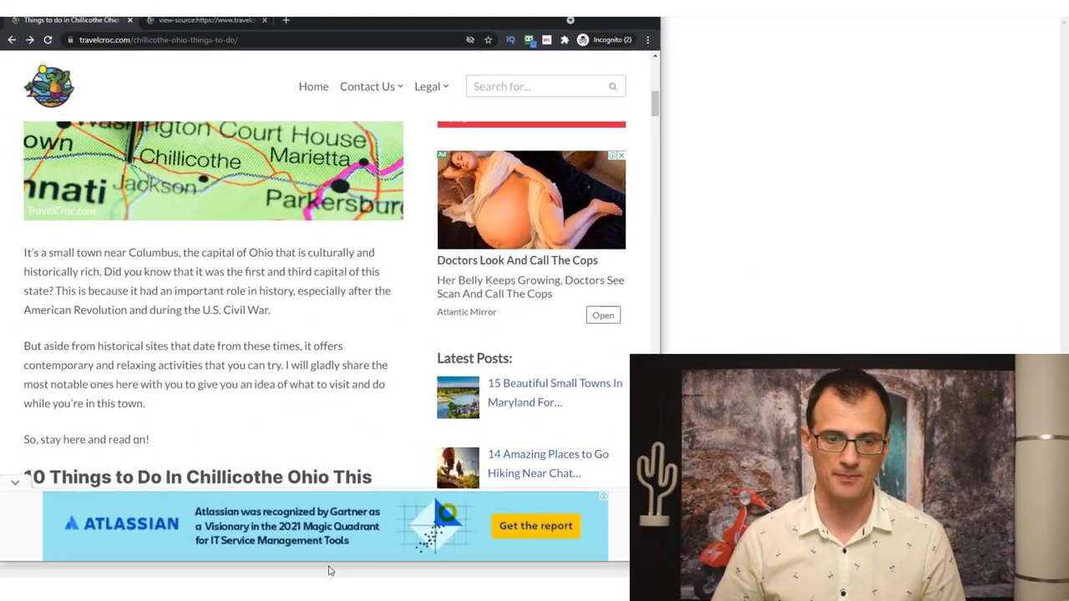
{"action": "scroll", "coordinate": [221, 301], "scroll_direction": "down", "scroll_amount": 20}
{"action": "left_click_drag", "start_coordinate": [659, 418], "coordinate": [686, 52]}
Switch to the Perfmatters settings and show the Assets options containing the Script Manager setting.
{"action": "key", "text": "alt+Tab"}
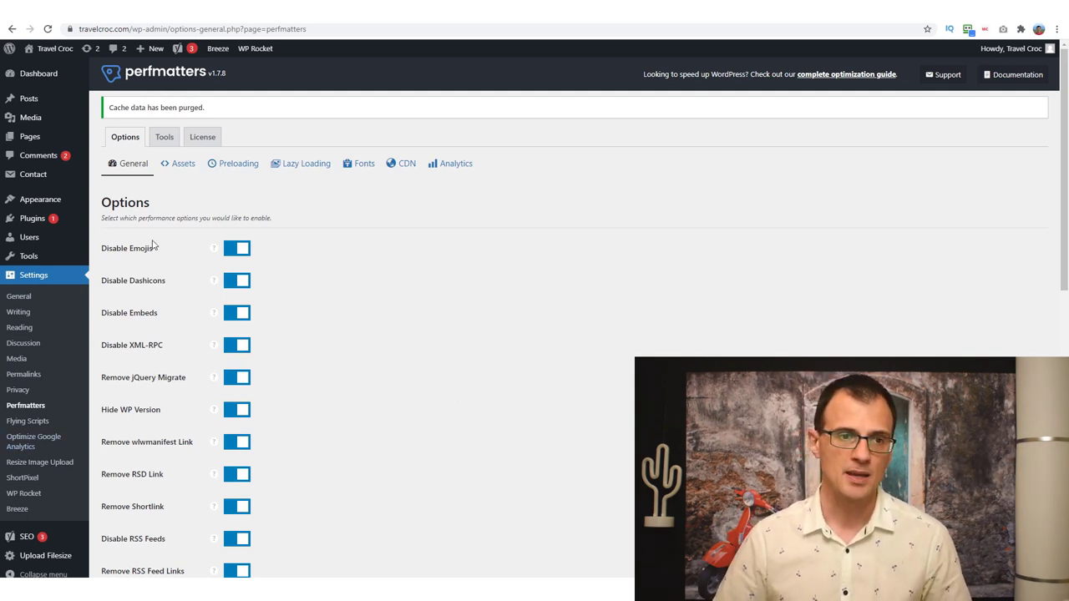
{"action": "left_click", "coordinate": [178, 164]}
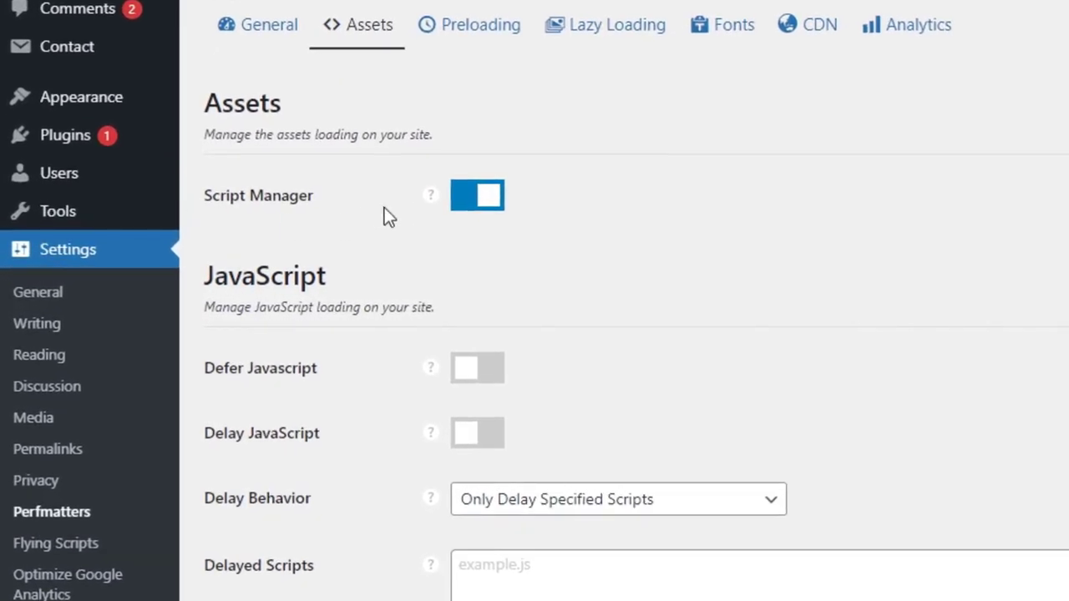
{"action": "mouse_move", "coordinate": [165, 252]}
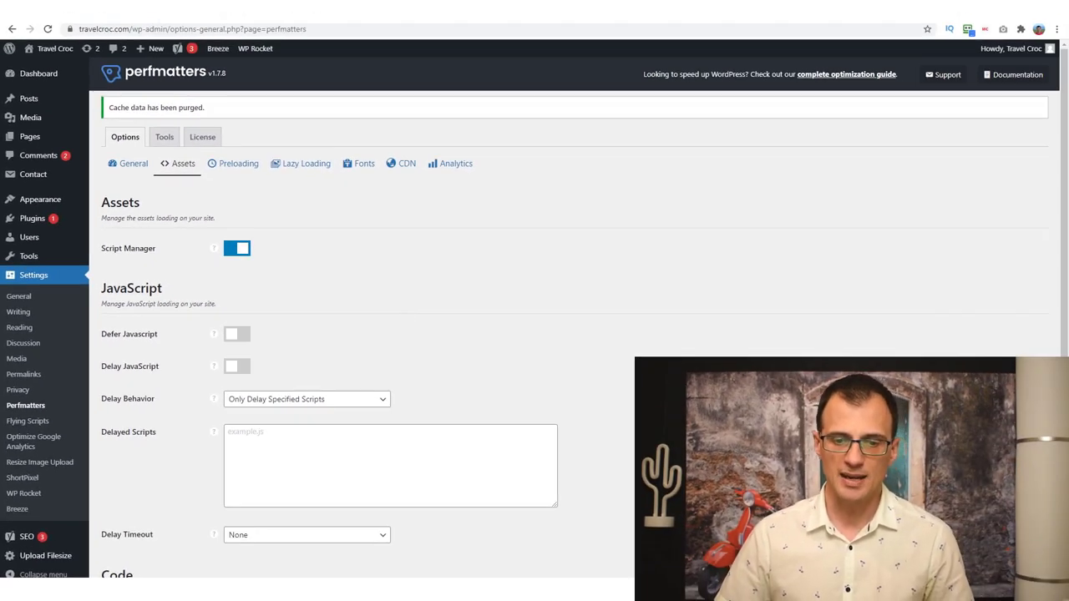
Copy the Chillicothe article's URL from the incognito window and close that window.
{"action": "key", "text": "alt+Tab"}
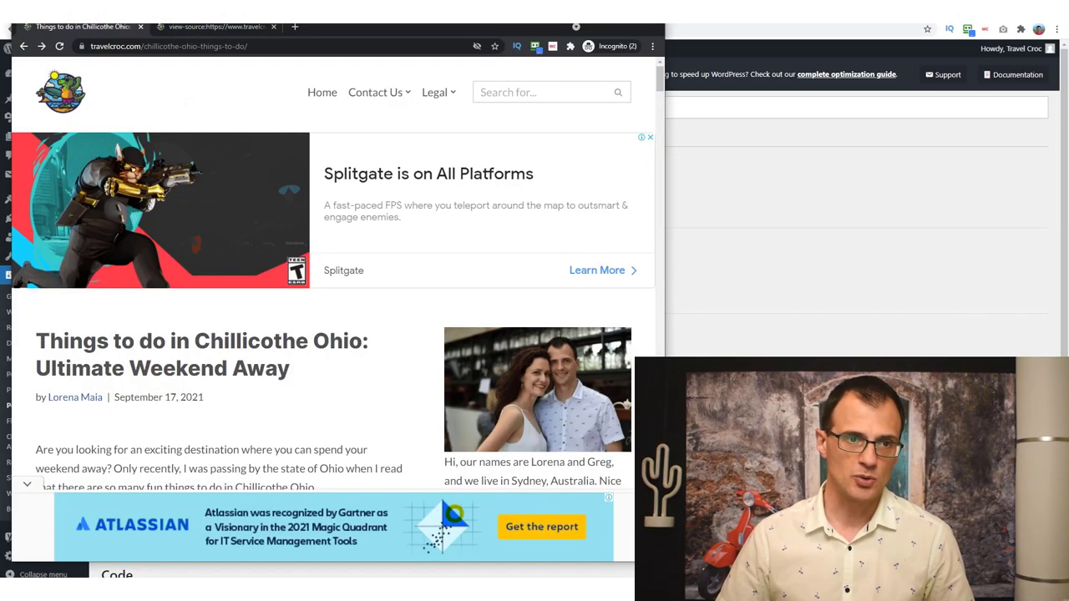
{"action": "left_click", "coordinate": [276, 48]}
{"action": "key", "text": "ctrl+c"}
{"action": "key", "text": "ctrl+shift+w"}
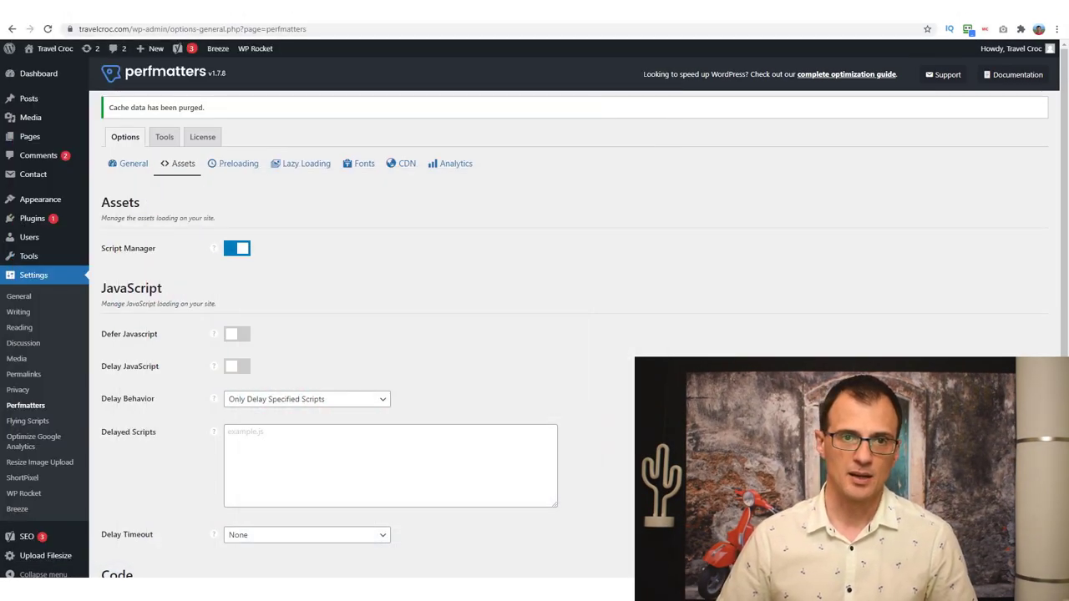
Open the copied article URL in a new tab of the logged-in browser and launch its Script Manager.
{"action": "key", "text": "ctrl+t"}
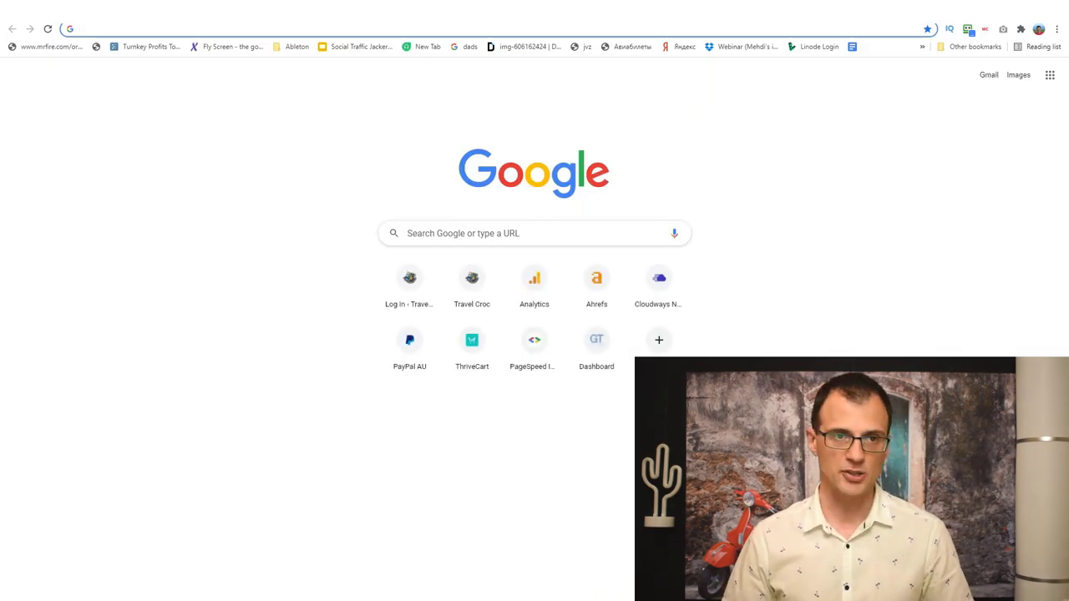
{"action": "key", "text": "ctrl+v"}
{"action": "key", "text": "Return"}
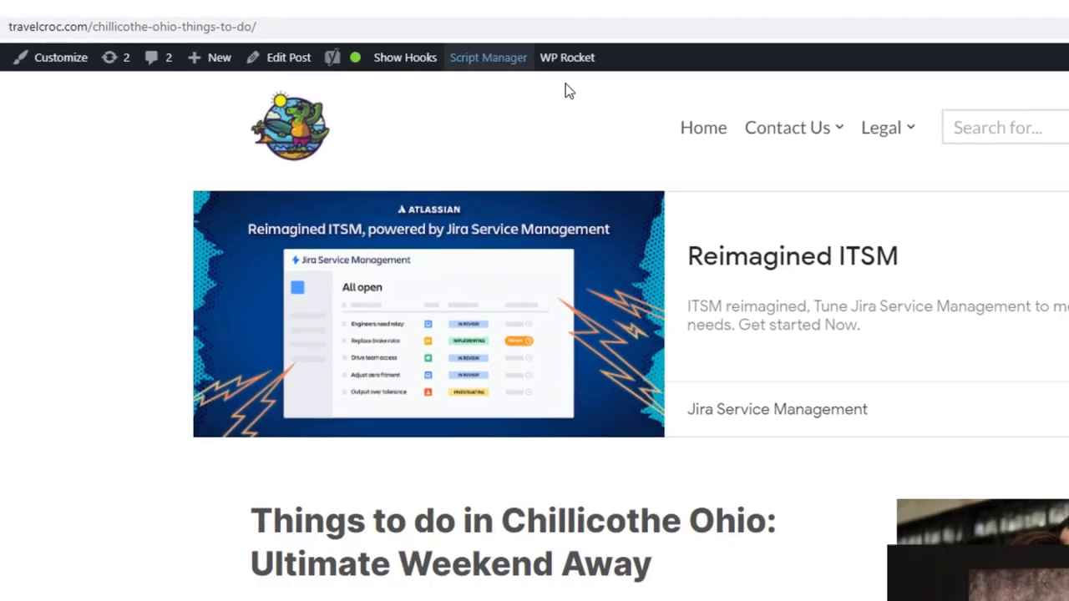
{"action": "left_click", "coordinate": [584, 74]}
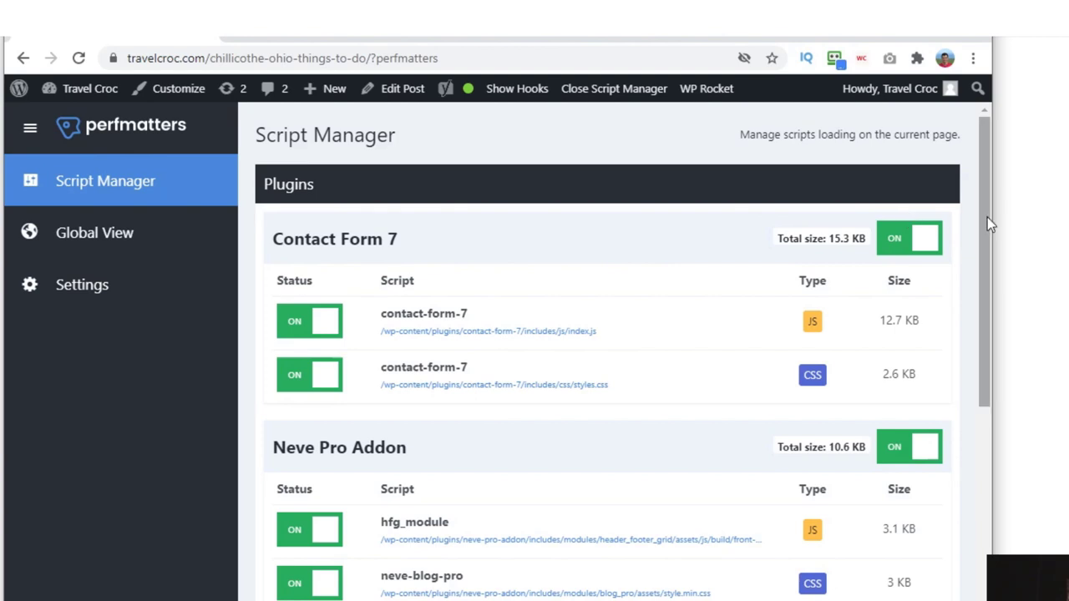
{"action": "left_click_drag", "start_coordinate": [987, 217], "coordinate": [1036, 227]}
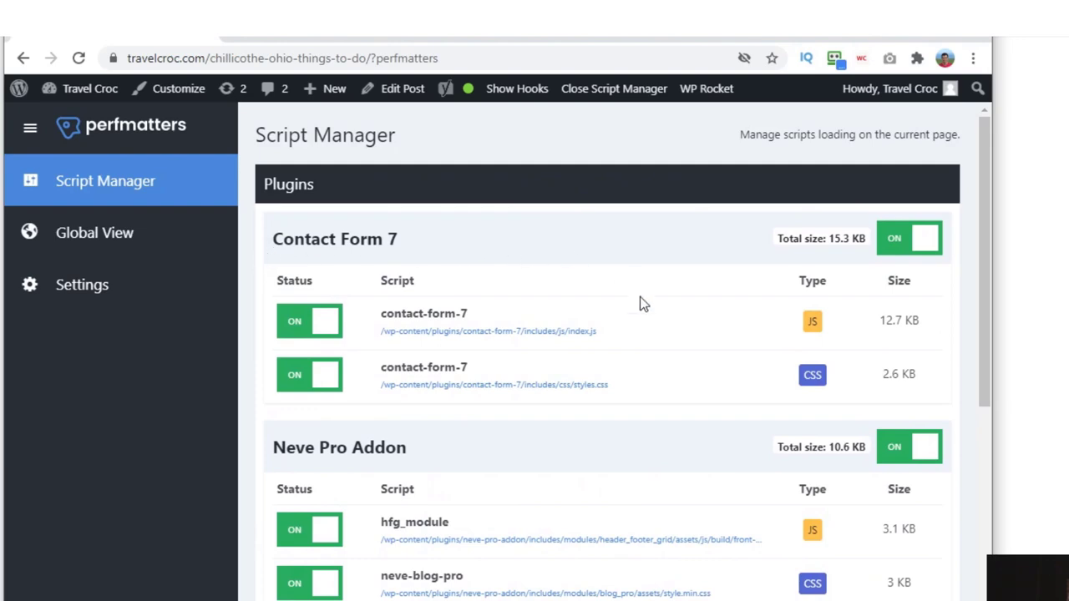
Examine the plugin, theme and miscellaneous scripts listed in the Script Manager for this article.
{"action": "scroll", "coordinate": [605, 219], "scroll_direction": "down", "scroll_amount": 2}
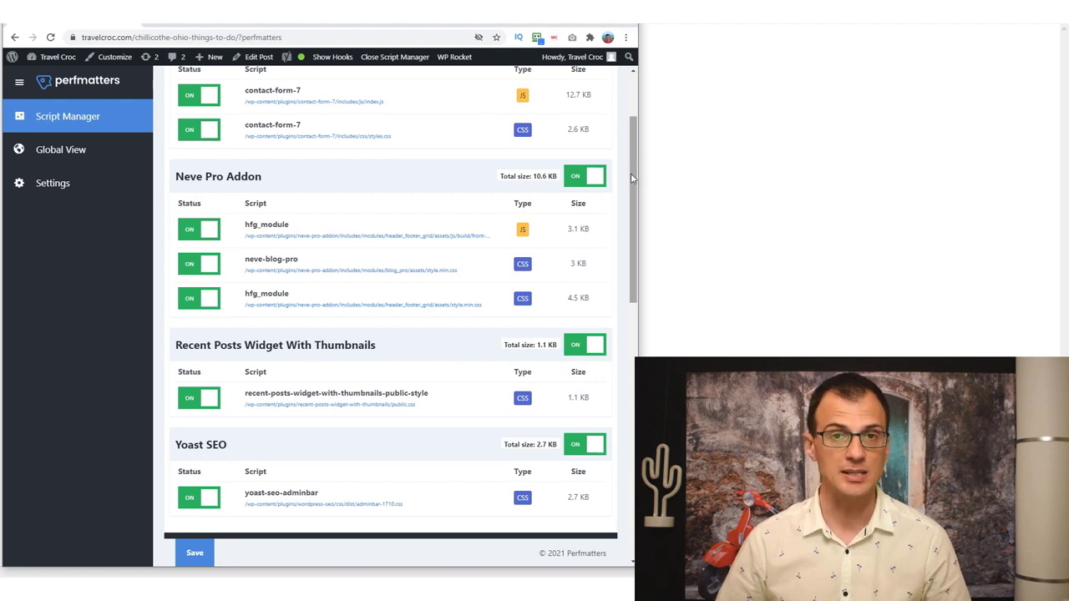
{"action": "left_click_drag", "start_coordinate": [635, 190], "coordinate": [640, 315]}
{"action": "scroll", "coordinate": [436, 231], "scroll_direction": "down", "scroll_amount": 3}
{"action": "scroll", "coordinate": [420, 239], "scroll_direction": "up", "scroll_amount": 1}
{"action": "scroll", "coordinate": [420, 240], "scroll_direction": "up", "scroll_amount": 1}
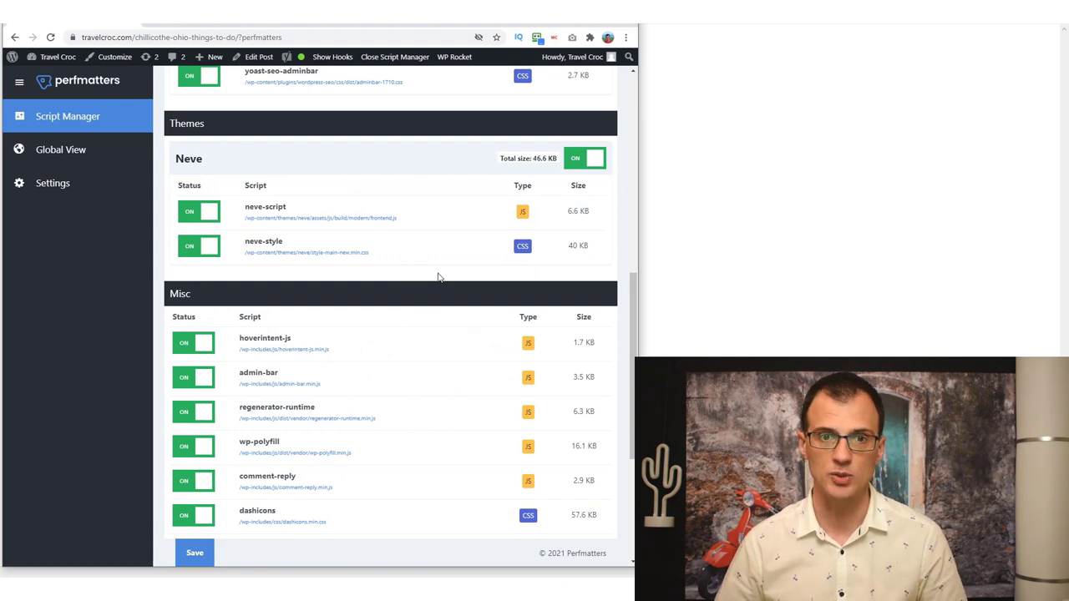
{"action": "scroll", "coordinate": [437, 277], "scroll_direction": "down", "scroll_amount": 2}
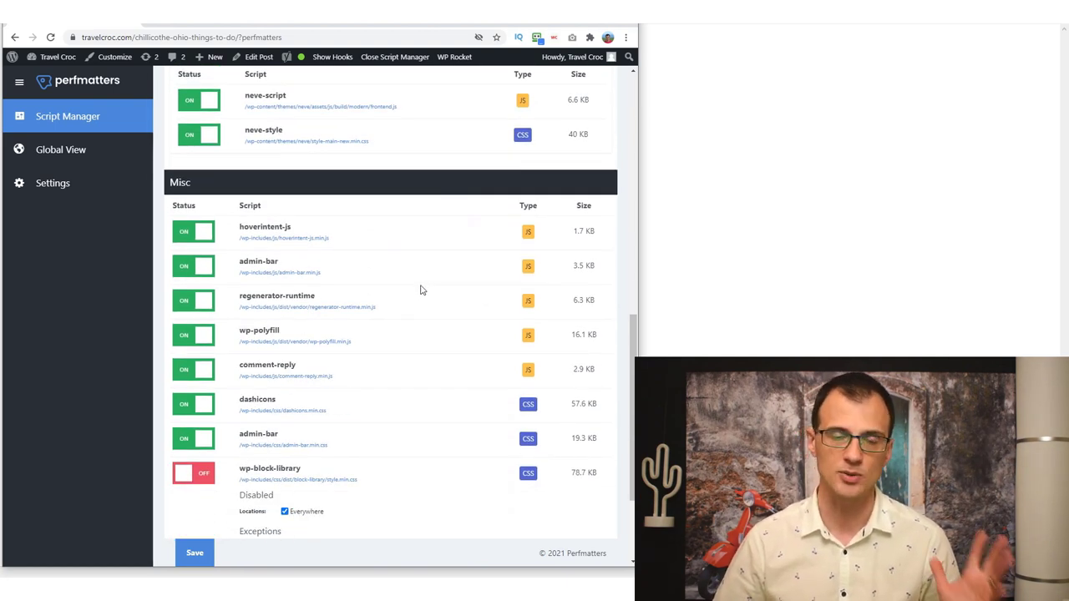
{"action": "scroll", "coordinate": [423, 290], "scroll_direction": "down", "scroll_amount": 2}
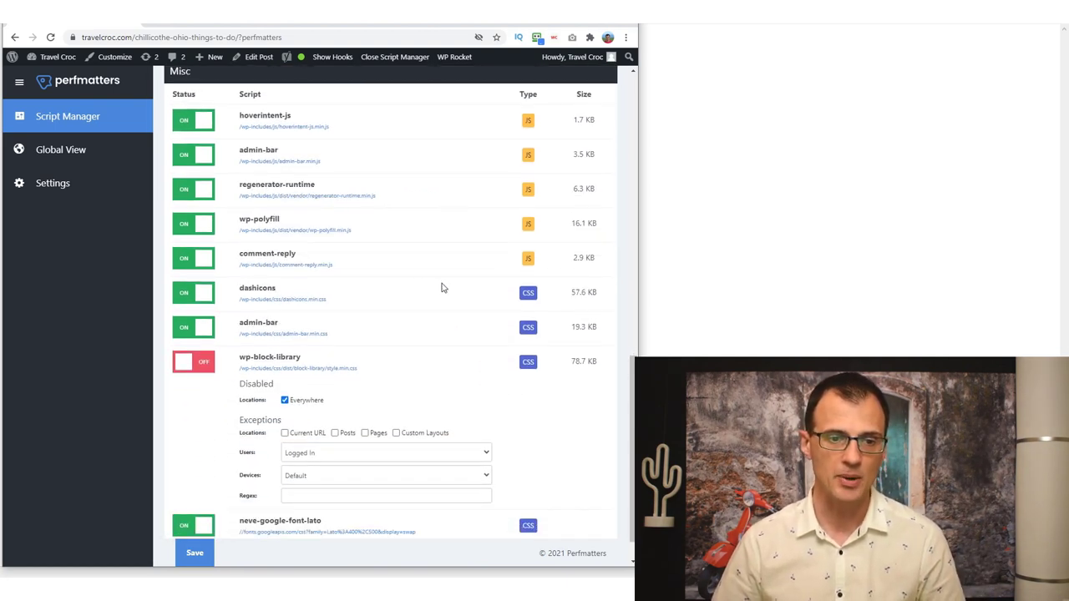
{"action": "scroll", "coordinate": [443, 287], "scroll_direction": "down", "scroll_amount": 1}
{"action": "scroll", "coordinate": [585, 451], "scroll_direction": "up", "scroll_amount": 12}
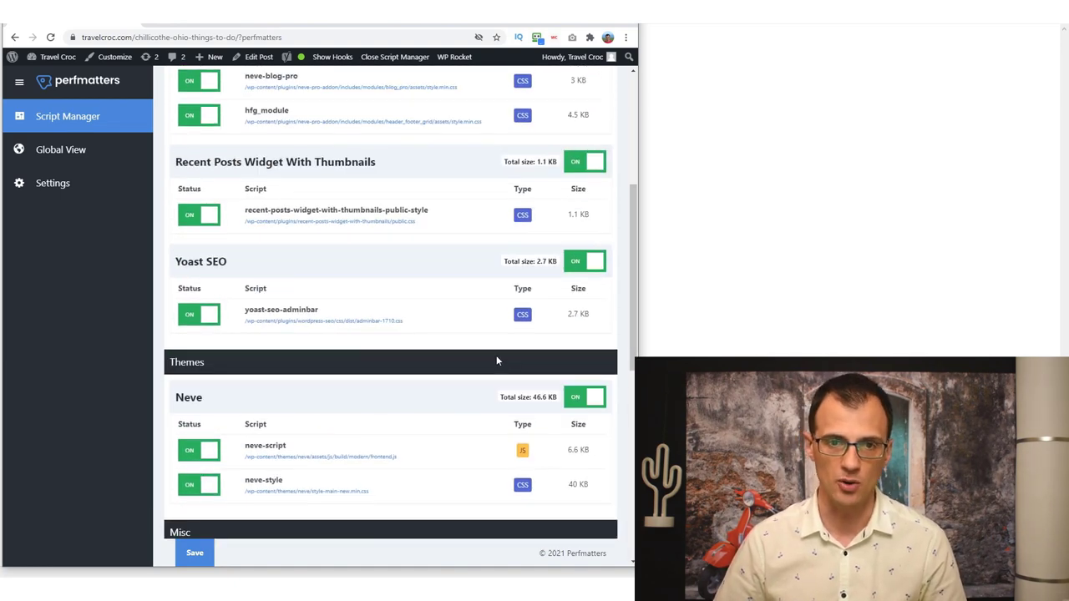
{"action": "scroll", "coordinate": [459, 472], "scroll_direction": "up", "scroll_amount": 3}
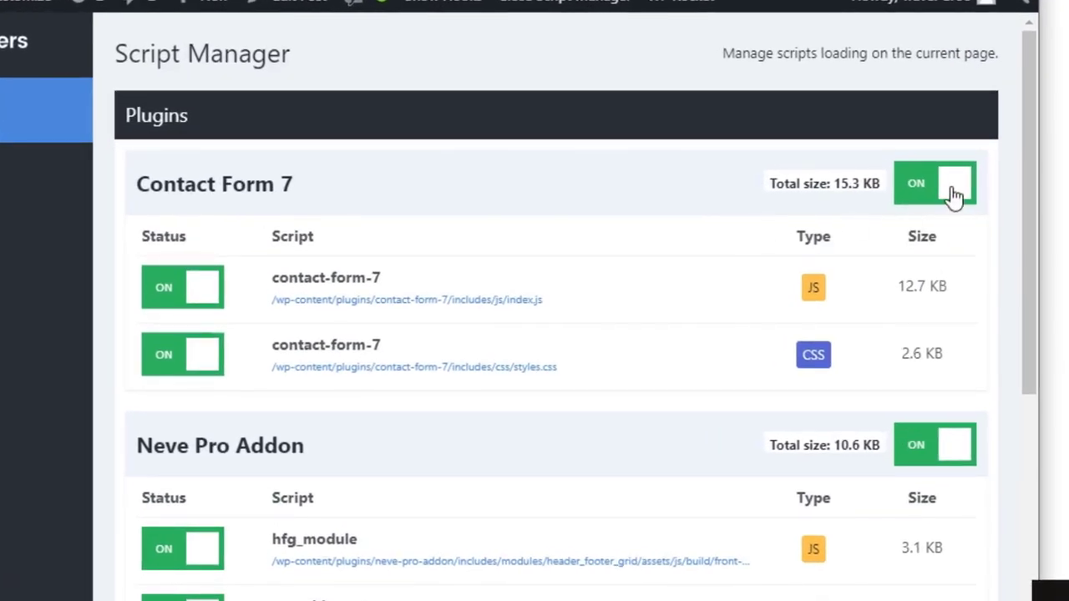
Try disabling Contact Form 7 everywhere to view its exception options, and switch the plugin's scripts back on.
{"action": "left_click", "coordinate": [954, 195]}
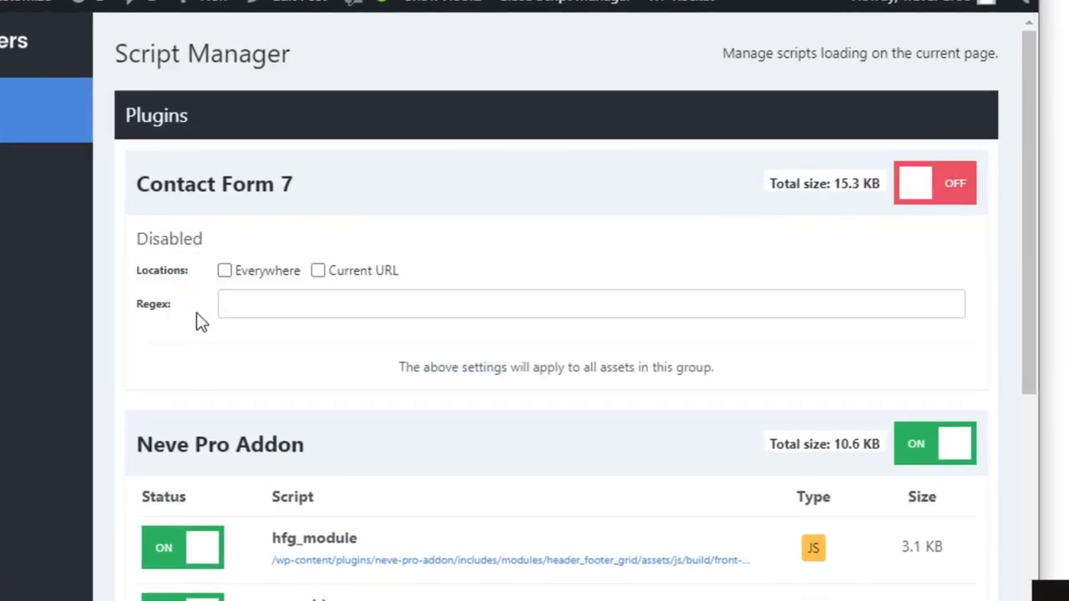
{"action": "left_click", "coordinate": [225, 272]}
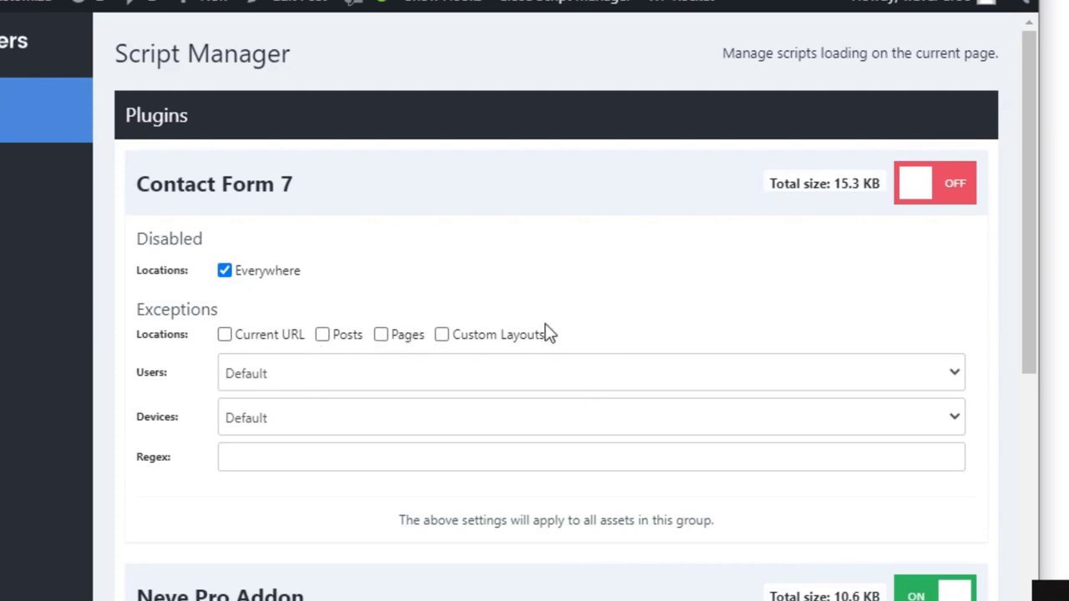
{"action": "left_click", "coordinate": [225, 270]}
{"action": "left_click", "coordinate": [934, 183]}
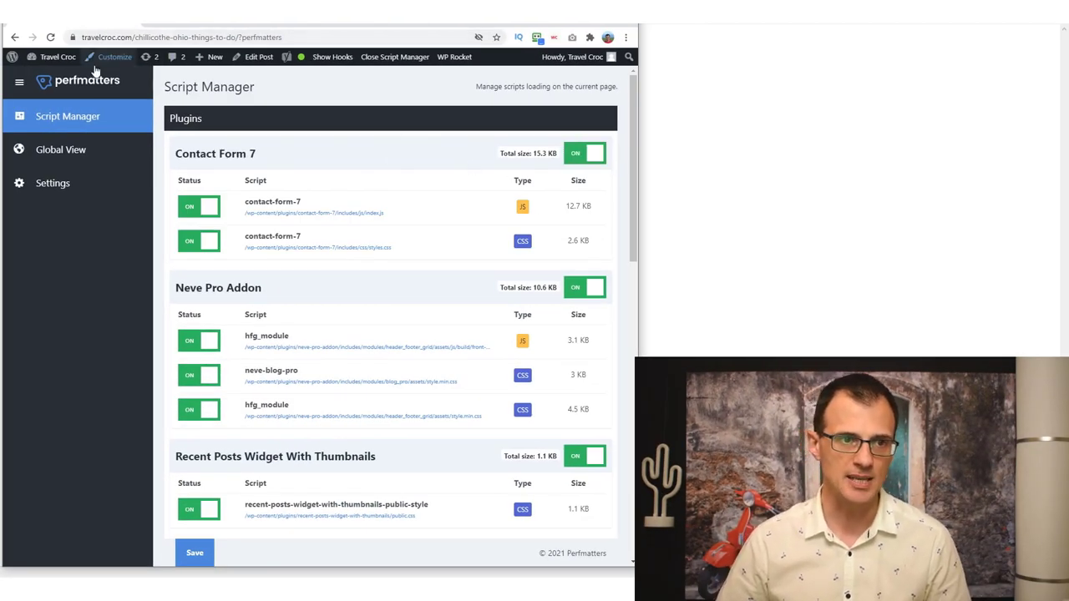
Go to the site's Contact Us page through the dashboard and homepage, and launch the Script Manager for it.
{"action": "left_click", "coordinate": [57, 57]}
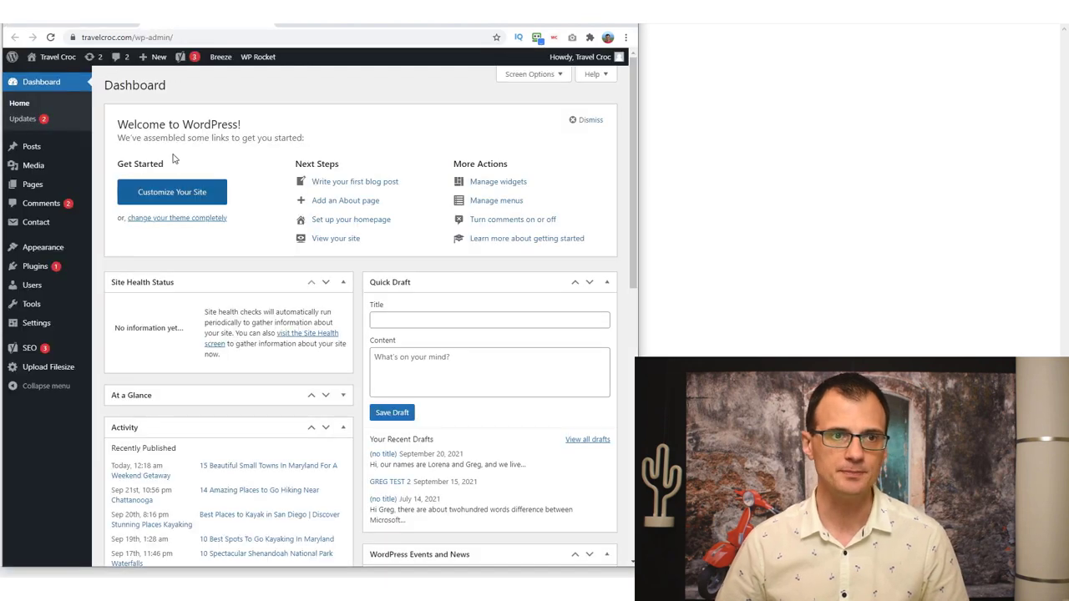
{"action": "mouse_move", "coordinate": [57, 57]}
{"action": "left_click", "coordinate": [50, 78]}
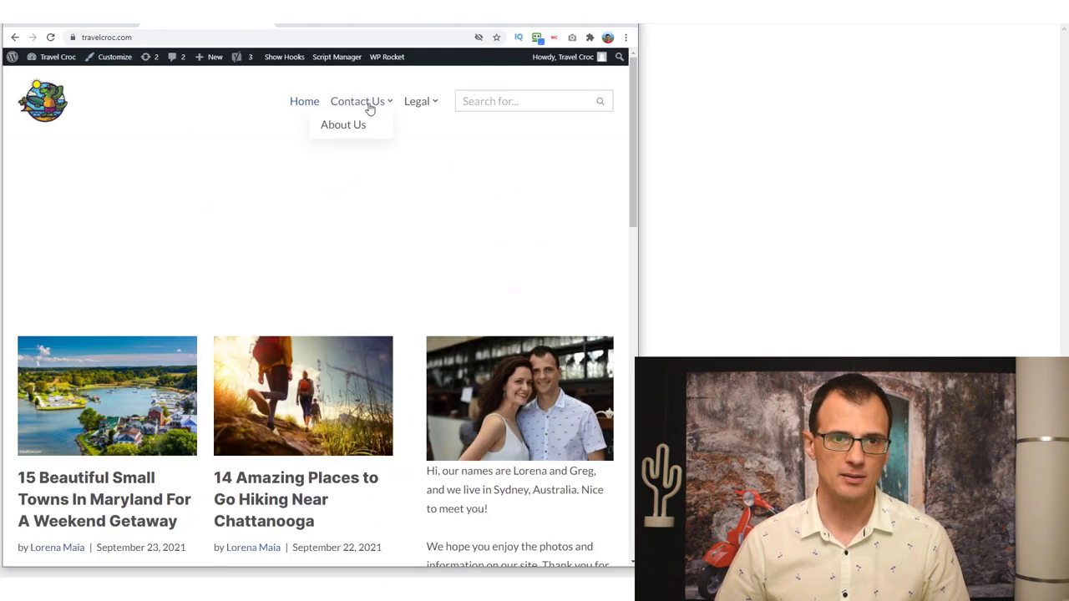
{"action": "left_click", "coordinate": [359, 101]}
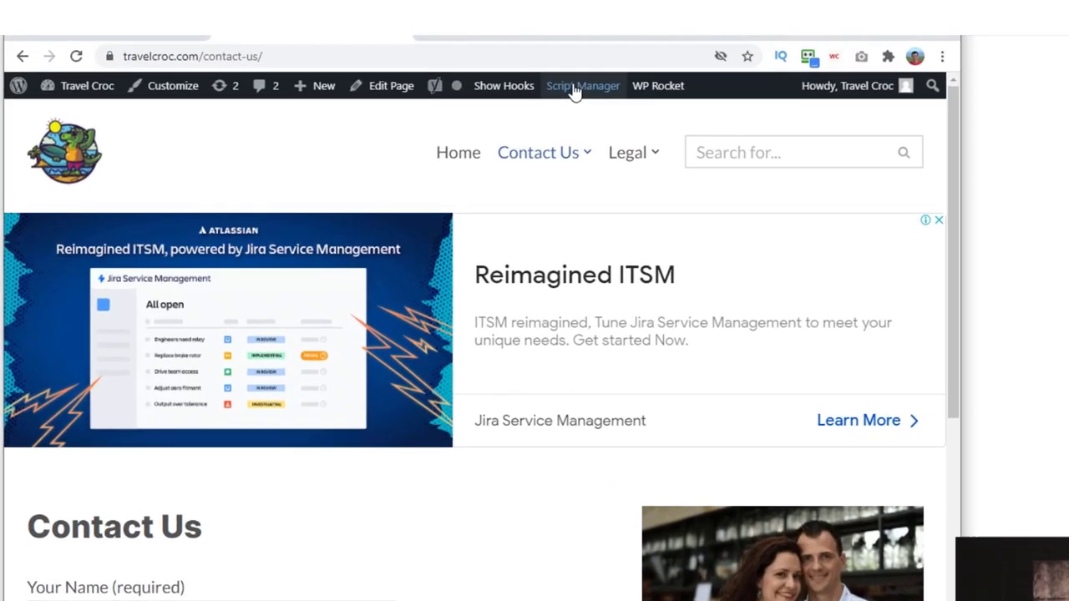
{"action": "left_click", "coordinate": [575, 88]}
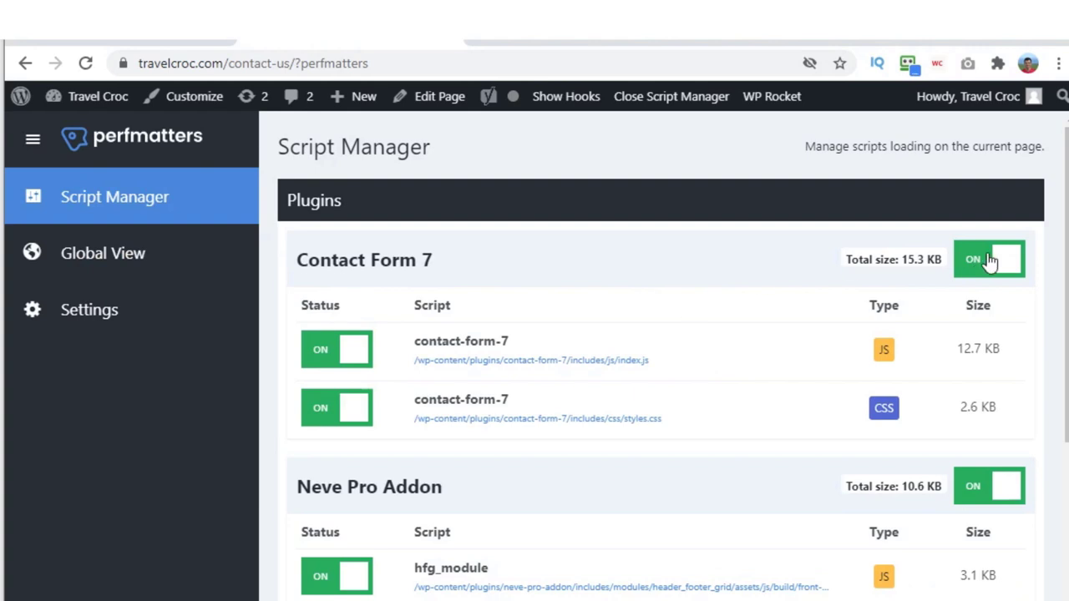
Disable Contact Form 7 everywhere with the current URL as the exception, and save the Script Manager settings.
{"action": "left_click", "coordinate": [988, 261]}
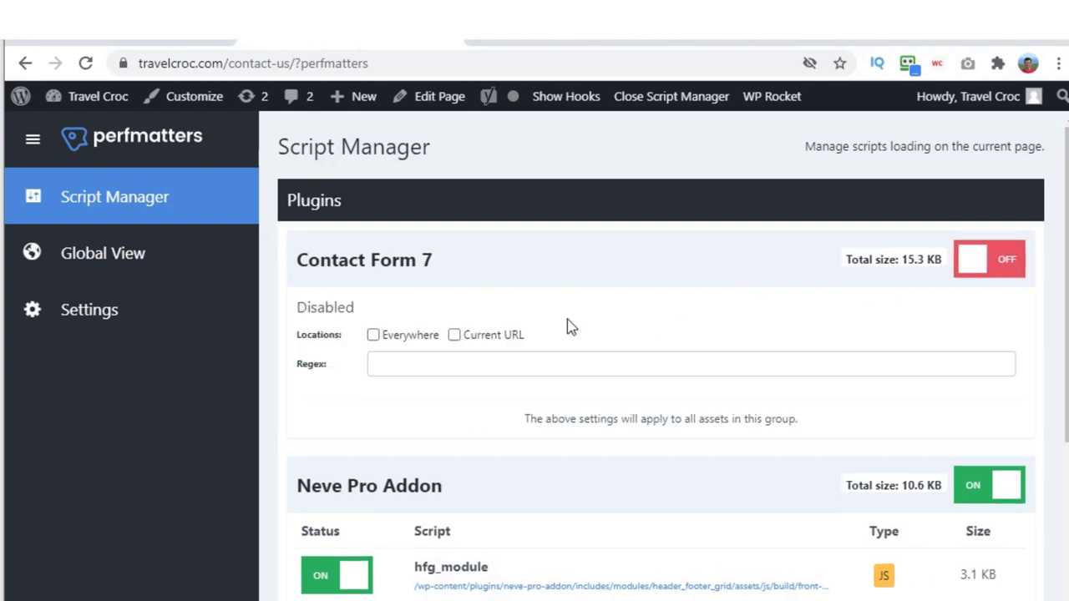
{"action": "left_click", "coordinate": [372, 337]}
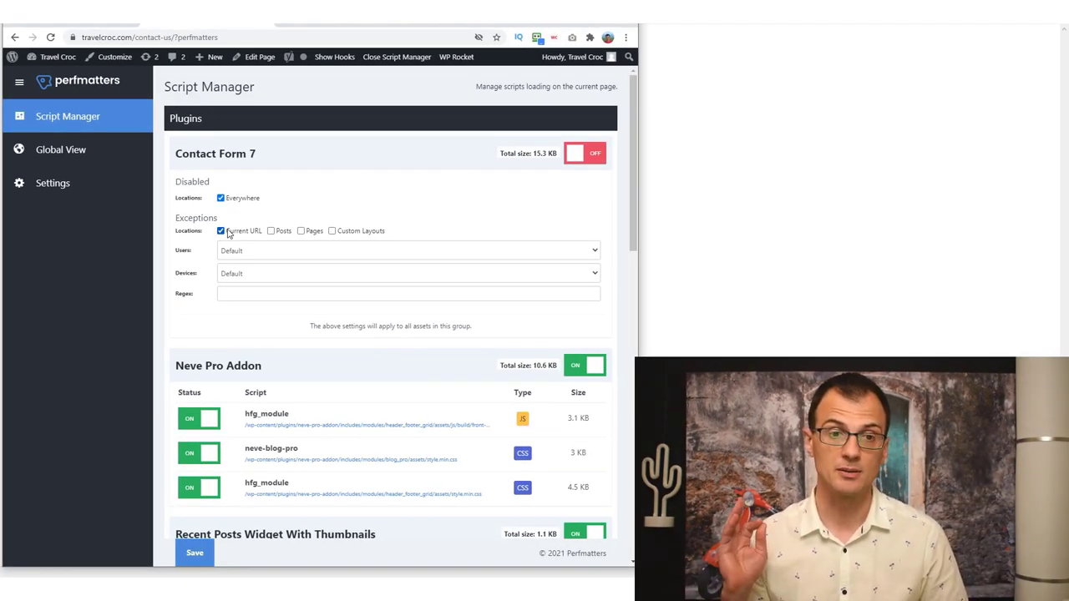
{"action": "scroll", "coordinate": [425, 370], "scroll_direction": "down", "scroll_amount": 5}
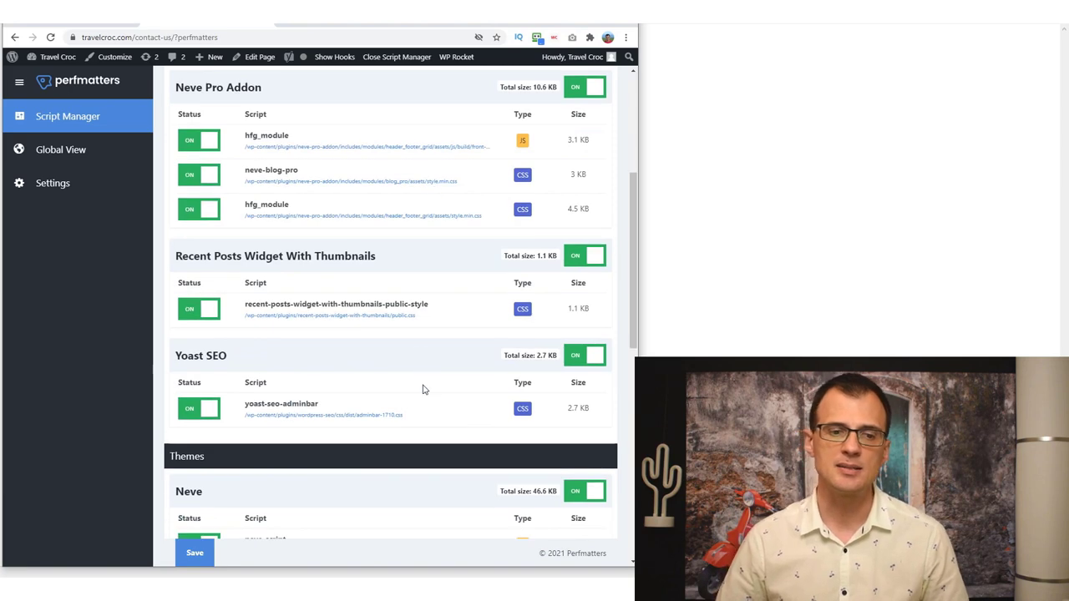
{"action": "scroll", "coordinate": [395, 399], "scroll_direction": "up", "scroll_amount": 7}
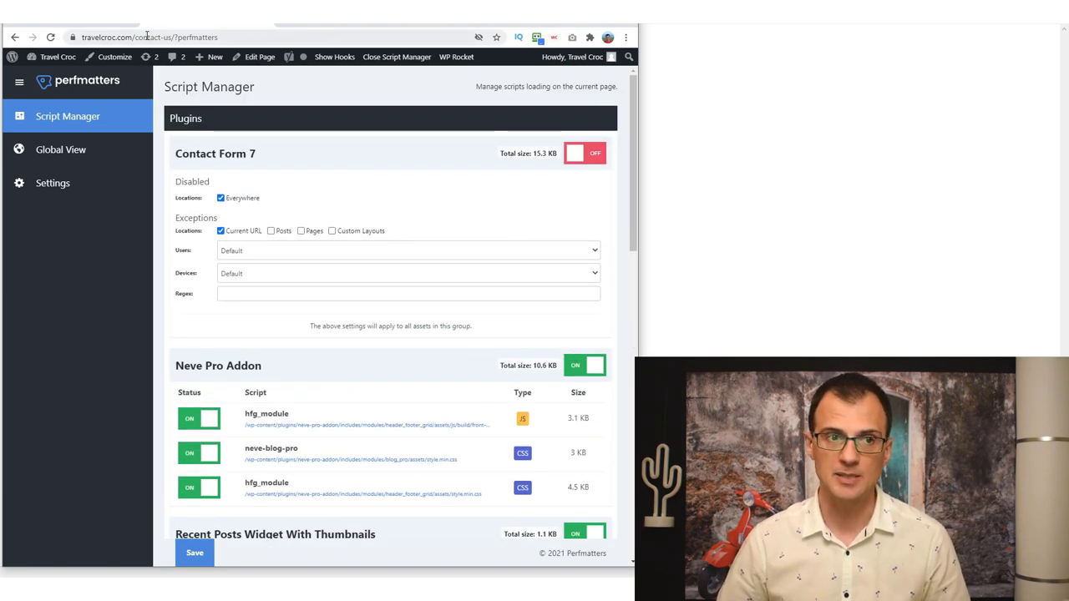
{"action": "left_click_drag", "start_coordinate": [82, 36], "coordinate": [218, 37]}
{"action": "left_click", "coordinate": [337, 94]}
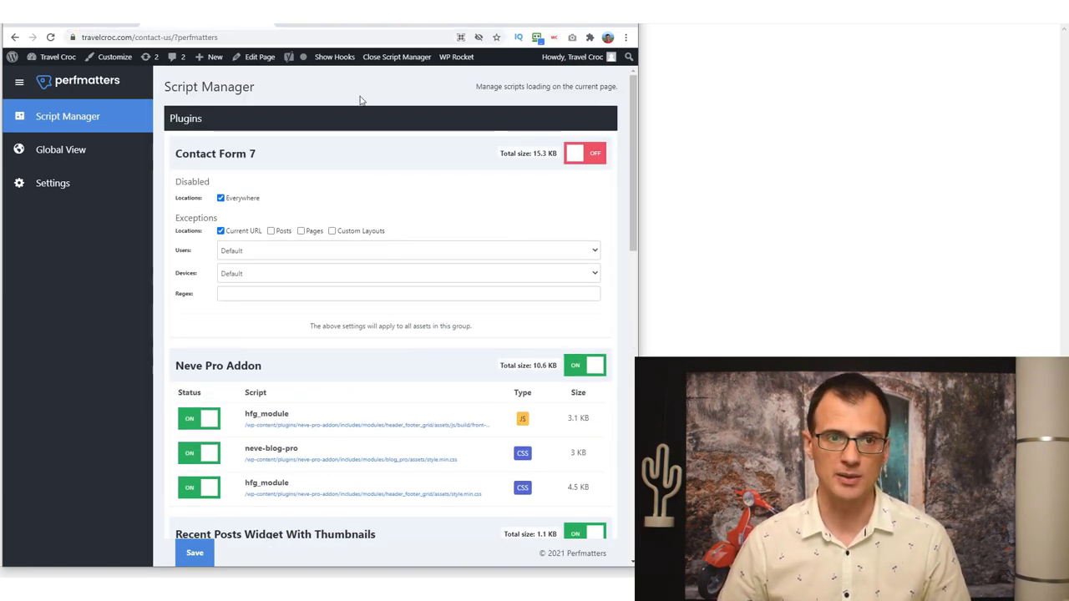
{"action": "key", "text": "End"}
{"action": "left_click", "coordinate": [211, 562]}
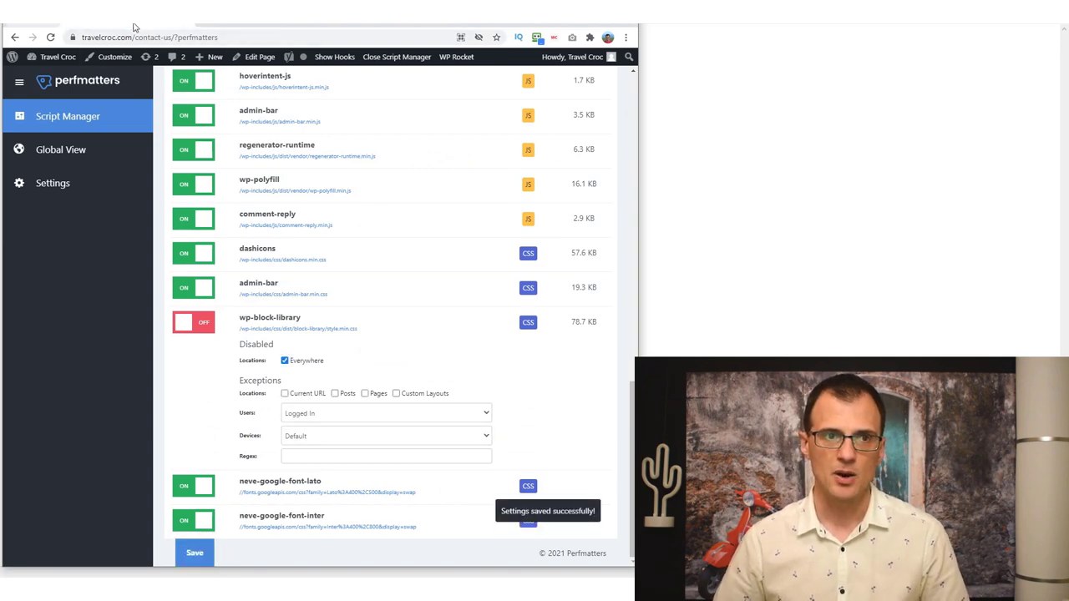
{"action": "scroll", "coordinate": [470, 315], "scroll_direction": "up", "scroll_amount": 15}
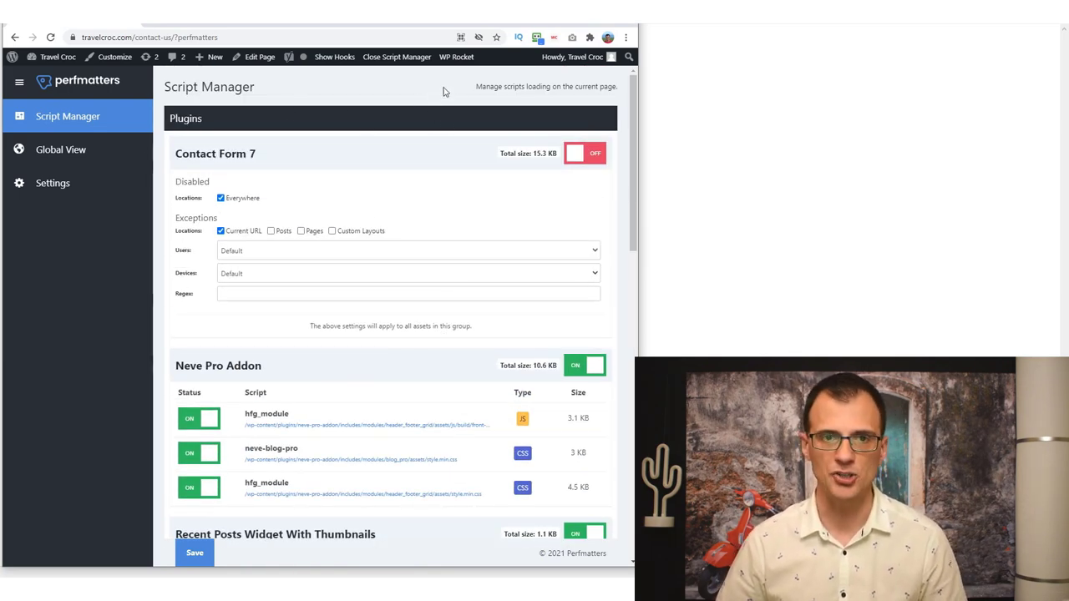
Purge the WP Rocket, OPcache and Breeze caches from the WordPress dashboard.
{"action": "left_click", "coordinate": [71, 70]}
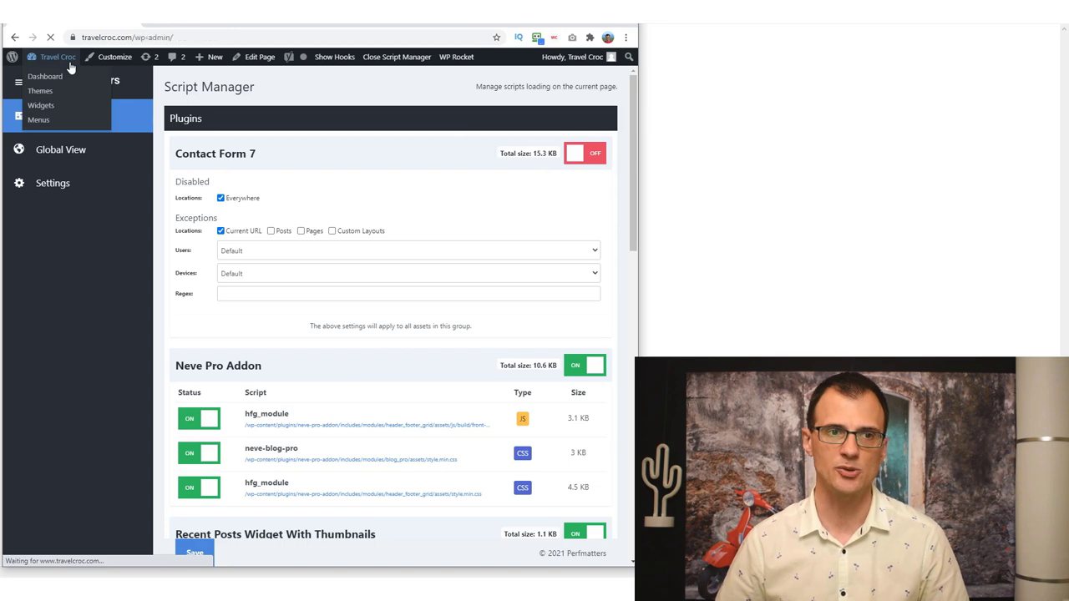
{"action": "mouse_move", "coordinate": [263, 57]}
{"action": "left_click", "coordinate": [262, 92]}
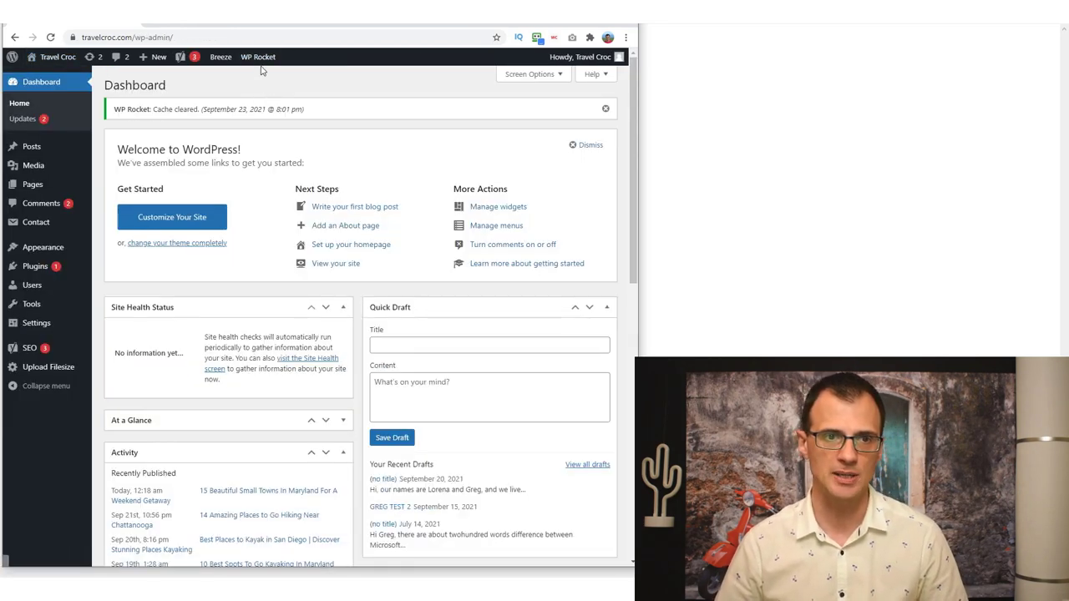
{"action": "mouse_move", "coordinate": [262, 90]}
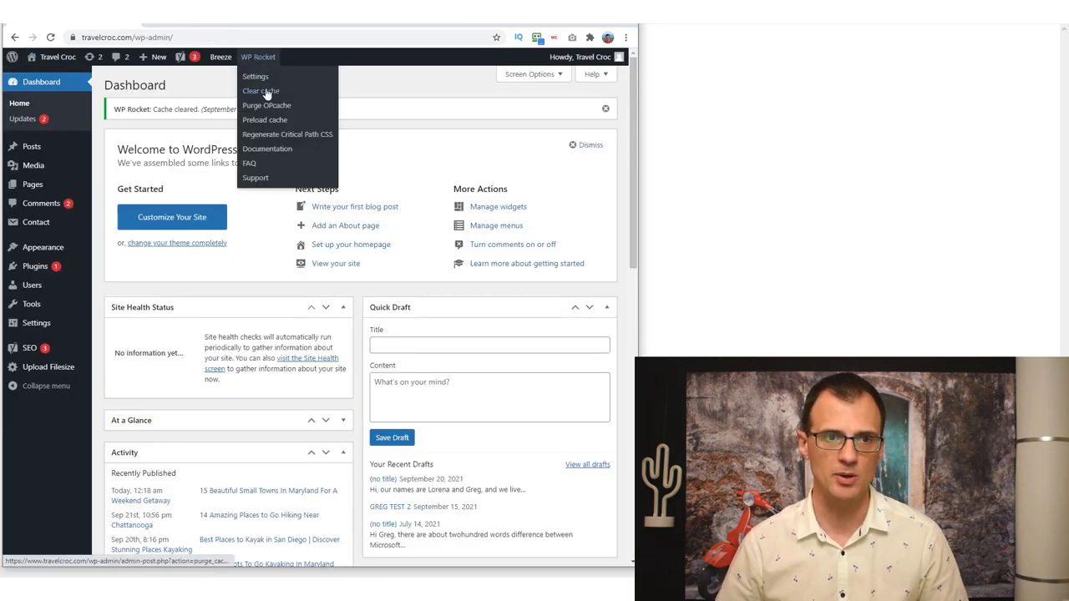
{"action": "left_click", "coordinate": [266, 106]}
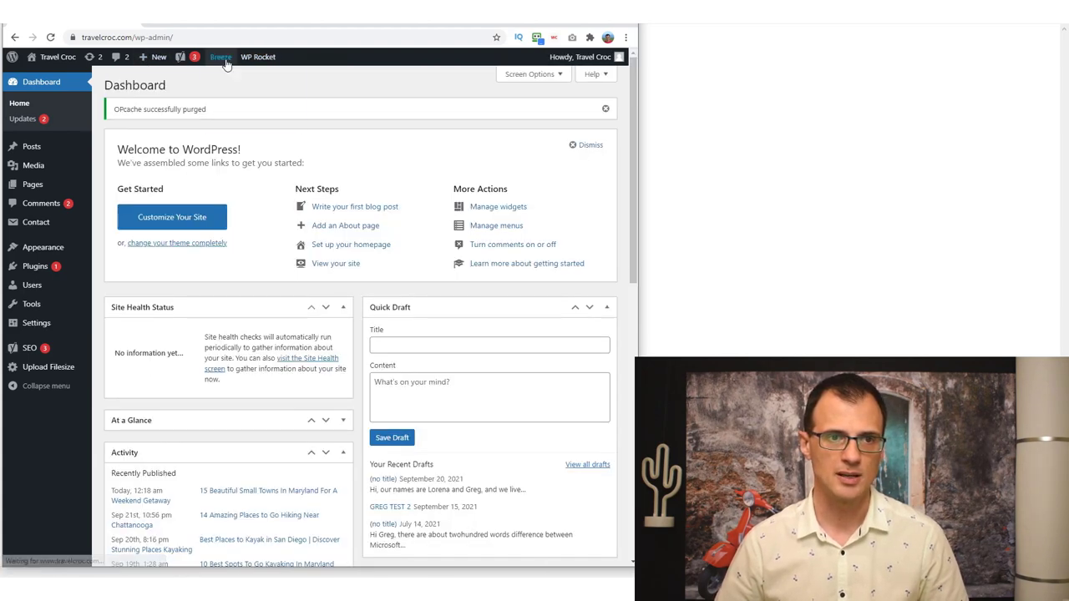
{"action": "mouse_move", "coordinate": [220, 57]}
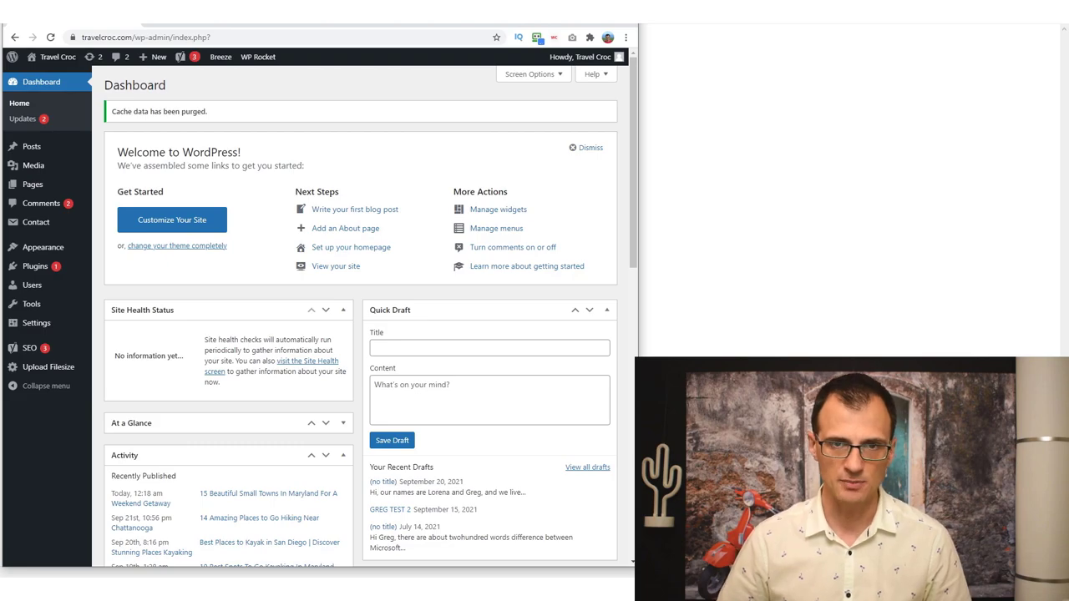
Examine the plugin, theme and miscellaneous script settings in the homepage's Script Manager.
{"action": "key", "text": "alt+Tab"}
{"action": "mouse_move", "coordinate": [653, 76]}
{"action": "left_mouse_down"}
{"action": "mouse_move", "coordinate": [653, 180]}
{"action": "mouse_move", "coordinate": [659, 60]}
{"action": "left_mouse_up"}
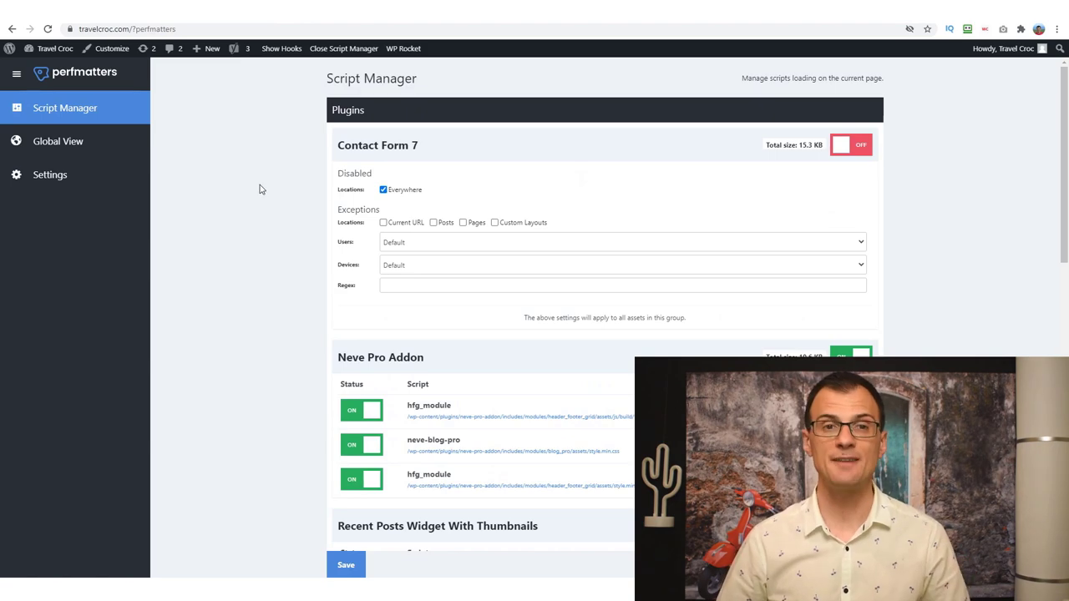
{"action": "scroll", "coordinate": [267, 185], "scroll_direction": "down", "scroll_amount": 10}
{"action": "scroll", "coordinate": [250, 368], "scroll_direction": "down", "scroll_amount": 4}
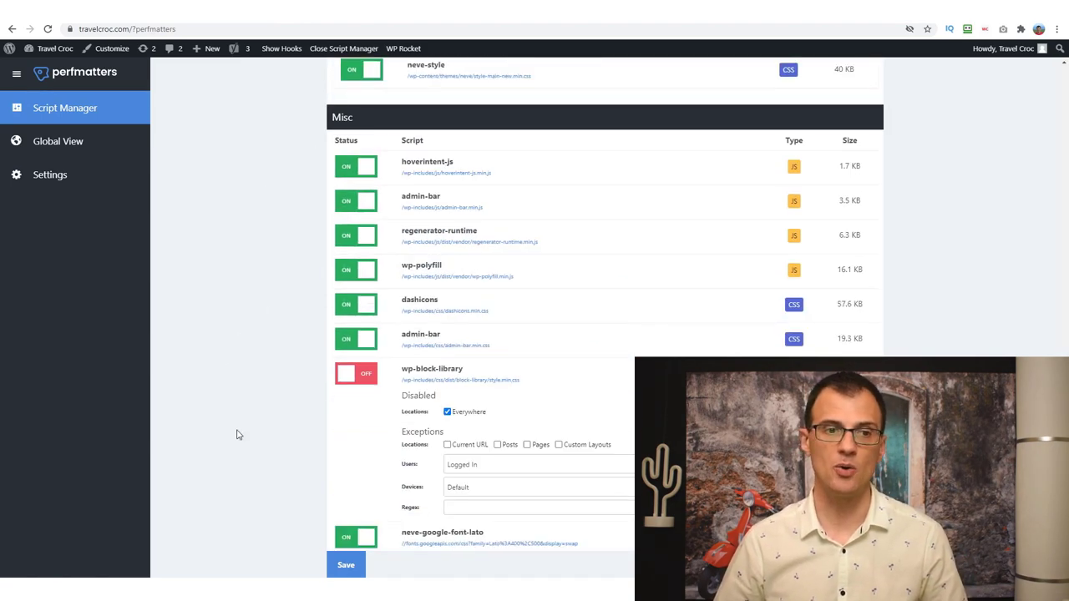
{"action": "scroll", "coordinate": [242, 426], "scroll_direction": "up", "scroll_amount": 15}
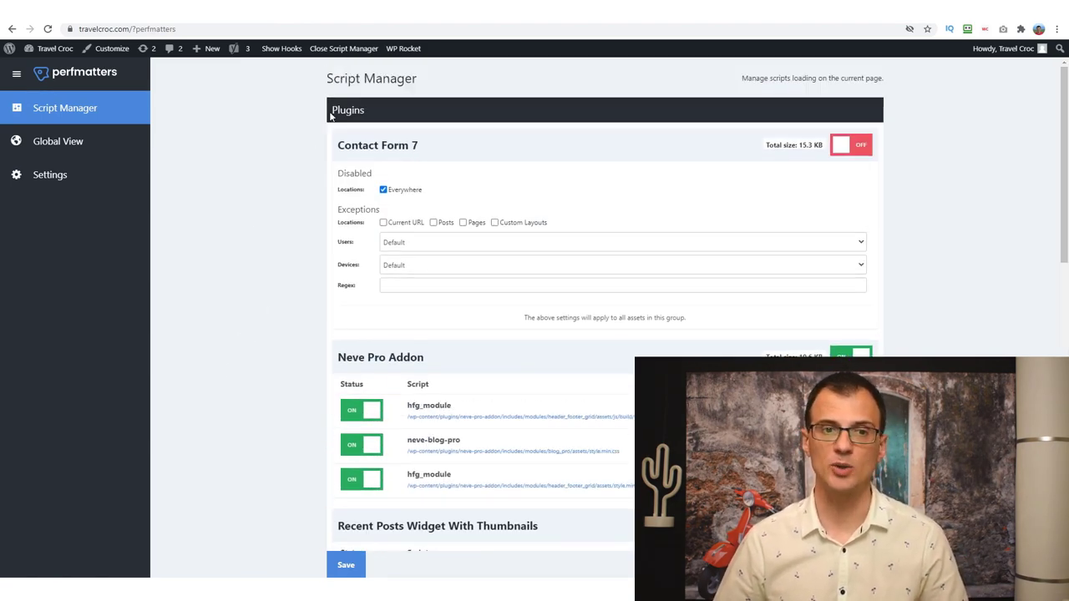
{"action": "scroll", "coordinate": [279, 159], "scroll_direction": "down", "scroll_amount": 10}
{"action": "scroll", "coordinate": [245, 248], "scroll_direction": "up", "scroll_amount": 4}
{"action": "scroll", "coordinate": [242, 288], "scroll_direction": "up", "scroll_amount": 10}
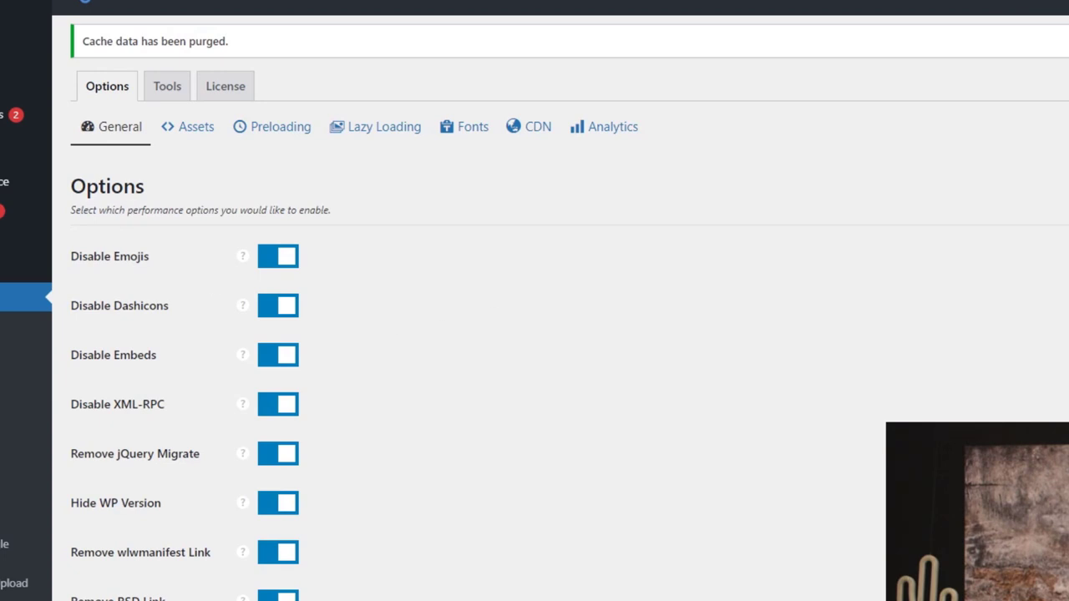
Examine the general Perfmatters performance options, including the toggles for emojis, RSS feeds, shortlinks and the REST API.
{"action": "scroll", "coordinate": [534, 334], "scroll_direction": "down", "scroll_amount": 3}
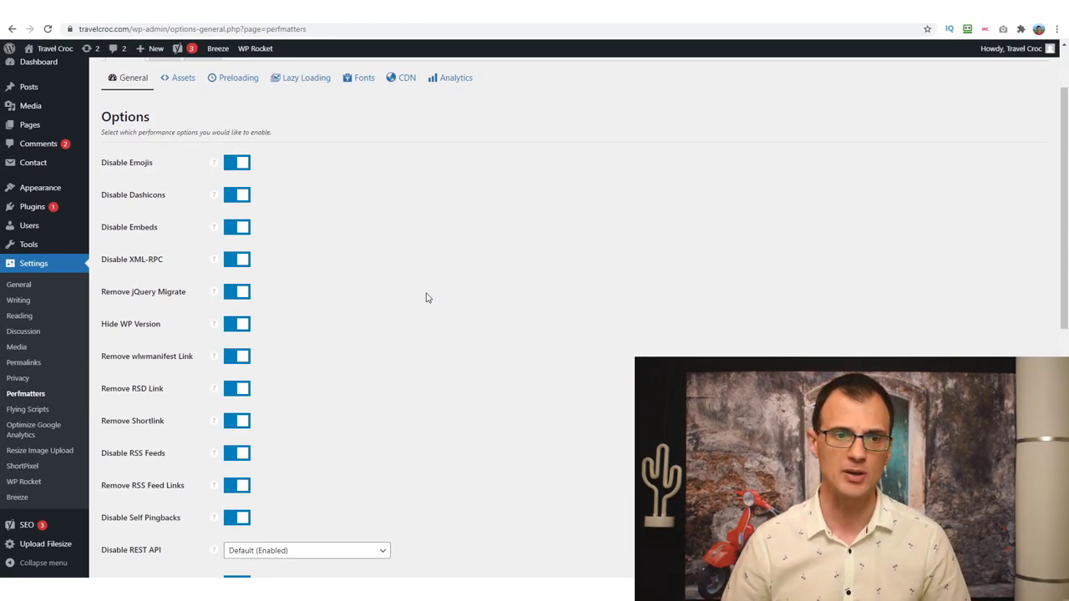
{"action": "scroll", "coordinate": [492, 309], "scroll_direction": "down", "scroll_amount": 4}
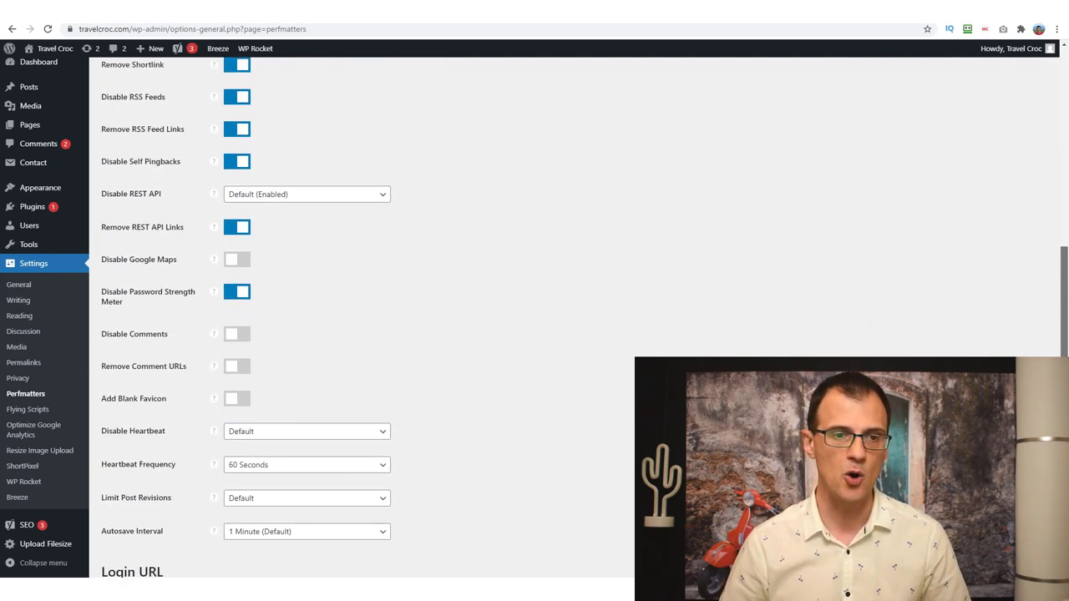
{"action": "scroll", "coordinate": [1059, 313], "scroll_direction": "up", "scroll_amount": 4}
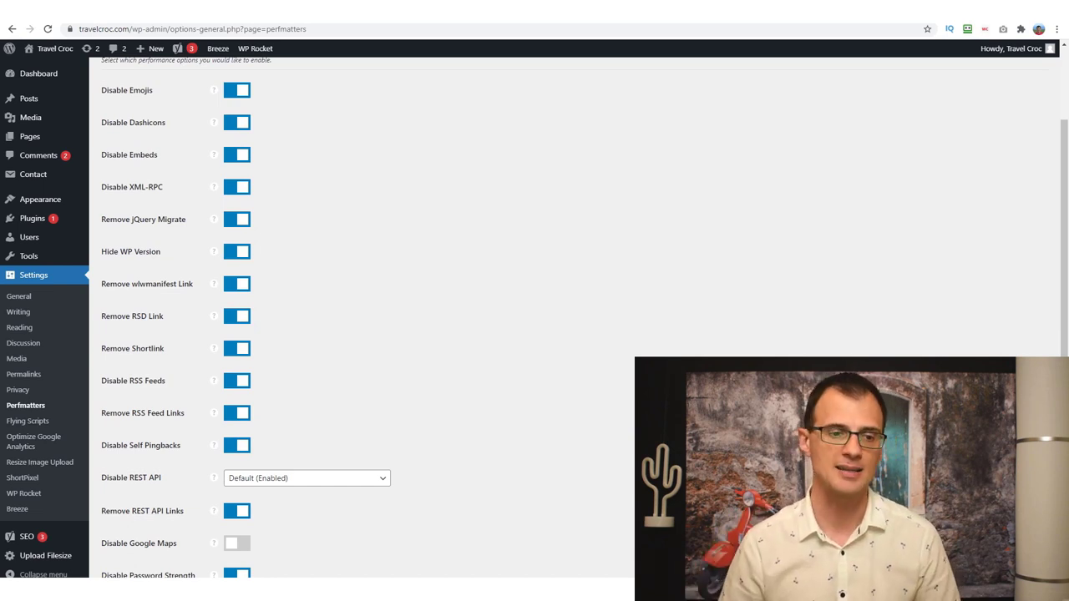
{"action": "scroll", "coordinate": [622, 416], "scroll_direction": "up", "scroll_amount": 3}
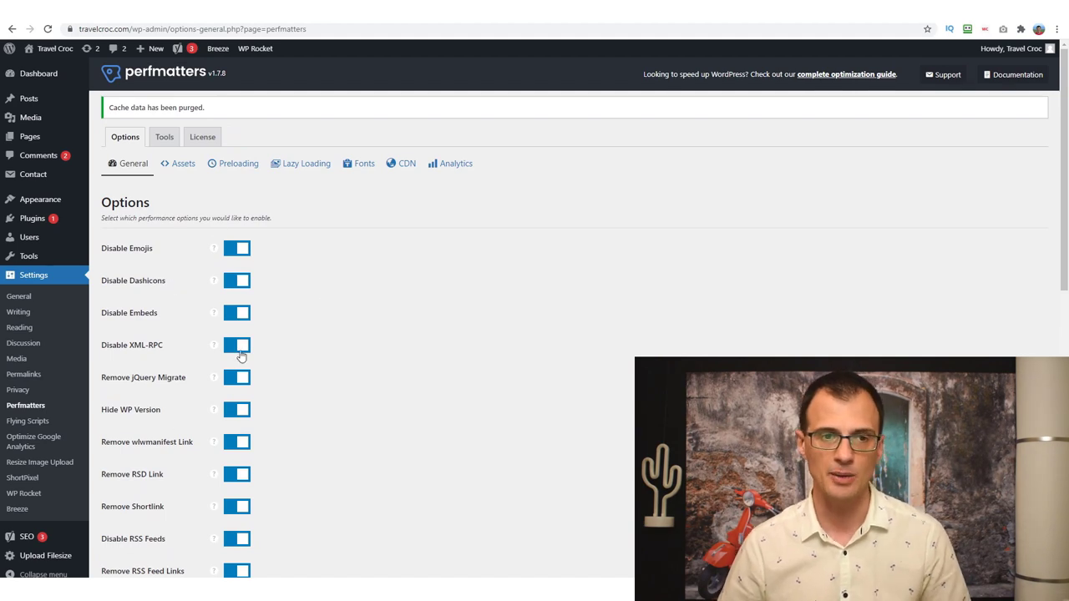
{"action": "scroll", "coordinate": [209, 334], "scroll_direction": "down", "scroll_amount": 4}
{"action": "mouse_move", "coordinate": [212, 175]}
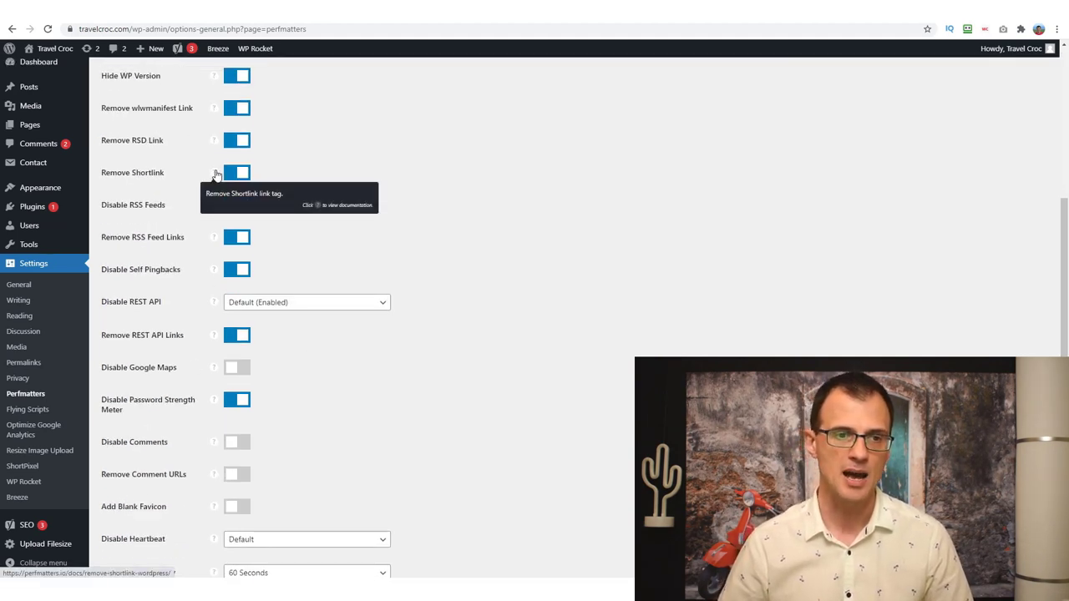
{"action": "mouse_move", "coordinate": [214, 146]}
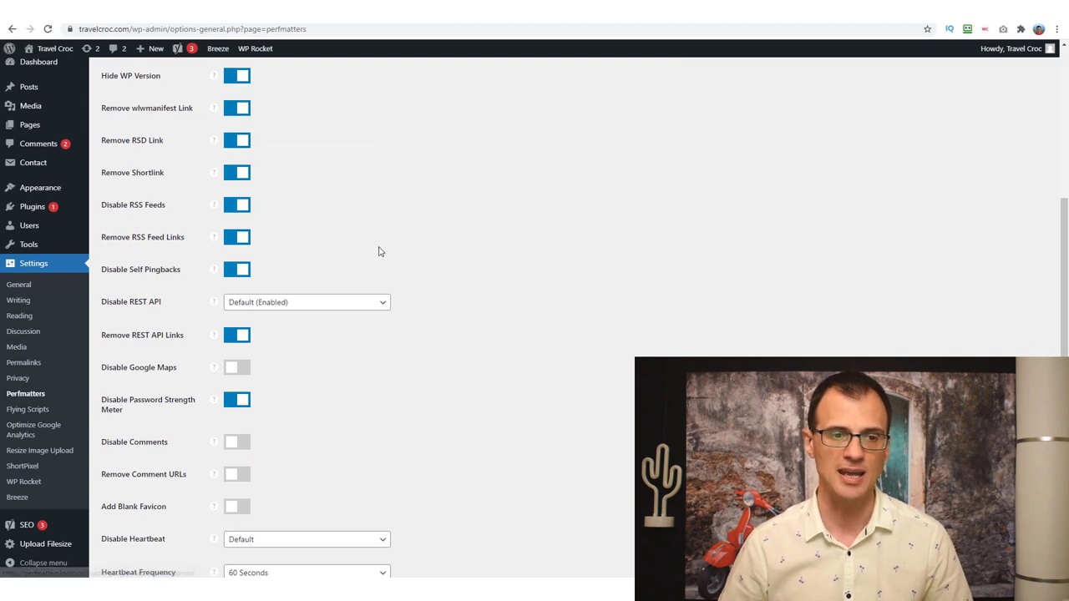
{"action": "scroll", "coordinate": [380, 250], "scroll_direction": "up", "scroll_amount": 4}
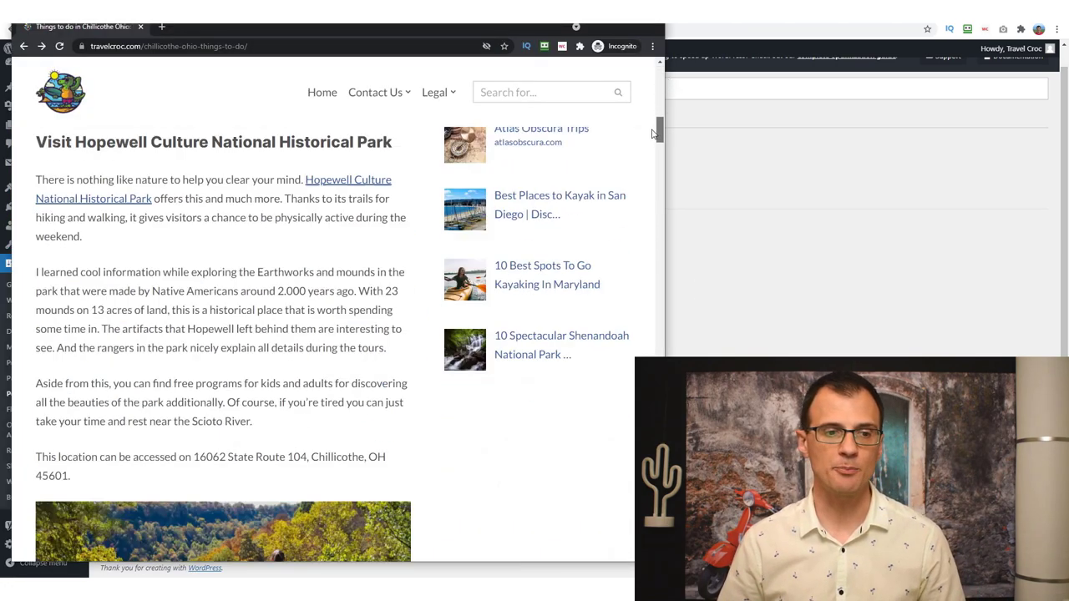
Examine the embedded Instagram post in the incognito Chillicothe article alongside Perfmatters' lazy loading options for iFrames and videos.
{"action": "left_click_drag", "start_coordinate": [639, 209], "coordinate": [635, 239]}
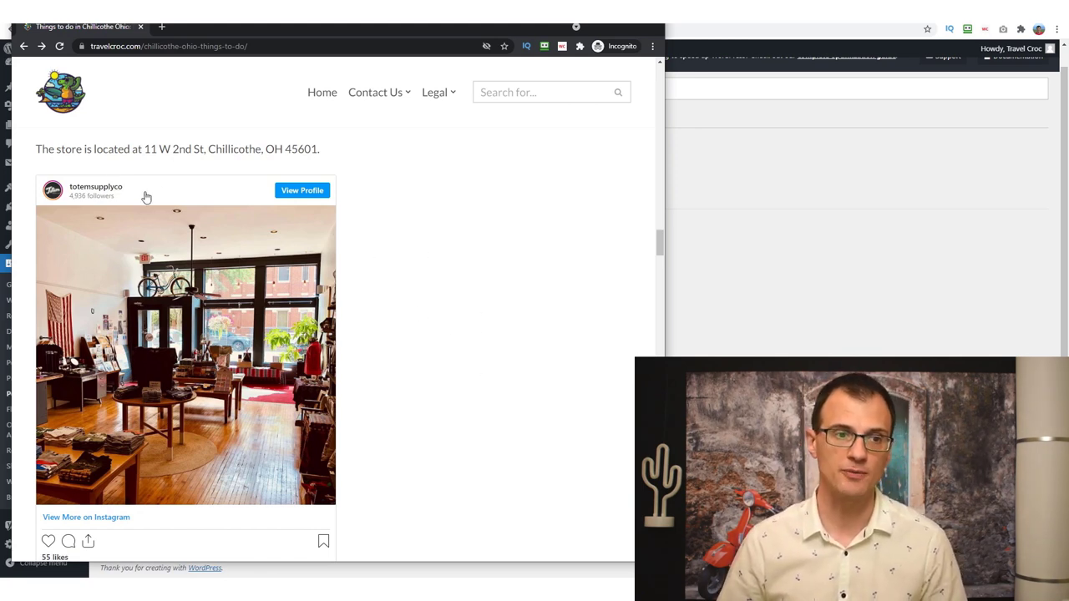
{"action": "scroll", "coordinate": [113, 196], "scroll_direction": "down", "scroll_amount": 1}
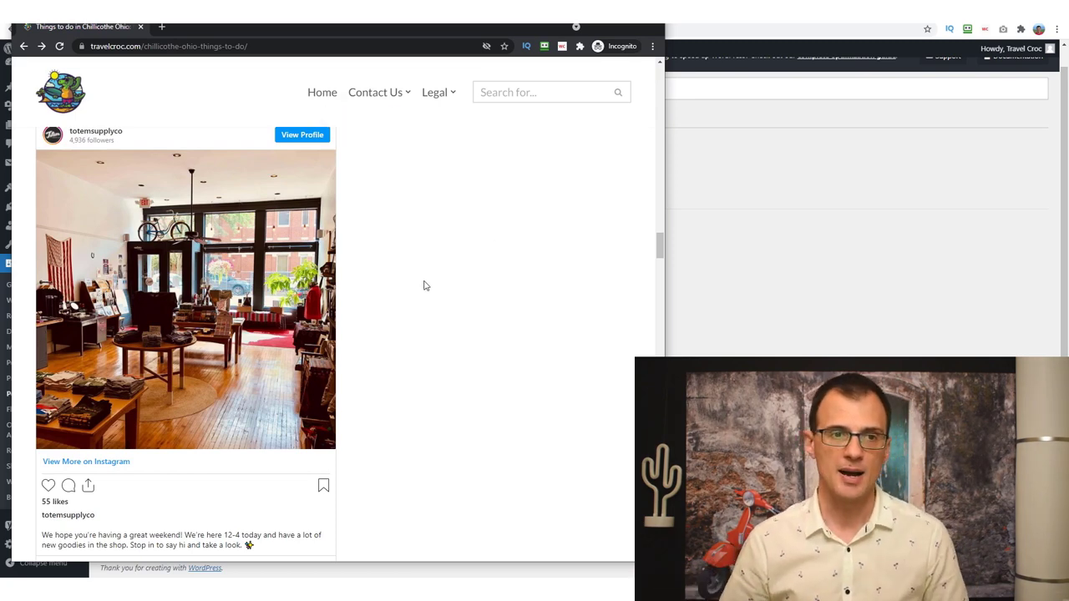
{"action": "left_click", "coordinate": [748, 201]}
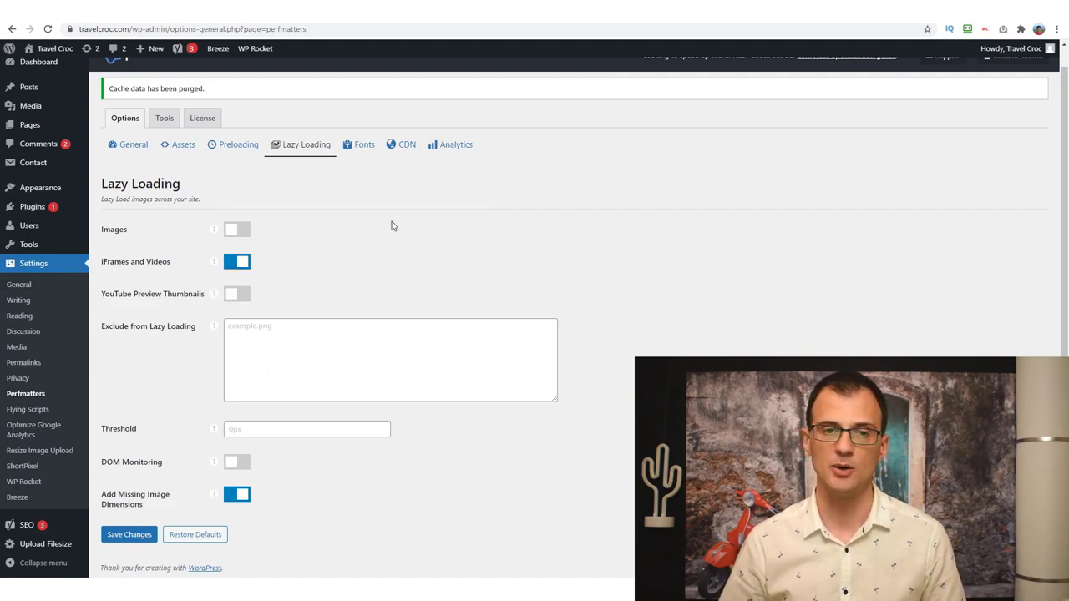
{"action": "key", "text": "alt+Tab"}
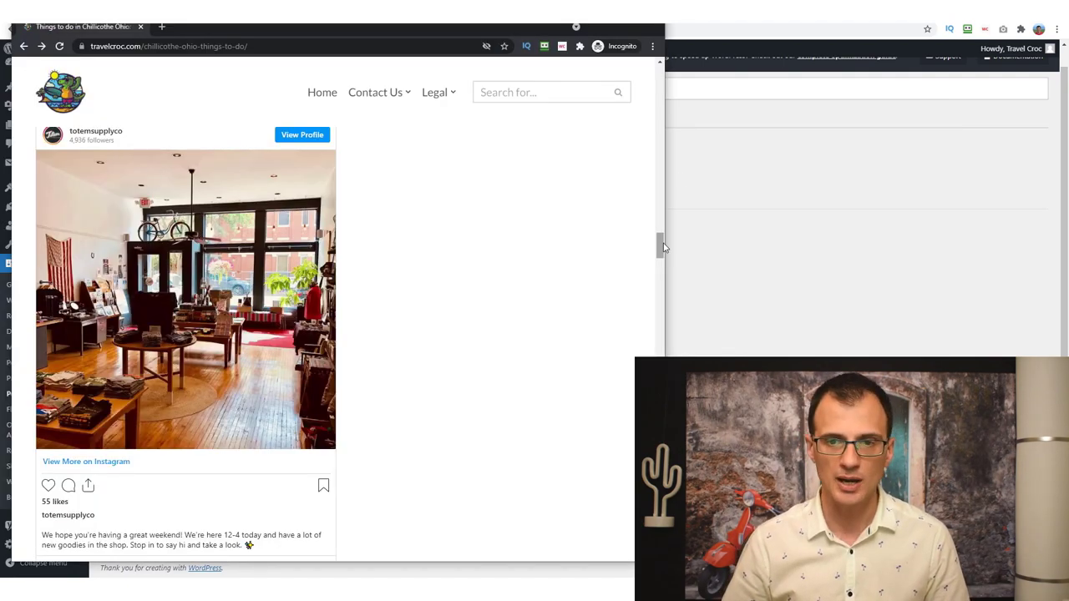
{"action": "scroll", "coordinate": [659, 242], "scroll_direction": "down", "scroll_amount": 10}
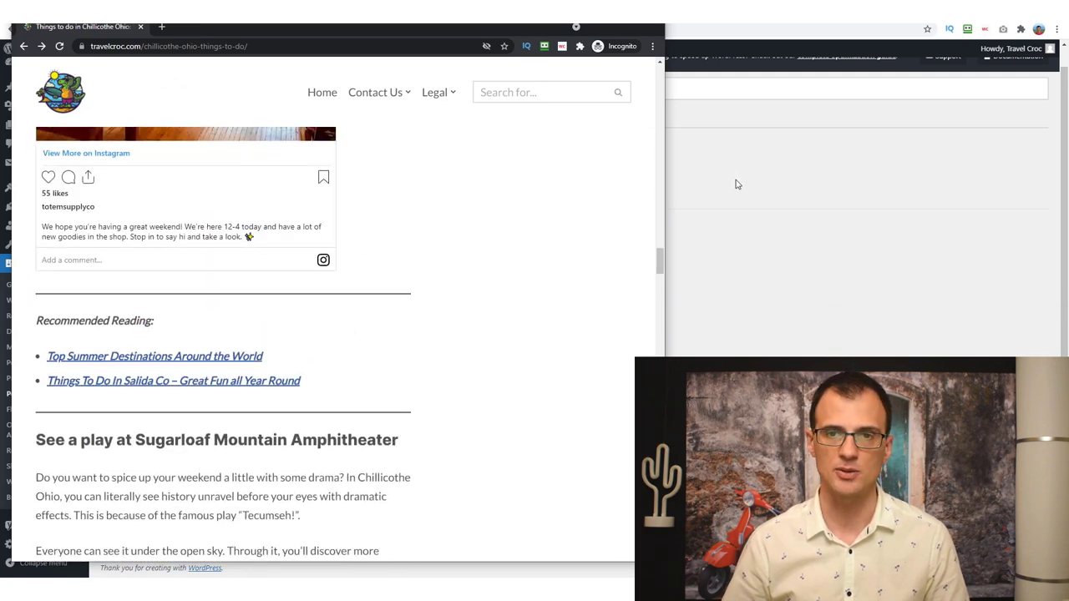
Return to the Perfmatters settings and open the font options.
{"action": "left_click", "coordinate": [737, 183]}
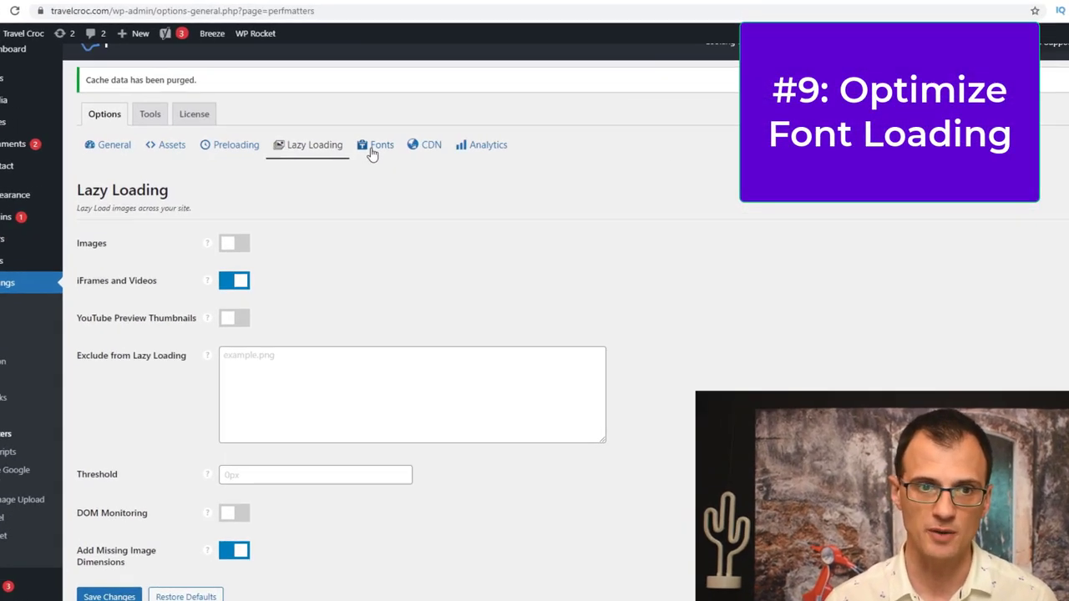
{"action": "left_click", "coordinate": [357, 147]}
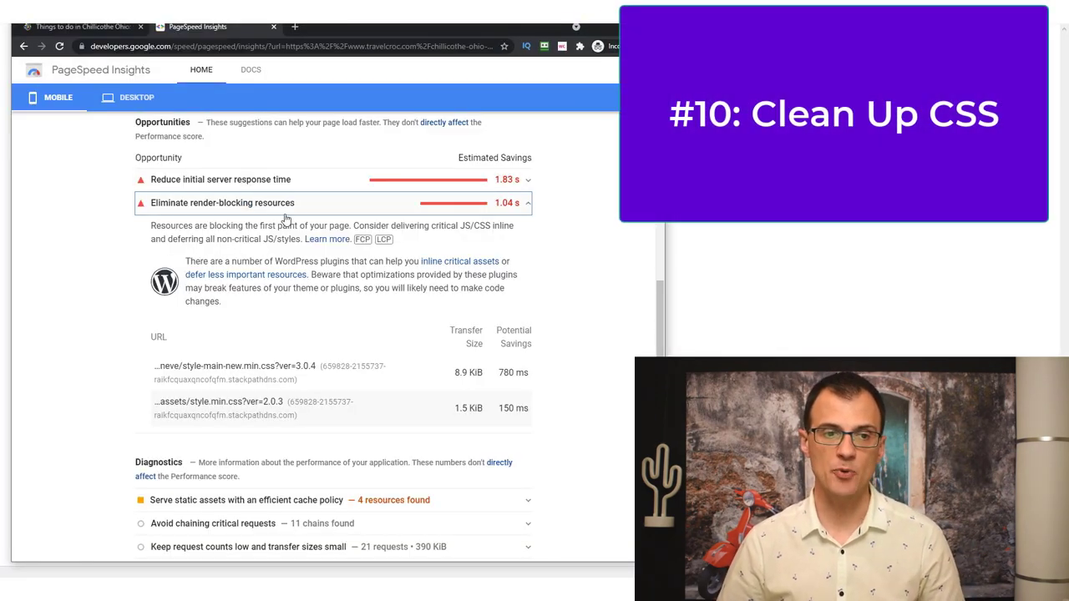
Examine the render-blocking resources listed in the mobile PageSpeed Insights report for the Chillicothe article, alongside its lab data.
{"action": "scroll", "coordinate": [644, 347], "scroll_direction": "down", "scroll_amount": 2}
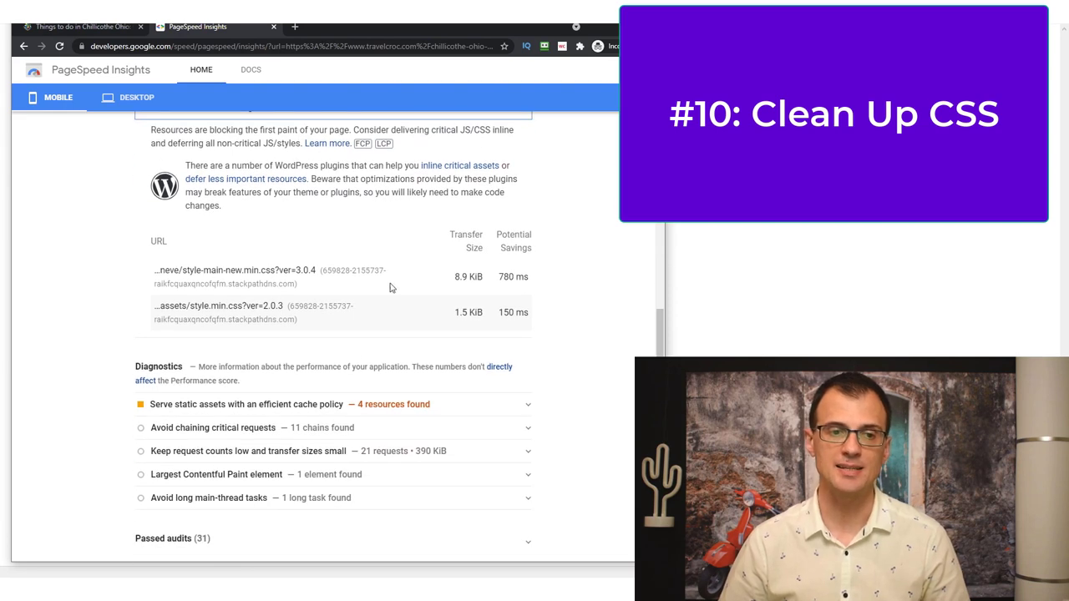
{"action": "scroll", "coordinate": [644, 348], "scroll_direction": "up", "scroll_amount": 5}
{"action": "scroll", "coordinate": [642, 280], "scroll_direction": "up", "scroll_amount": 3}
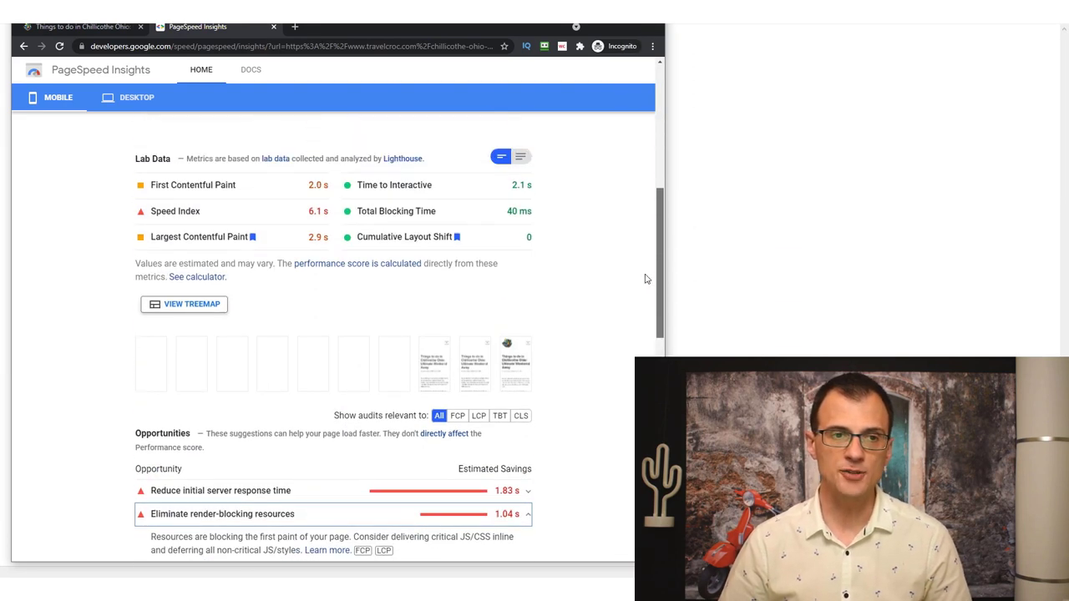
{"action": "scroll", "coordinate": [635, 301], "scroll_direction": "down", "scroll_amount": 3}
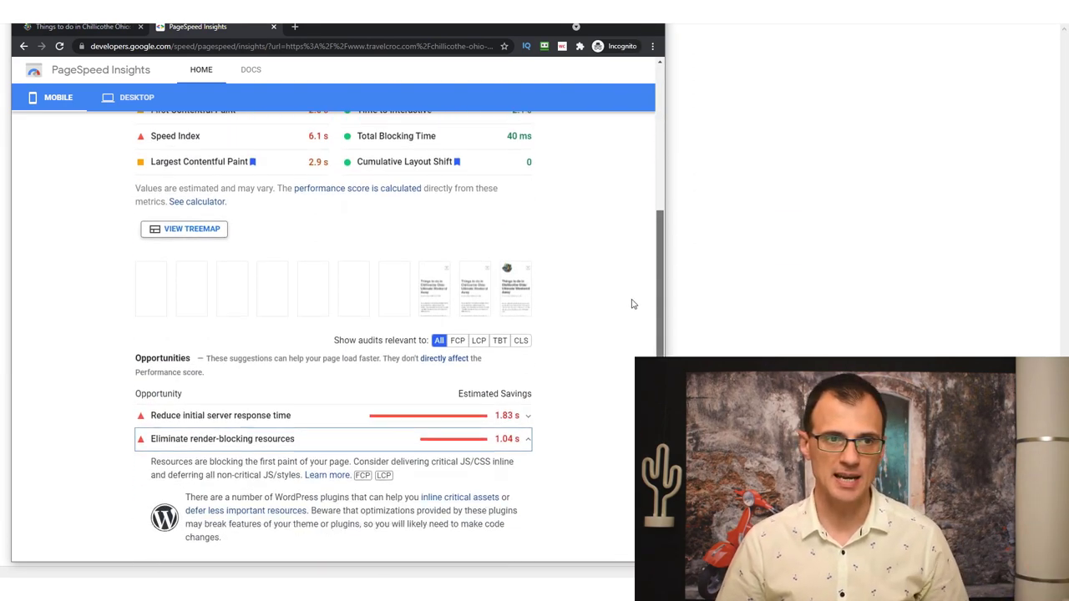
{"action": "scroll", "coordinate": [640, 346], "scroll_direction": "down", "scroll_amount": 3}
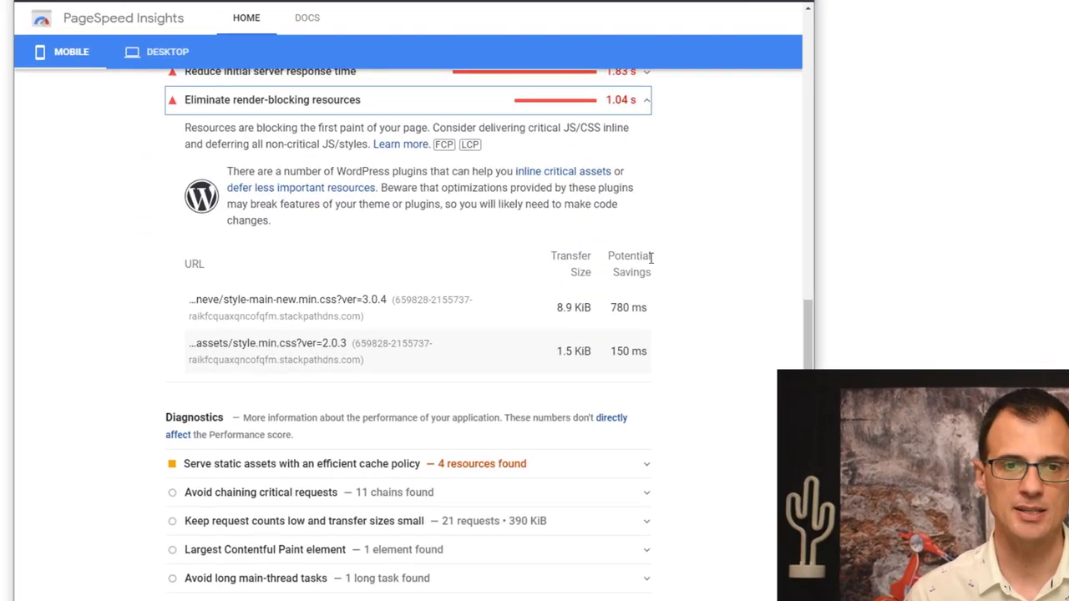
{"action": "scroll", "coordinate": [448, 91], "scroll_direction": "down", "scroll_amount": 1}
{"action": "scroll", "coordinate": [288, 64], "scroll_direction": "up", "scroll_amount": 2}
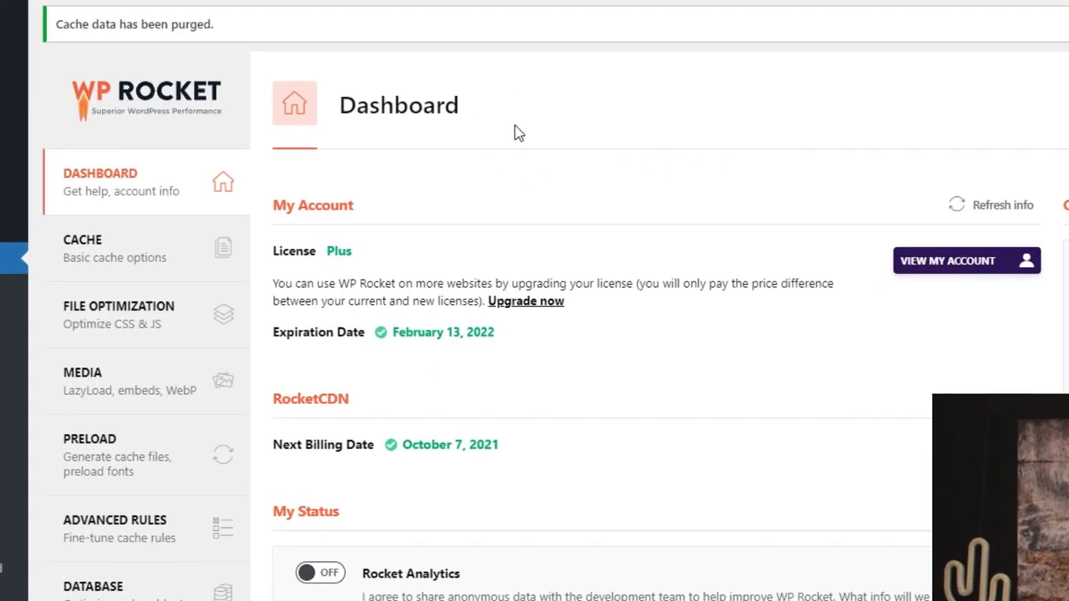
Enable Optimize CSS delivery in WP Rocket's file optimization settings and enlarge the fallback critical CSS box slightly.
{"action": "scroll", "coordinate": [512, 103], "scroll_direction": "down", "scroll_amount": 1}
{"action": "left_click", "coordinate": [97, 234]}
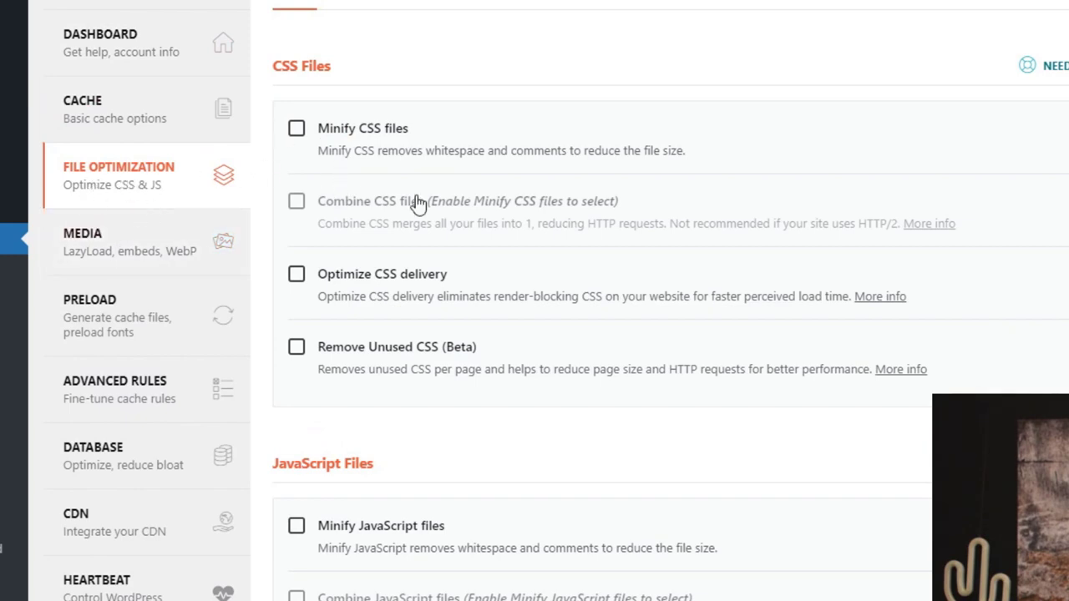
{"action": "scroll", "coordinate": [416, 210], "scroll_direction": "down", "scroll_amount": 1}
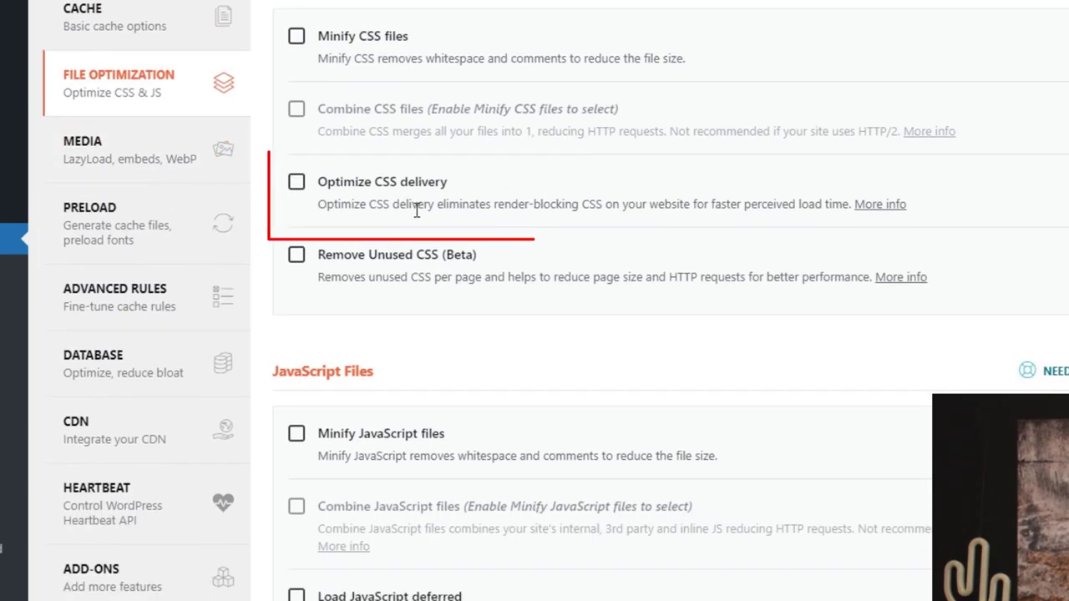
{"action": "left_click", "coordinate": [297, 184]}
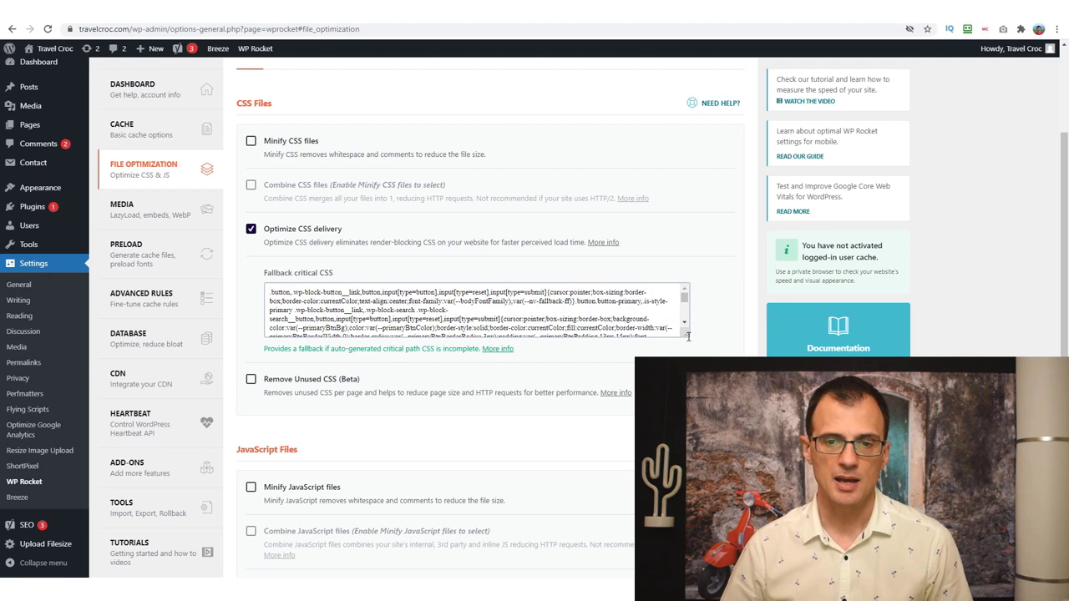
{"action": "left_click_drag", "start_coordinate": [688, 337], "coordinate": [688, 349]}
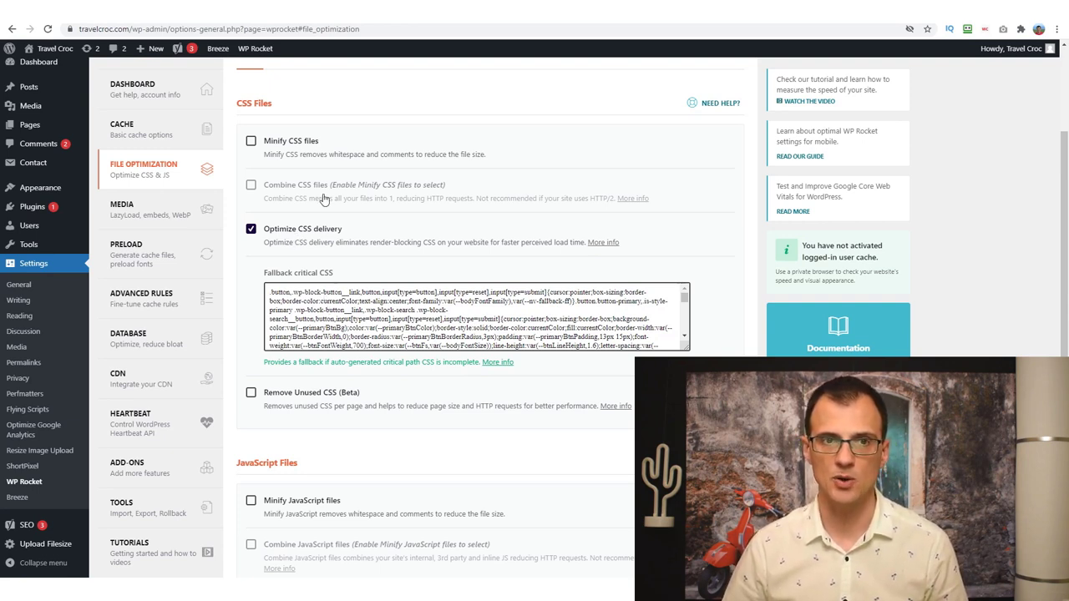
Open the PurifyCSS Online website in a new browser tab.
{"action": "key", "text": "ctrl+t"}
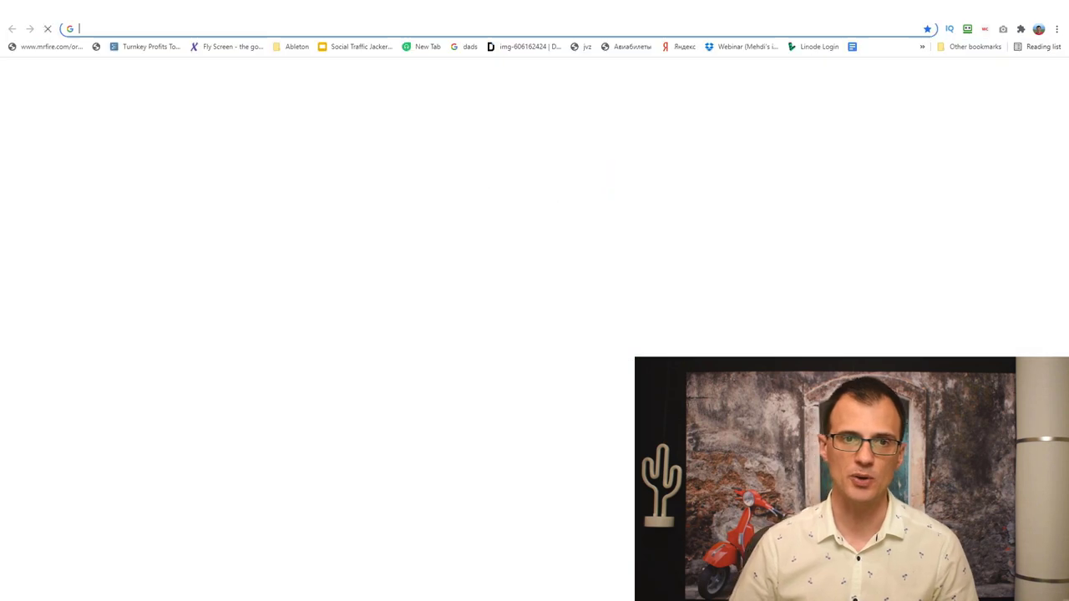
{"action": "type", "text": "pui"}
{"action": "key", "text": "BackSpace"}
{"action": "key", "text": "Down"}
{"action": "key", "text": "Return"}
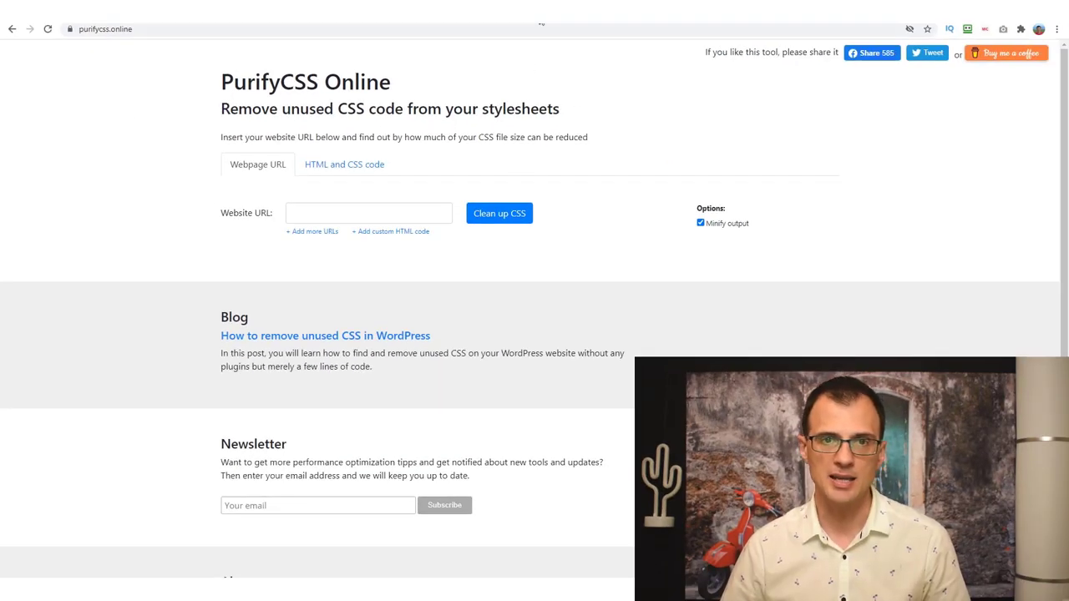
{"action": "key", "text": "ctrl+t"}
{"action": "type", "text": "t"}
{"action": "key", "text": "Return"}
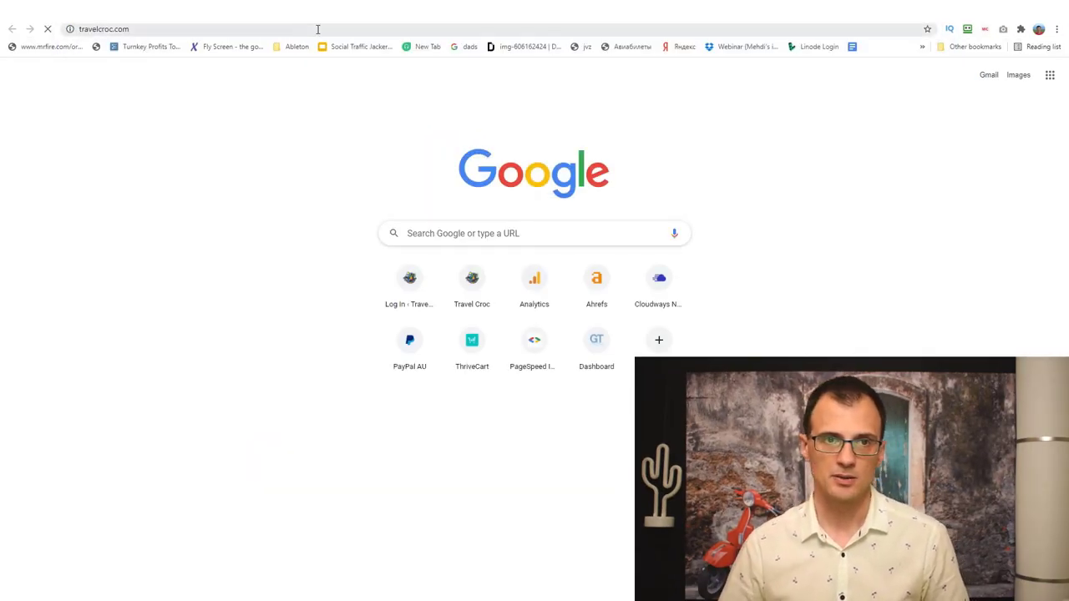
{"action": "key", "text": "ctrl+l"}
{"action": "key", "text": "ctrl+c"}
{"action": "key", "text": "ctrl+shift+Tab"}
{"action": "left_click", "coordinate": [375, 214]}
{"action": "key", "text": "ctrl+v"}
{"action": "left_click", "coordinate": [507, 220]}
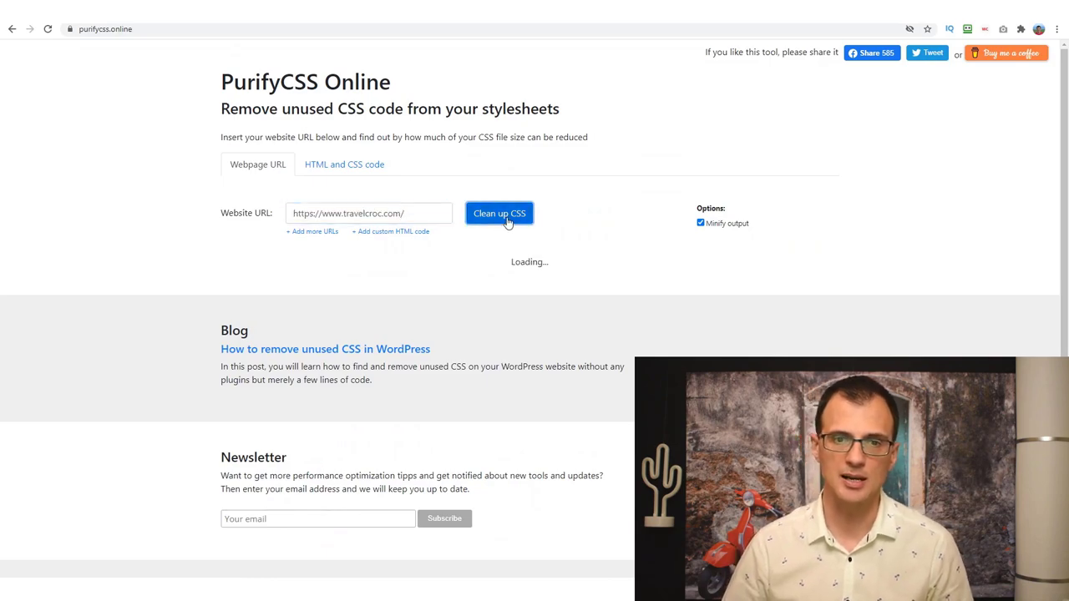
Replace WP Rocket's fallback critical CSS with the entire cleaned CSS code from Notepad and save the file optimization settings.
{"action": "key", "text": "super+Left"}
{"action": "scroll", "coordinate": [576, 174], "scroll_direction": "down", "scroll_amount": 2}
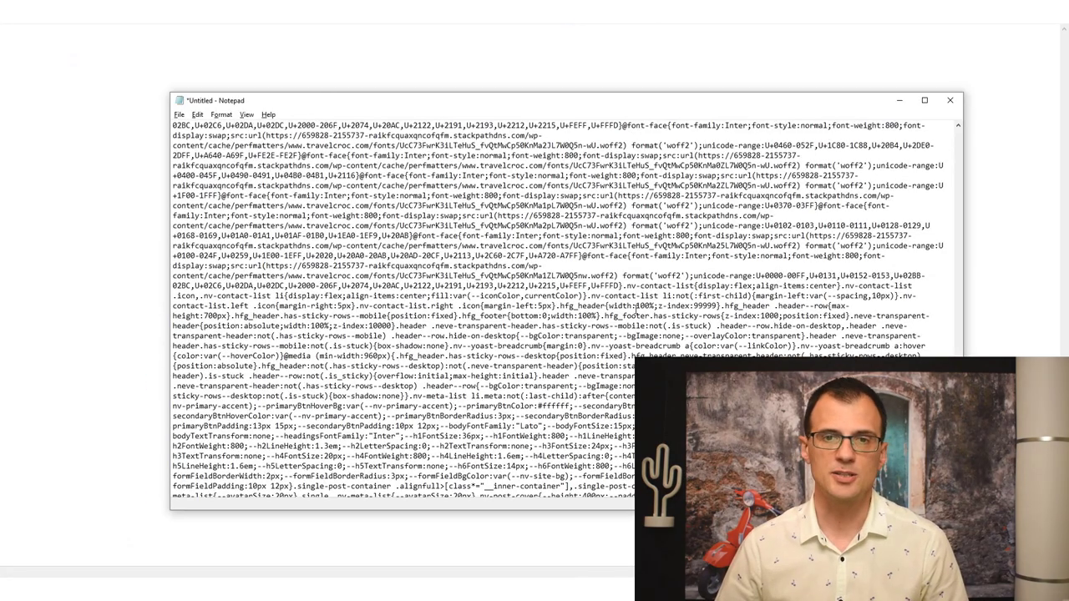
{"action": "scroll", "coordinate": [587, 310], "scroll_direction": "down", "scroll_amount": 15}
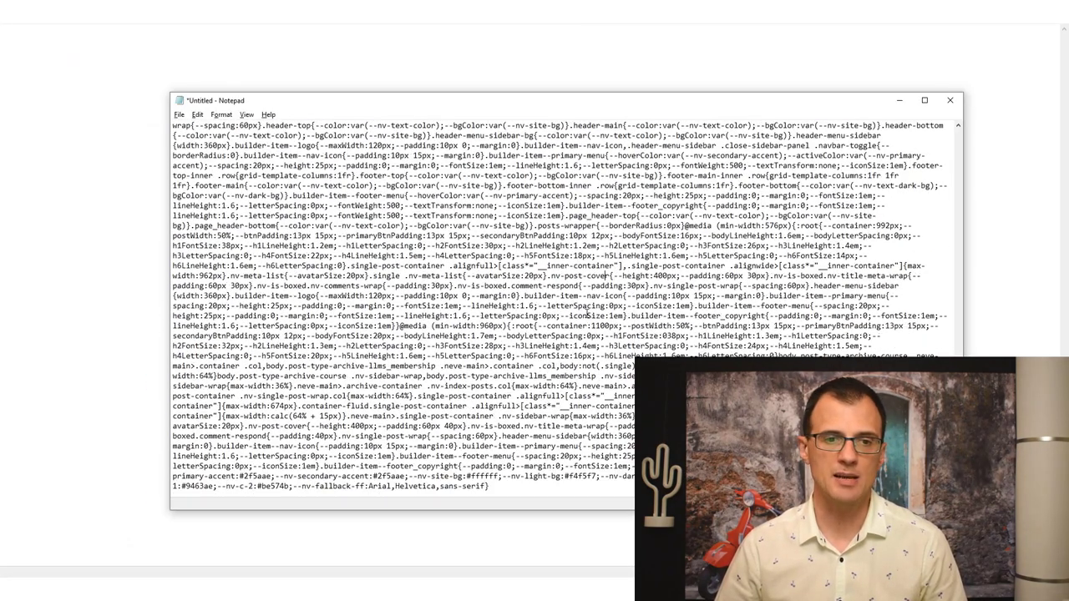
{"action": "key", "text": "ctrl+a"}
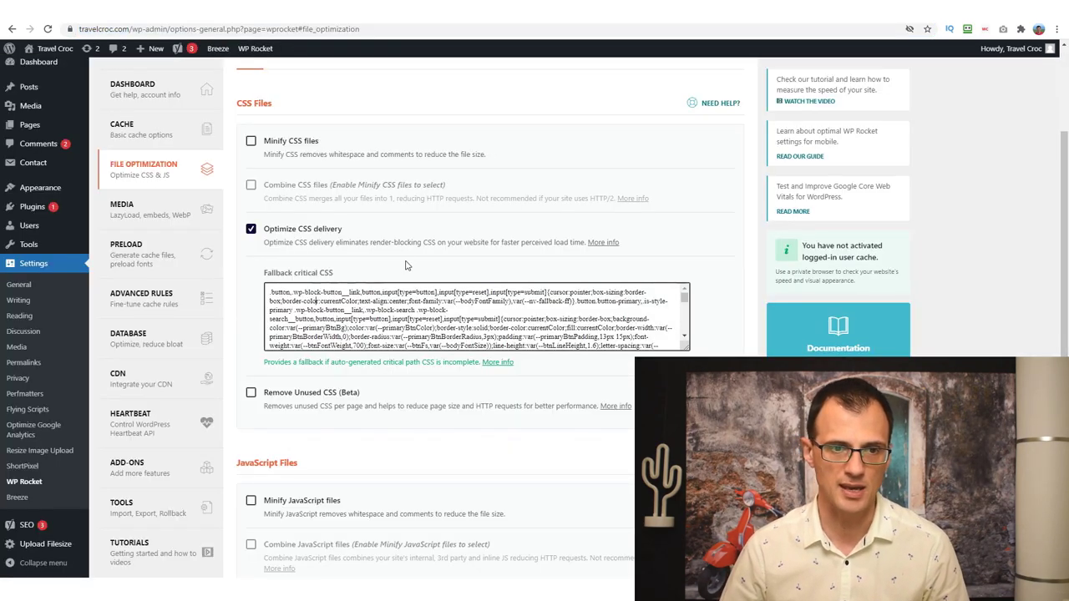
{"action": "key", "text": "ctrl+a"}
{"action": "key", "text": "ctrl+v"}
{"action": "scroll", "coordinate": [601, 372], "scroll_direction": "down", "scroll_amount": 2}
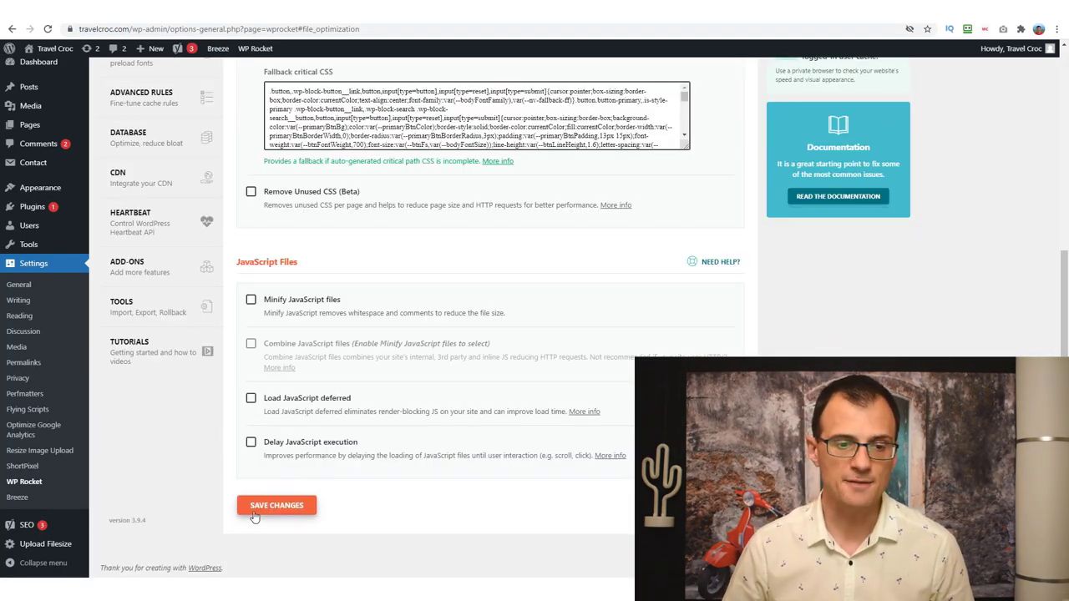
{"action": "left_click", "coordinate": [271, 505]}
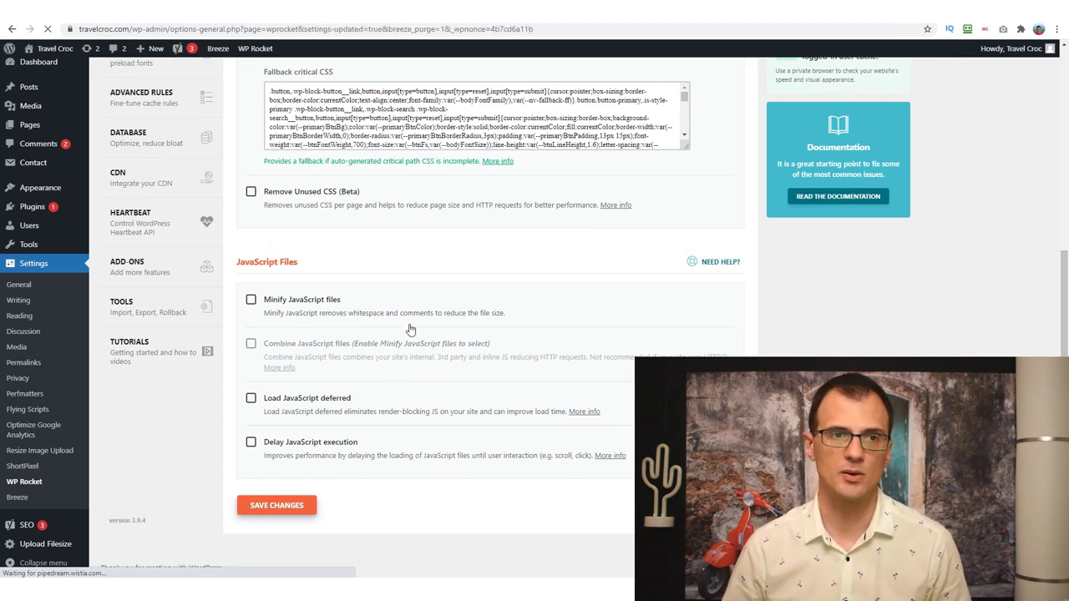
Purge the WP Rocket, OPcache and Breeze caches from the WordPress admin.
{"action": "mouse_move", "coordinate": [254, 48]}
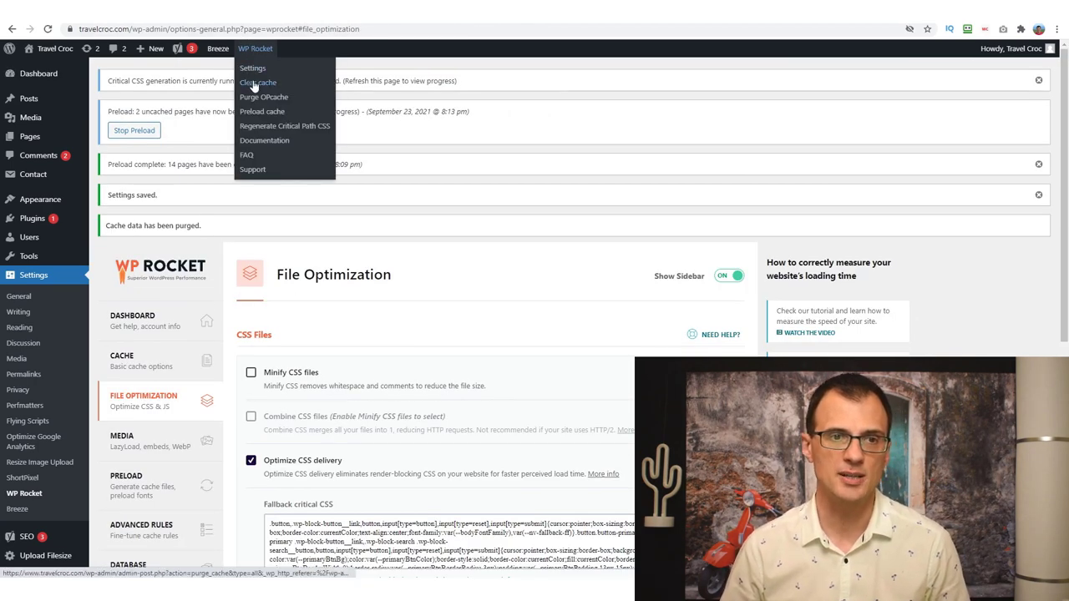
{"action": "left_click", "coordinate": [258, 83]}
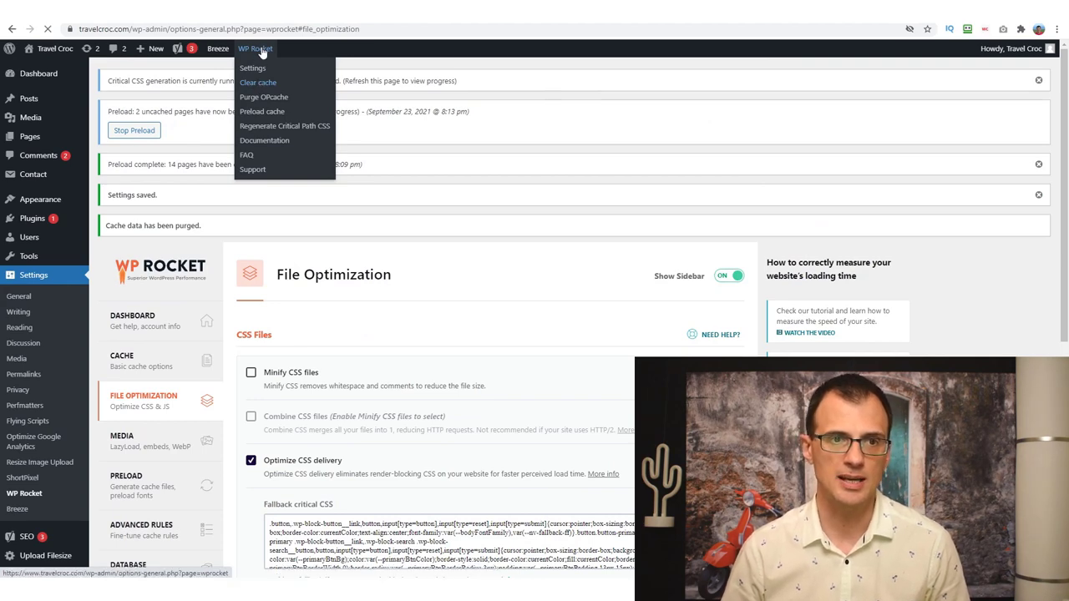
{"action": "mouse_move", "coordinate": [256, 49]}
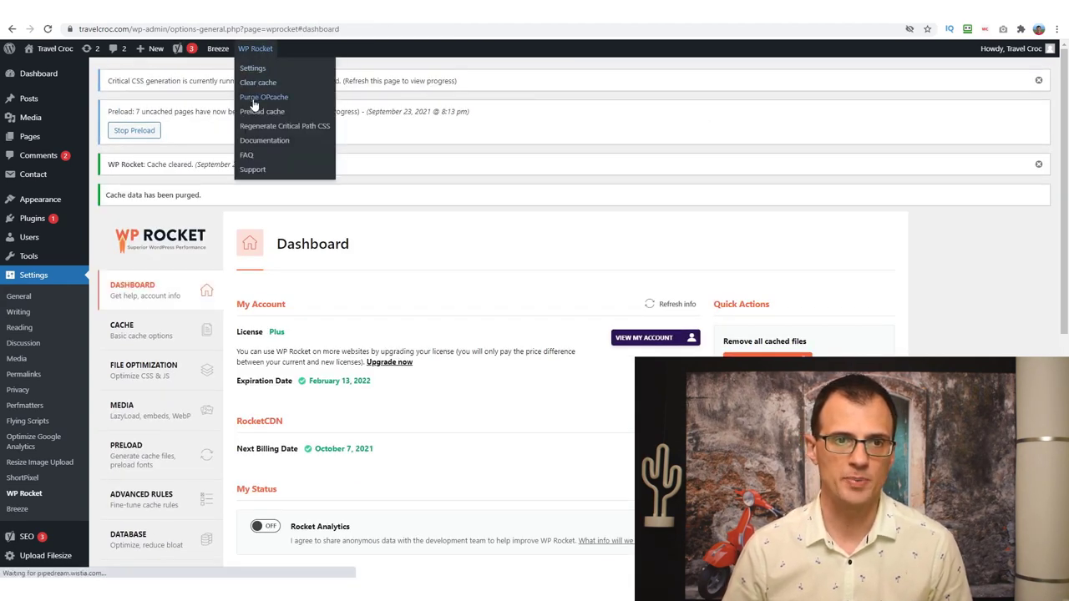
{"action": "left_click", "coordinate": [253, 100]}
{"action": "mouse_move", "coordinate": [219, 50]}
{"action": "left_click", "coordinate": [269, 69]}
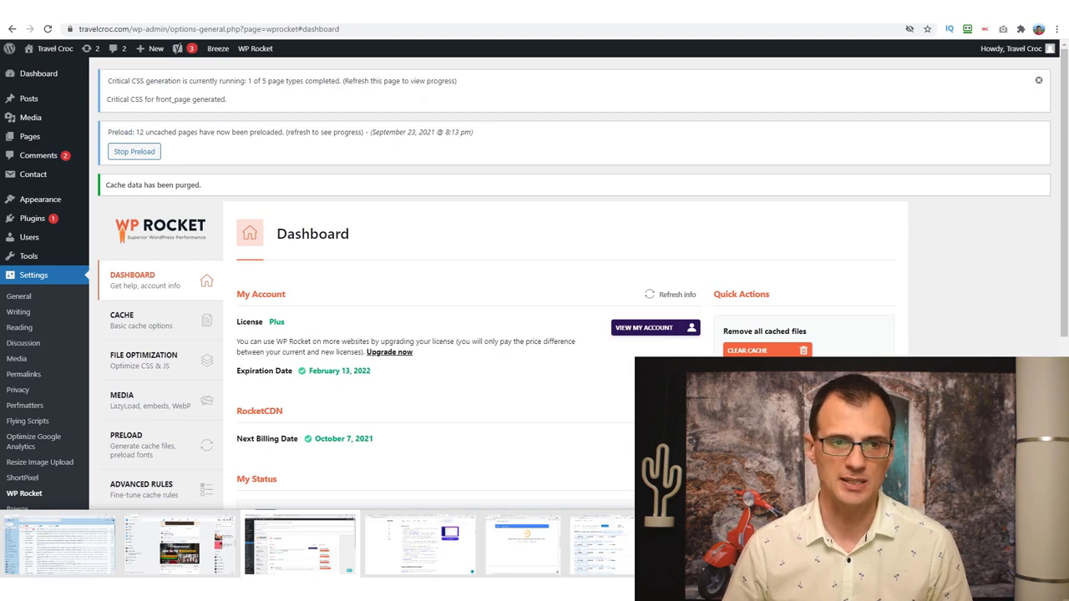
Switch to the incognito PageSpeed Insights report, rerun the Chillicothe article's analysis and examine its render-blocking resources.
{"action": "key", "text": "alt+Tab"}
{"action": "key", "text": "alt+Tab"}
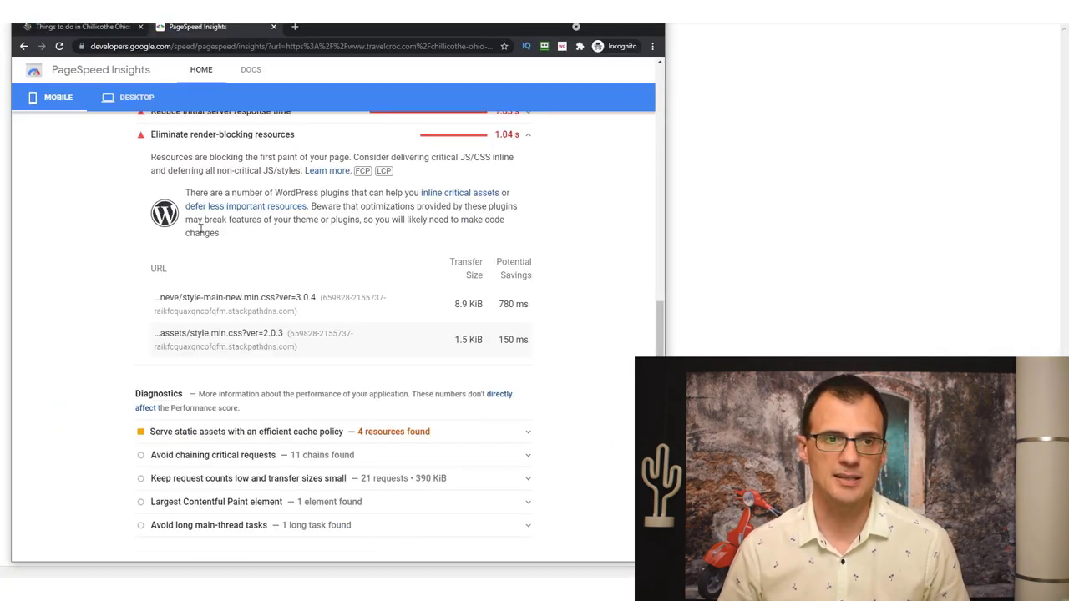
{"action": "scroll", "coordinate": [150, 158], "scroll_direction": "up", "scroll_amount": 1}
{"action": "left_click", "coordinate": [60, 46]}
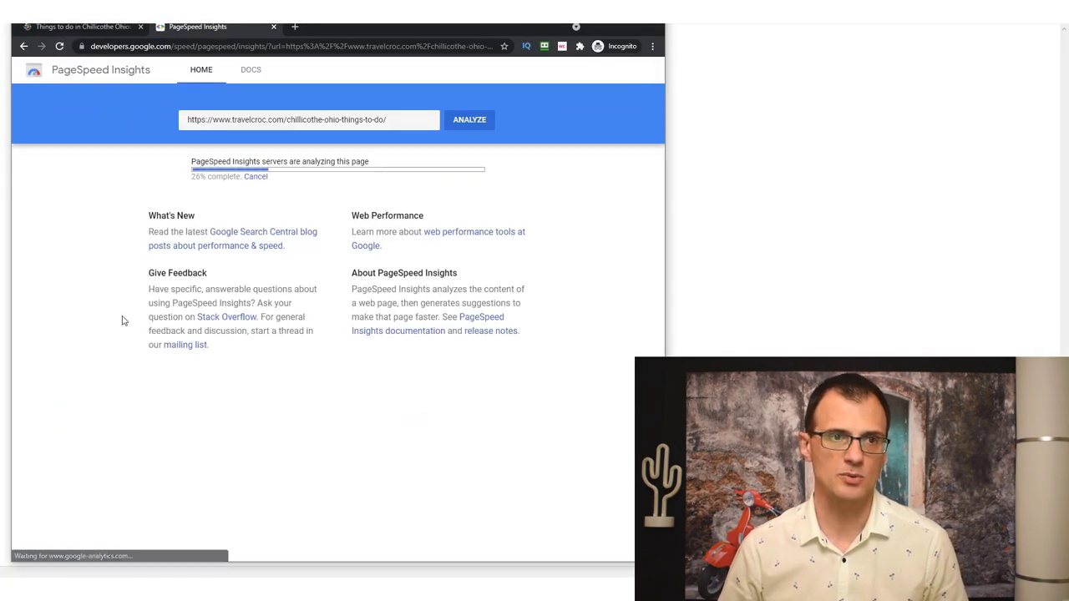
{"action": "scroll", "coordinate": [167, 234], "scroll_direction": "up", "scroll_amount": 1}
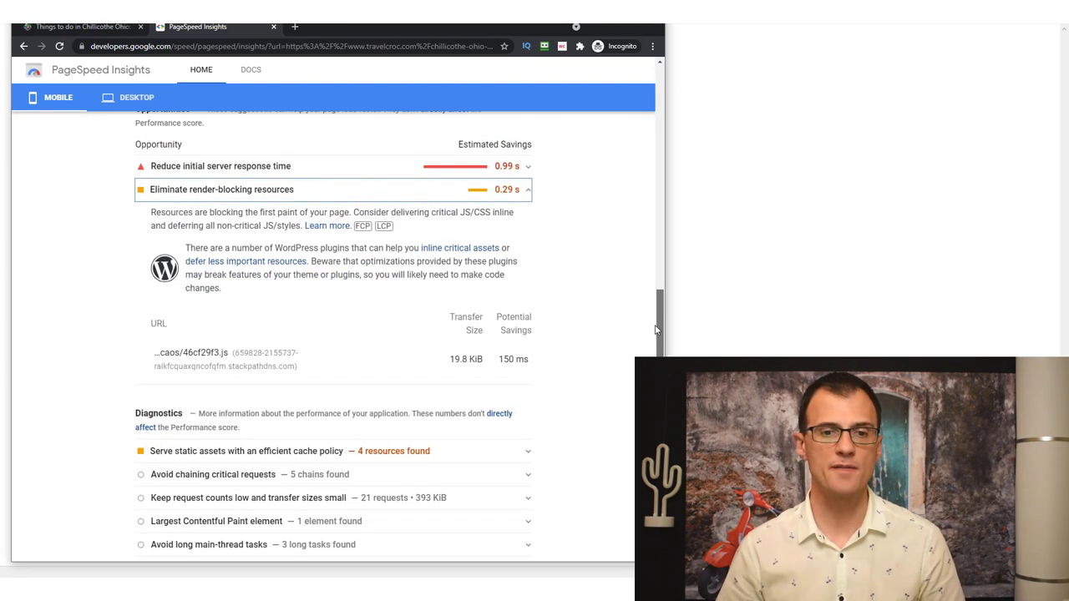
{"action": "left_click", "coordinate": [229, 192]}
{"action": "left_click", "coordinate": [202, 191]}
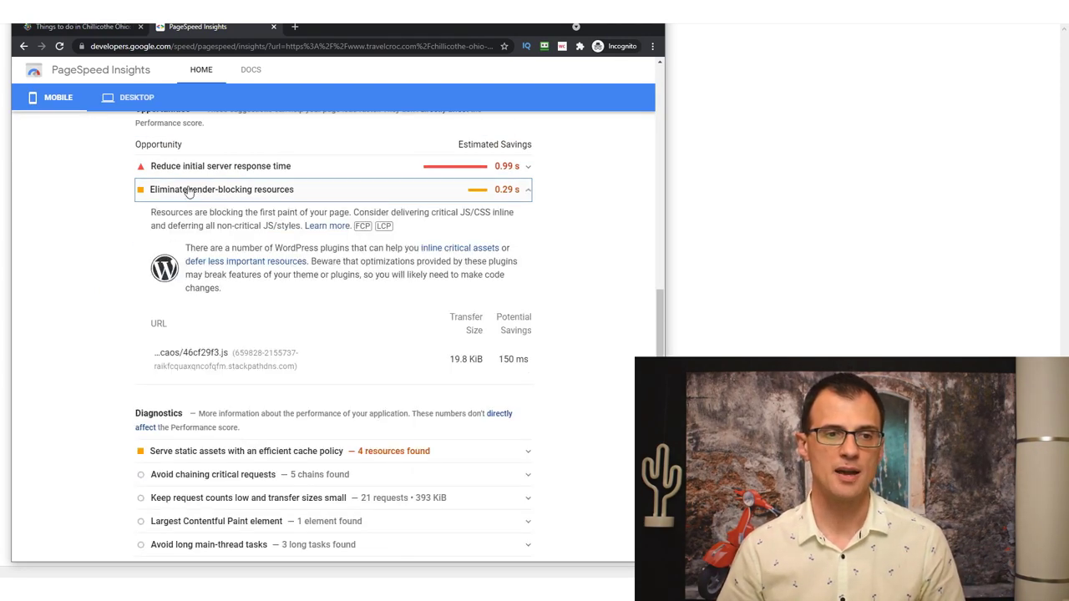